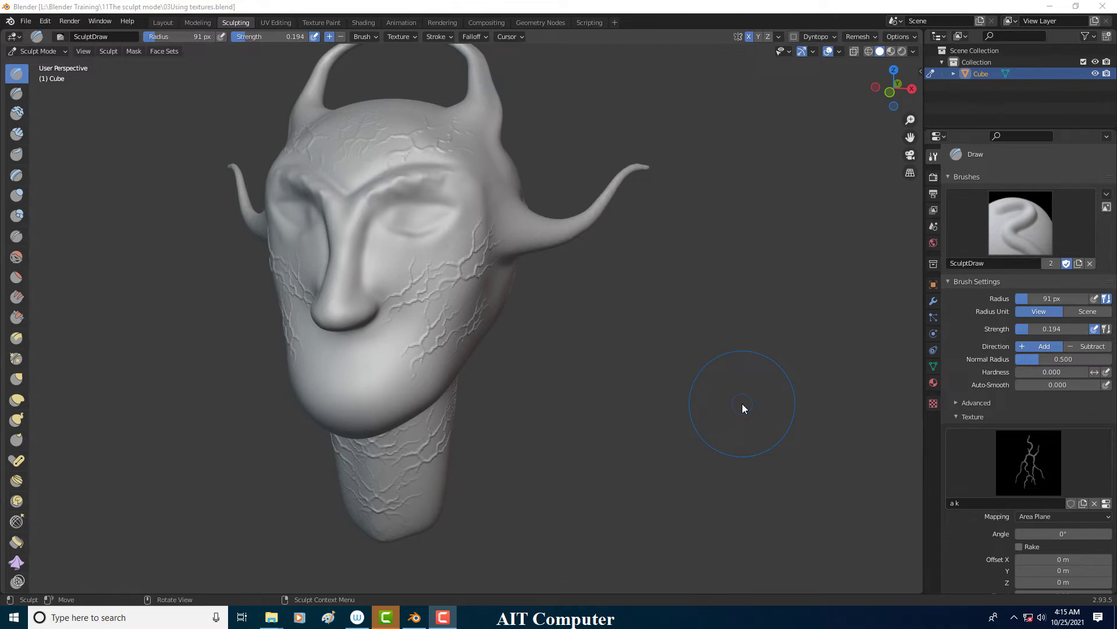
Switch the sculpted head from Sculpt Mode into Edit Mode
click(51, 50)
click(51, 50)
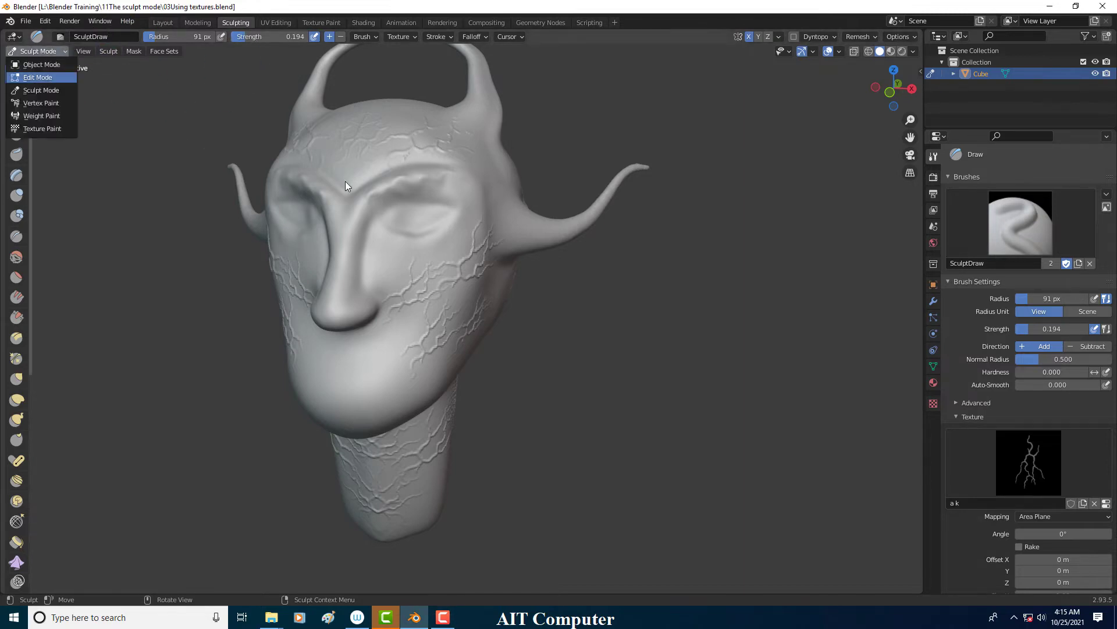
key(Tab)
scroll(432, 233, up, 3)
scroll(432, 233, up, 2)
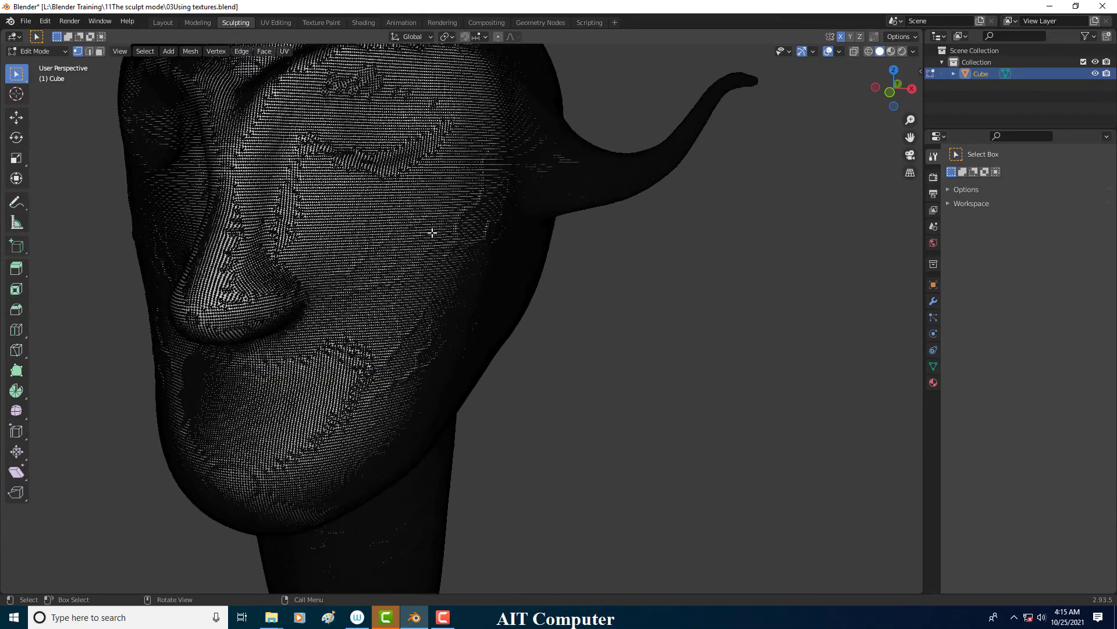
Orbit and zoom around the head to inspect its dense, texture-detailed vertex mesh
mouse_move(432, 232)
middle_down()
mouse_move(502, 218)
mouse_move(395, 211)
middle_up()
scroll(396, 211, up, 2)
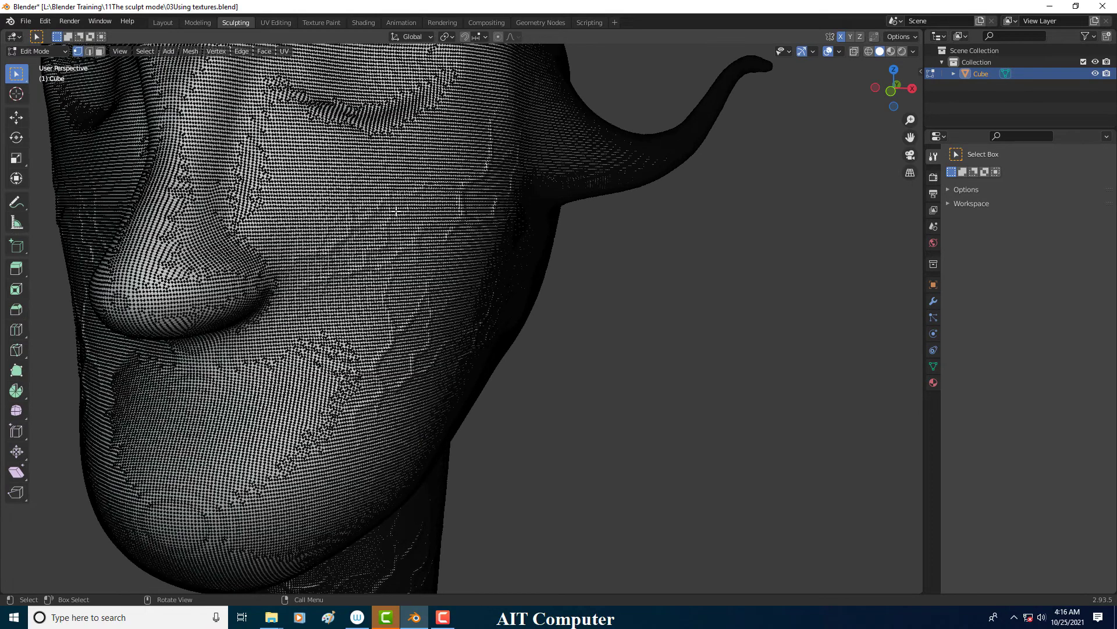
scroll(396, 211, down, 2)
scroll(379, 203, up, 3)
scroll(354, 199, down, 2)
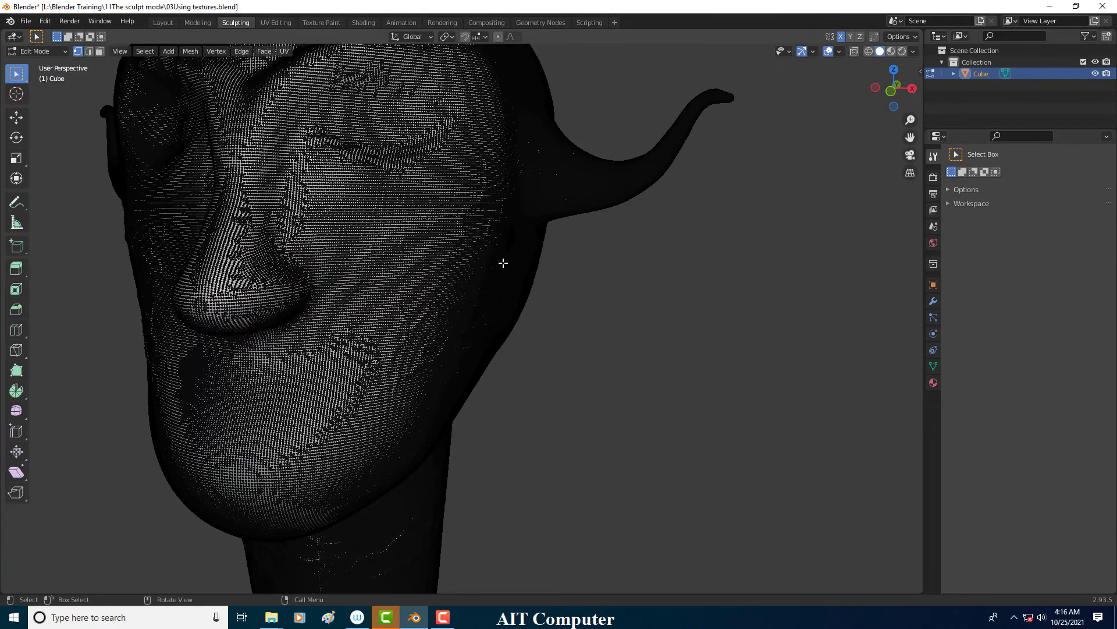
scroll(500, 258, up, 2)
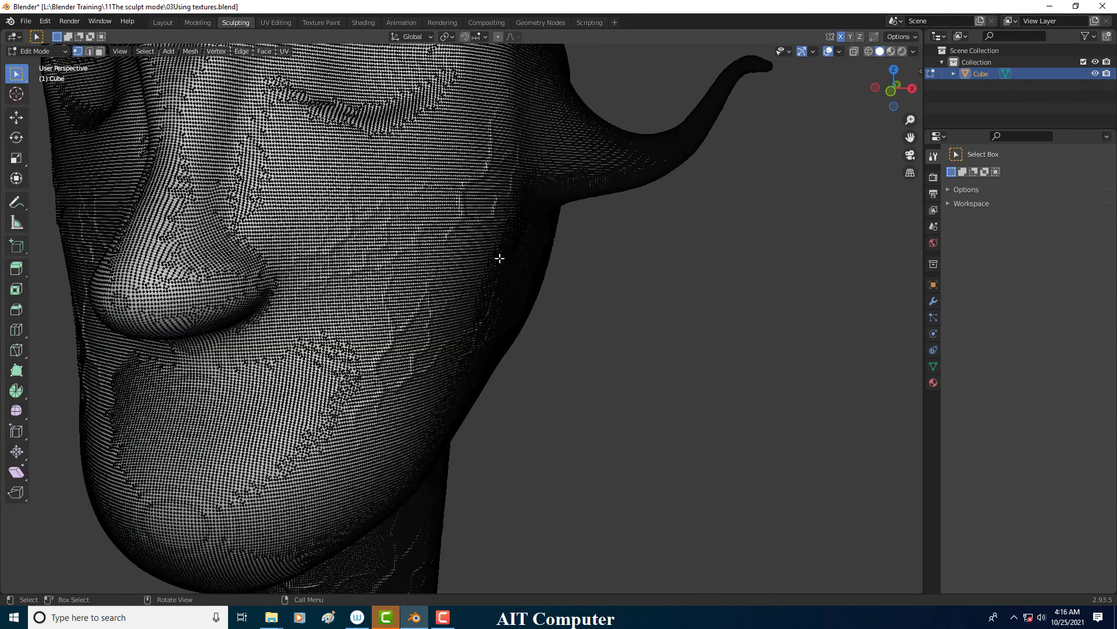
scroll(483, 232, down, 3)
scroll(460, 224, up, 3)
click(29, 53)
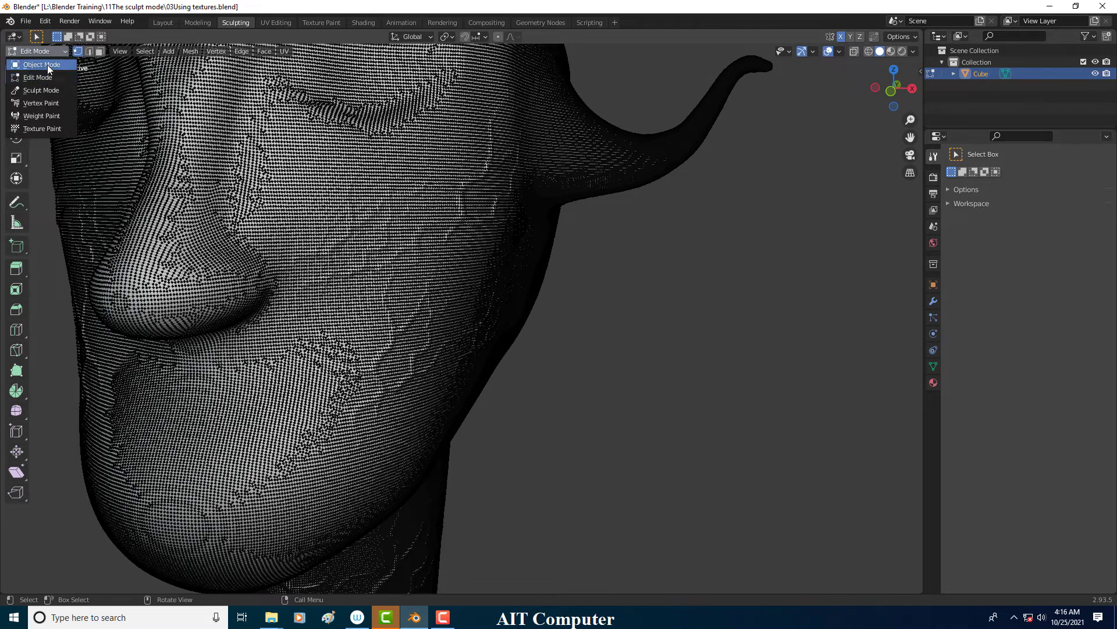
Return the head to Object Mode and look around it
click(47, 65)
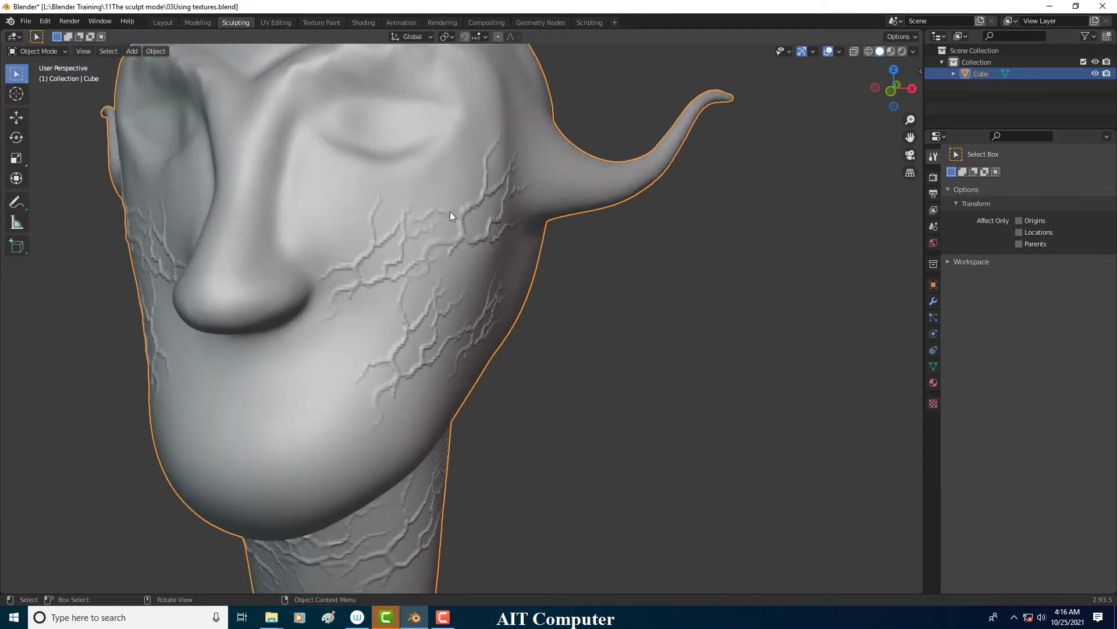
scroll(450, 211, up, 1)
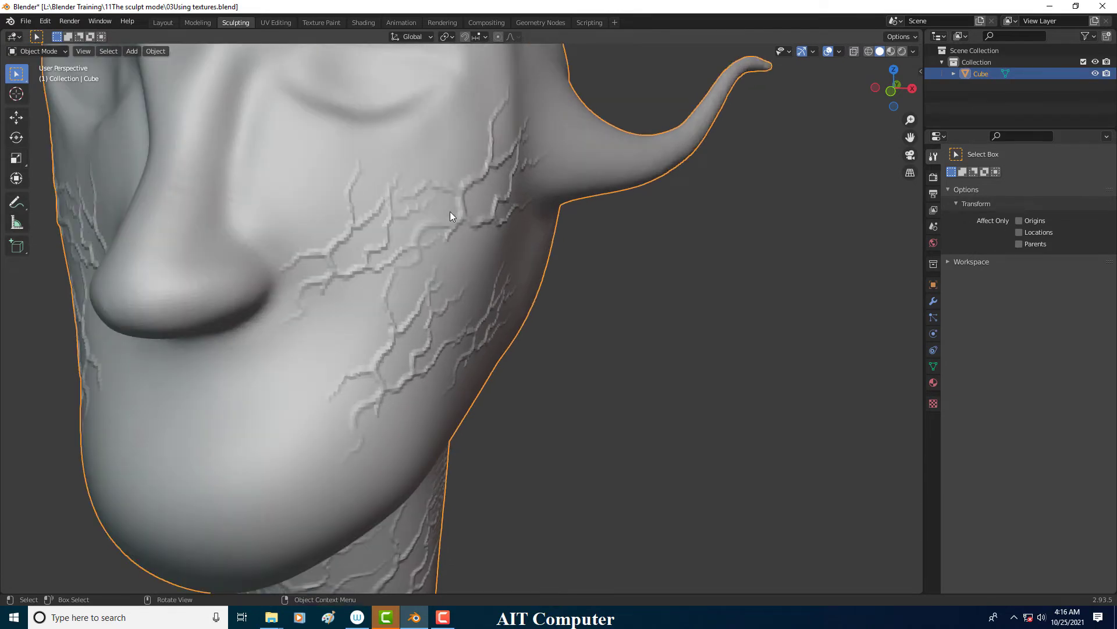
scroll(450, 212, down, 2)
middle_drag(449, 211, 450, 212)
scroll(449, 211, up, 2)
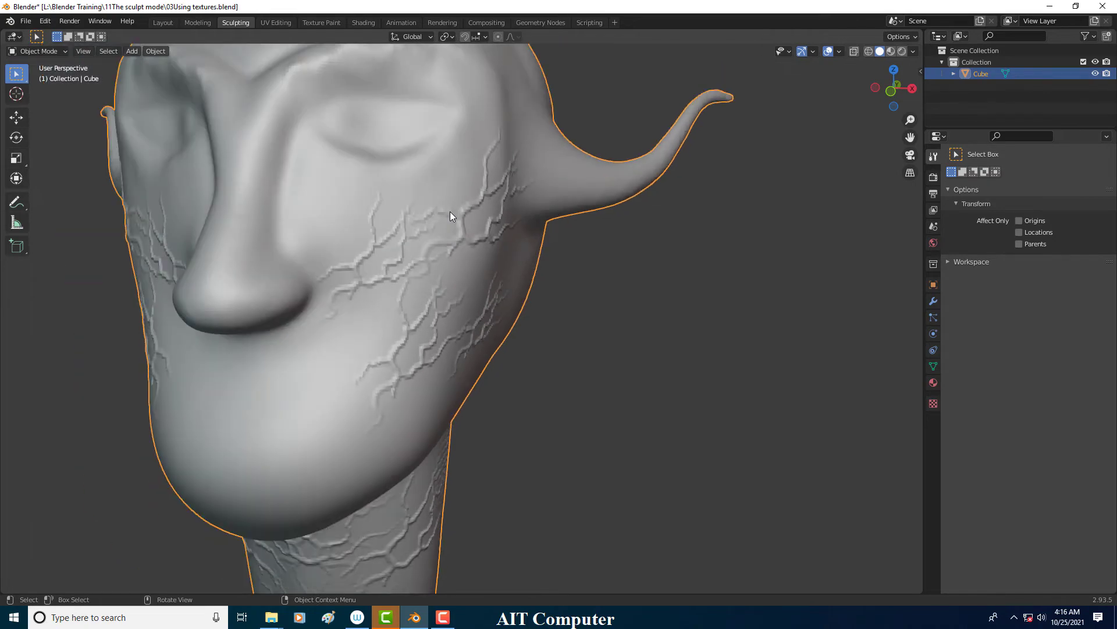
scroll(450, 211, up, 2)
scroll(450, 211, down, 1)
scroll(449, 211, down, 1)
Toggle the head's selection and orbit to a frontal view of the face
click(533, 289)
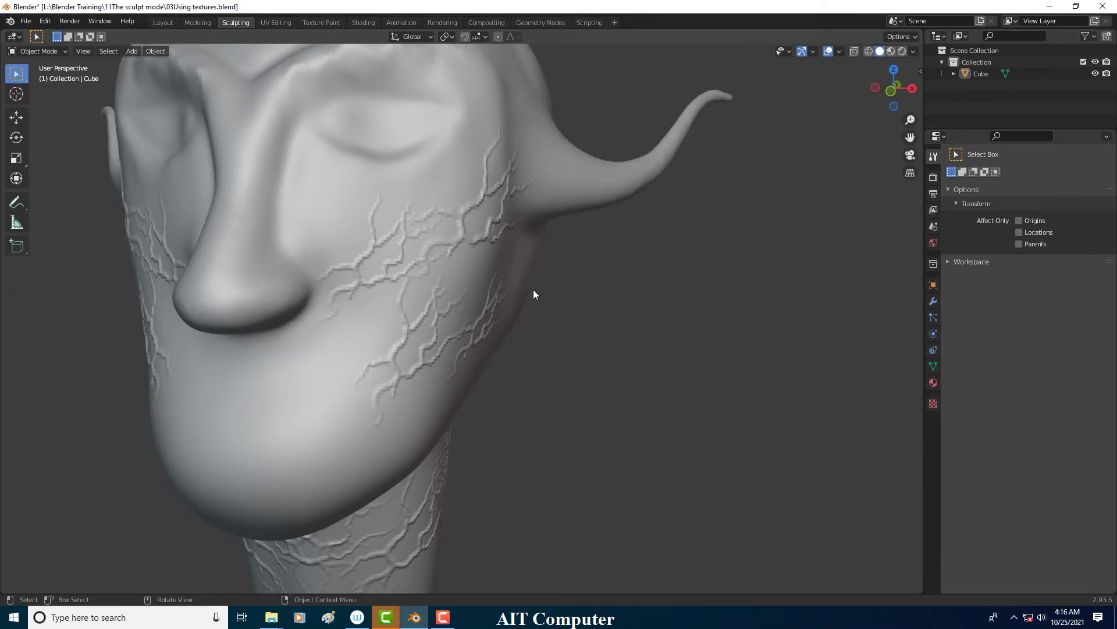
click(570, 291)
click(513, 282)
click(543, 274)
middle_drag(466, 215, 334, 183)
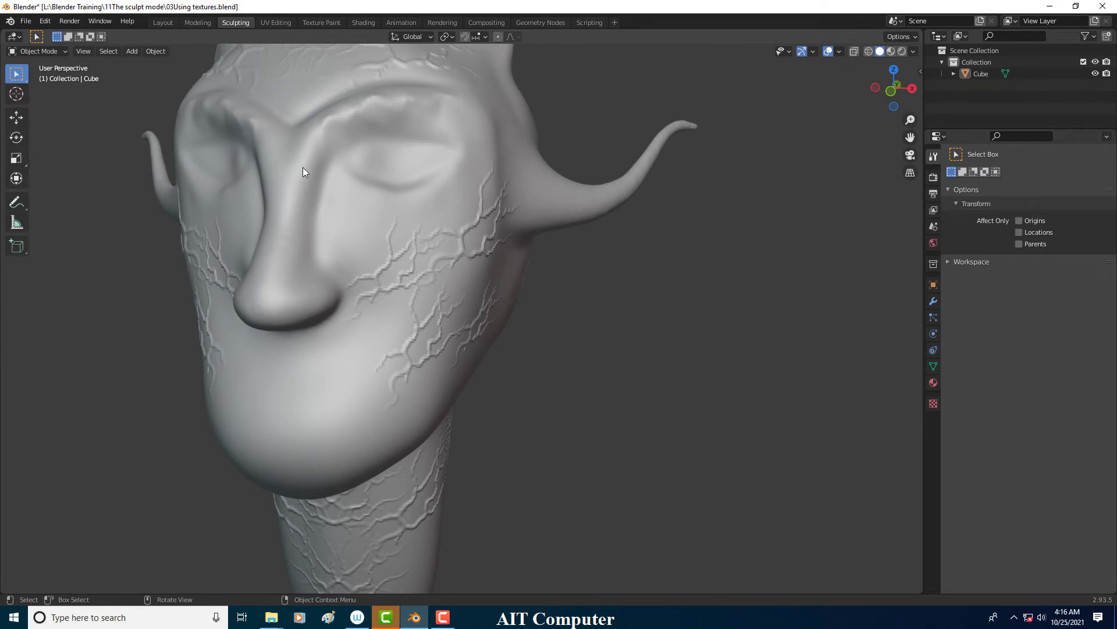
mouse_move(258, 119)
middle_down()
mouse_move(343, 189)
mouse_move(498, 252)
middle_up()
scroll(349, 169, down, 4)
Switch to the Layout workspace, viewing the veined cheek
click(171, 22)
scroll(550, 256, up, 5)
scroll(556, 264, down, 3)
middle_drag(521, 295, 525, 212)
Place the 3D cursor at the eye socket and bring up the Shift+A add menu
scroll(522, 225, up, 3)
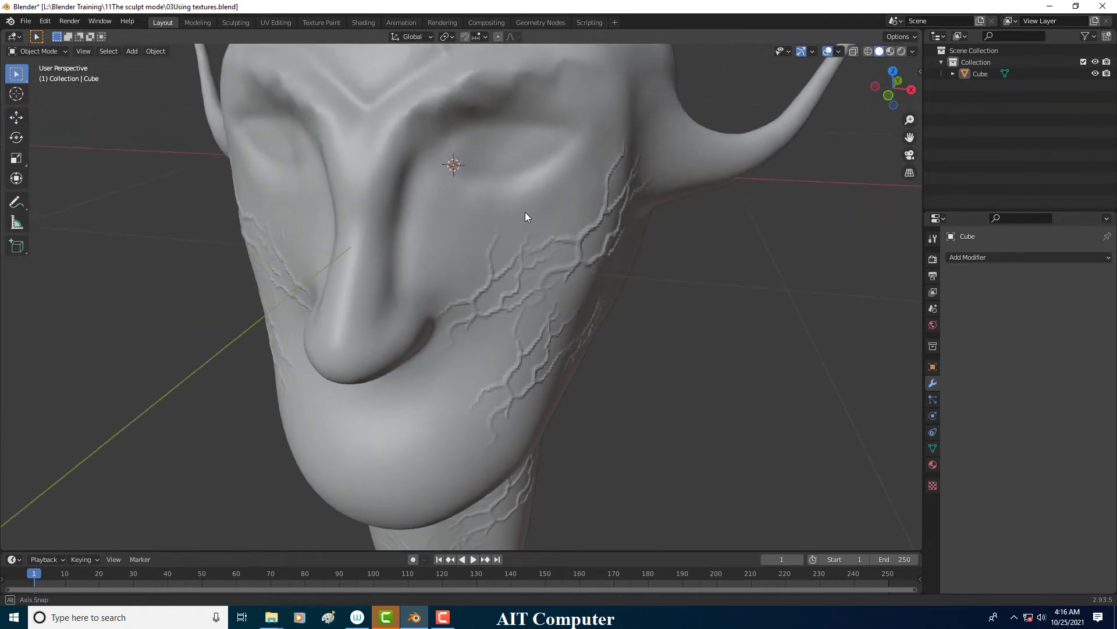
shift+right_click(488, 191)
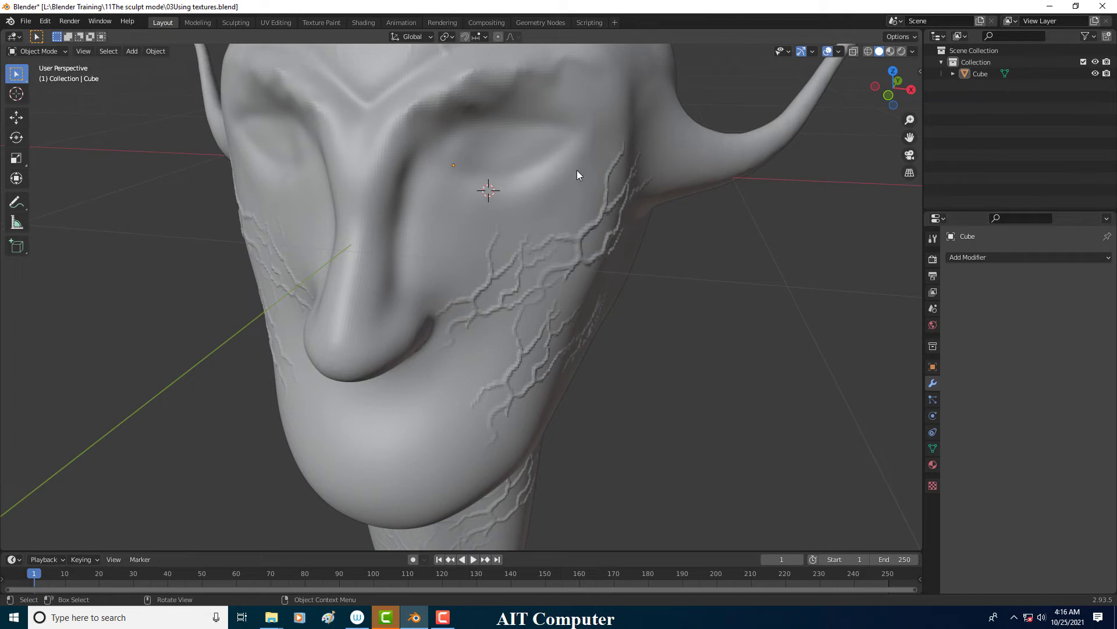
key(shift+a)
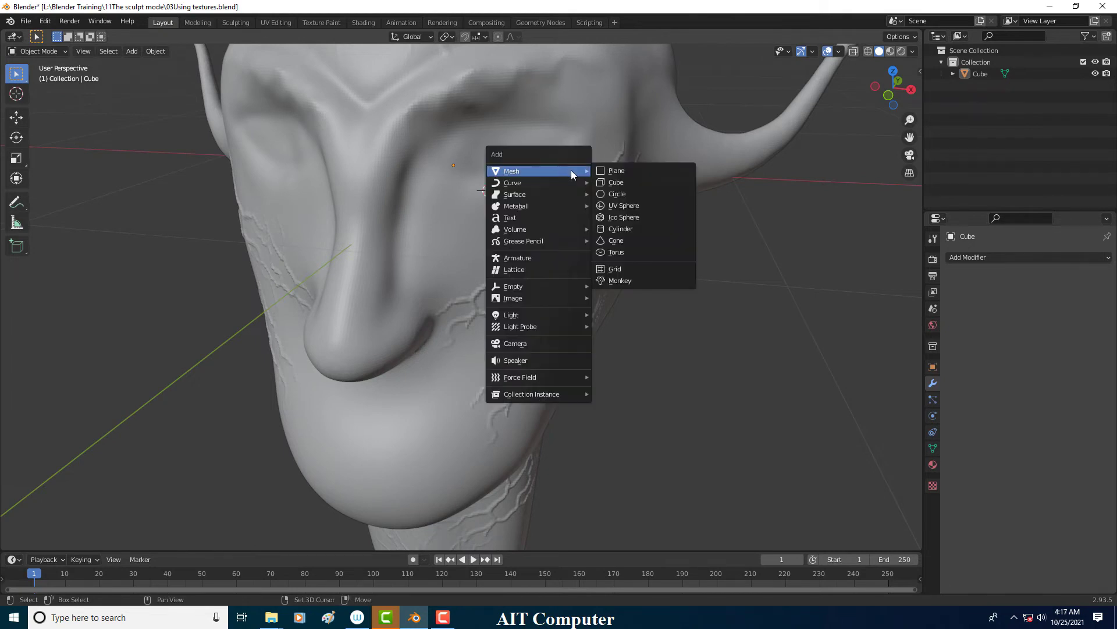
Add a plane at the eye and, in Edit Mode, merge its vertices at the centre
click(614, 170)
scroll(607, 190, down, 3)
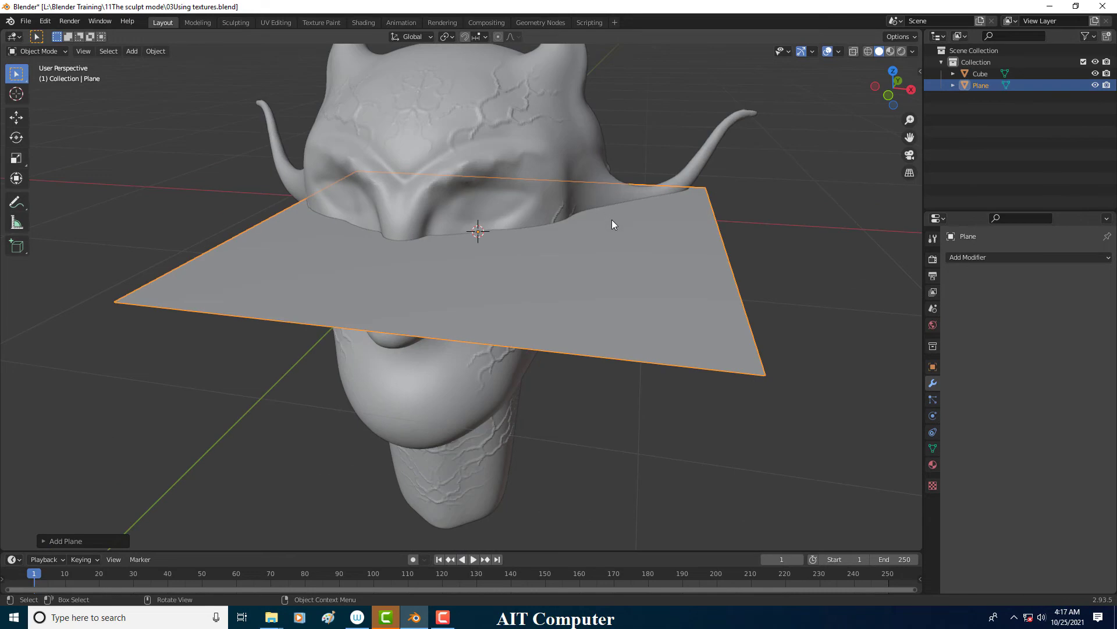
key(Tab)
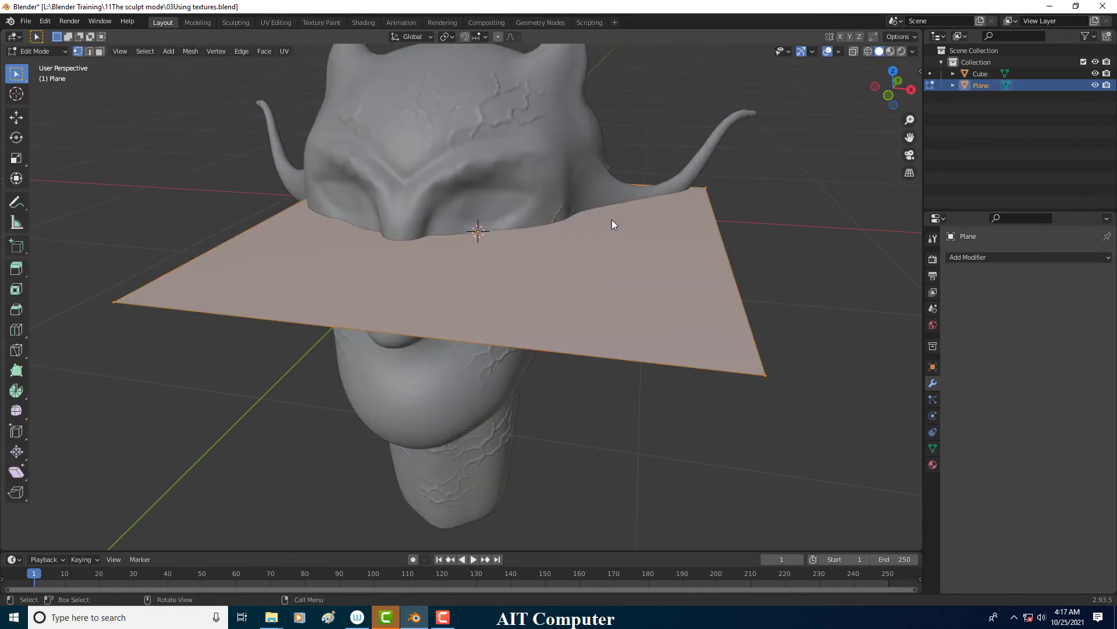
key(m)
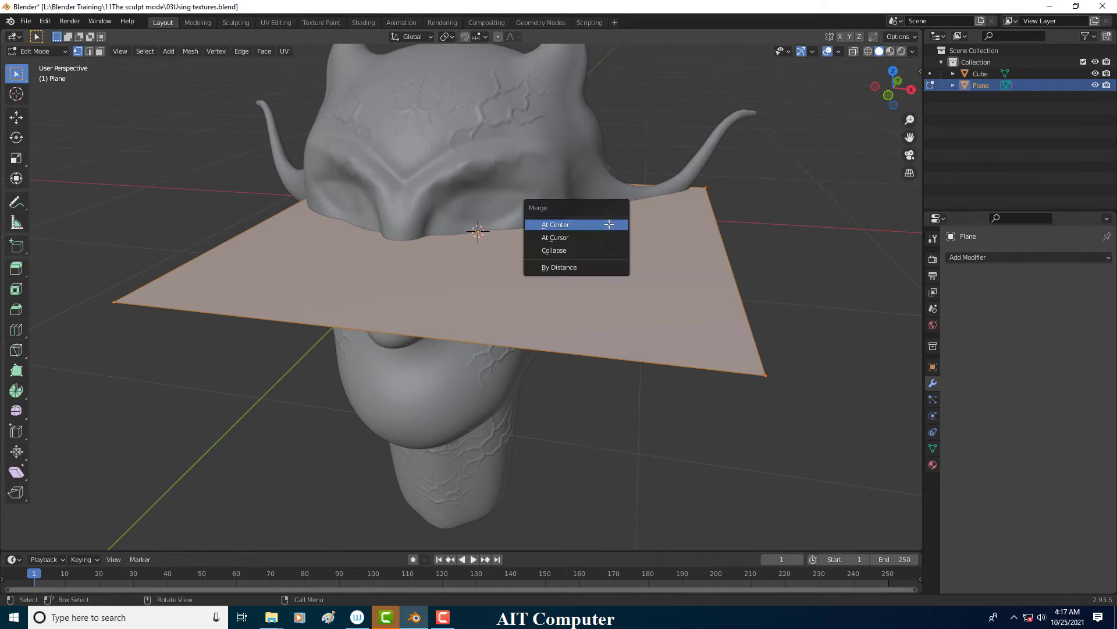
click(609, 223)
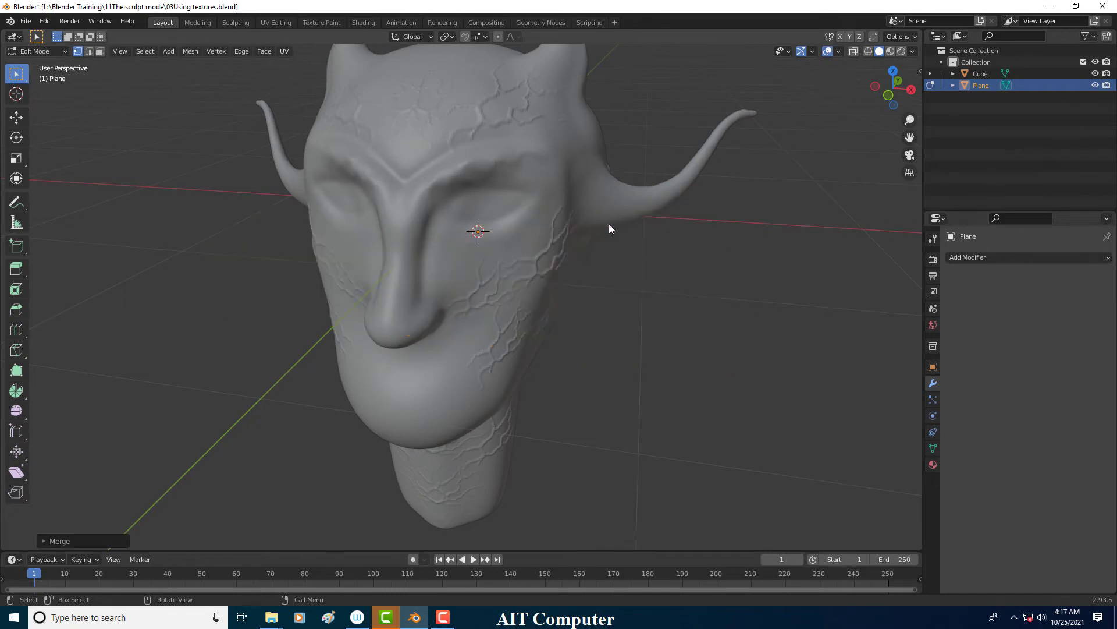
Undo the merge and select a single corner vertex of the plane
scroll(519, 235, up, 4)
mouse_move(489, 201)
middle_down()
mouse_move(513, 210)
mouse_move(486, 182)
mouse_move(439, 170)
middle_up()
scroll(508, 246, down, 4)
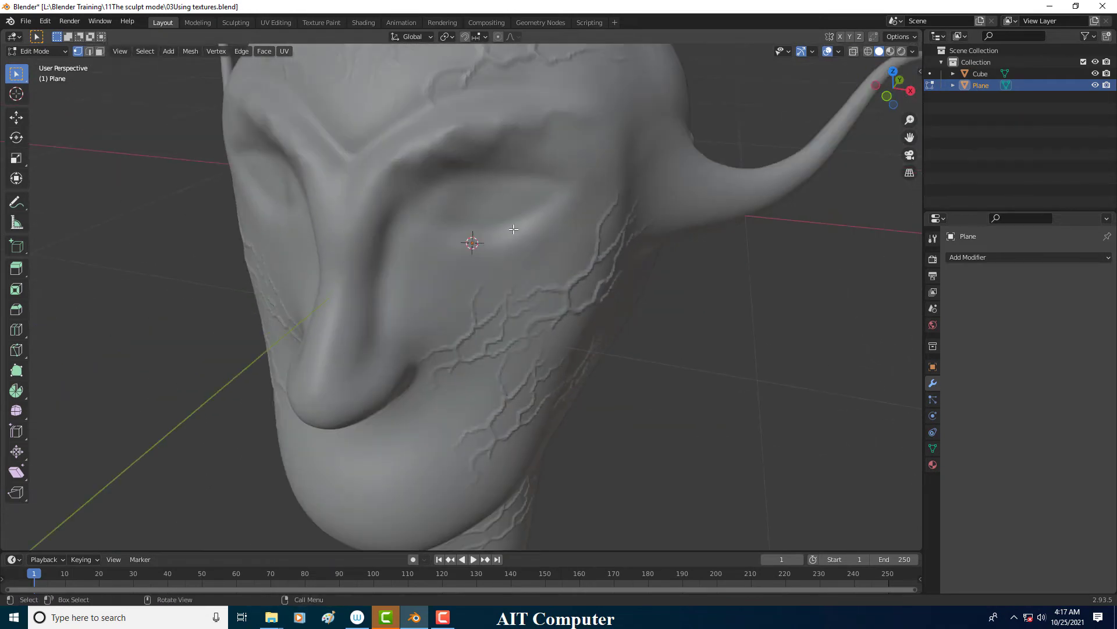
key(ctrl+z)
scroll(527, 228, down, 2)
scroll(531, 231, down, 2)
click(585, 386)
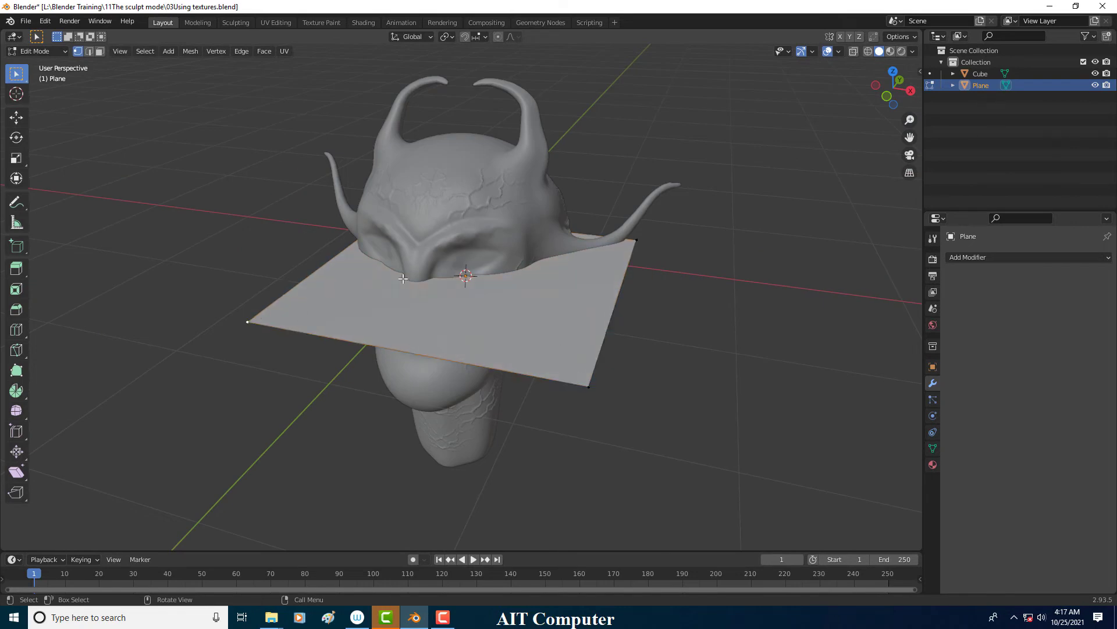
Select the plane's other vertices and delete them
middle_drag(301, 315, 441, 278)
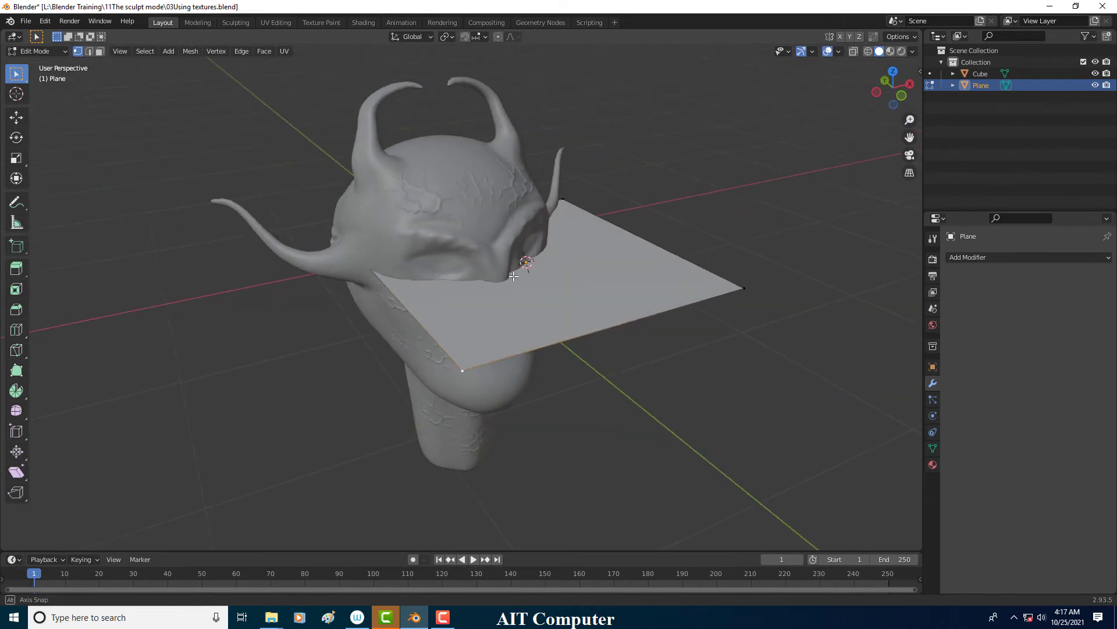
middle_drag(441, 278, 571, 204)
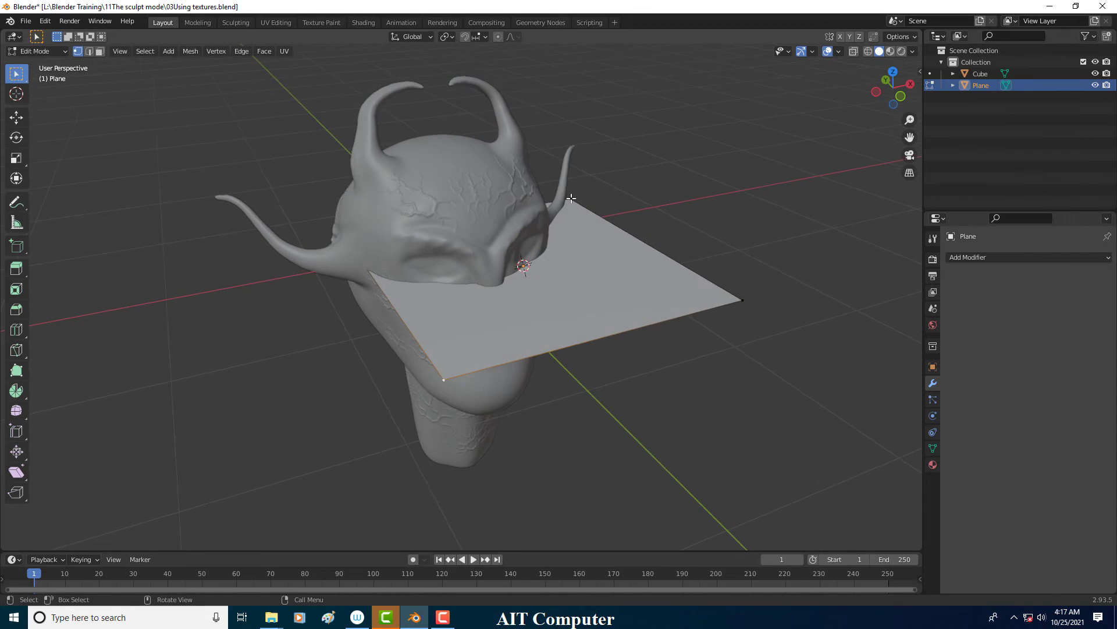
key(a)
middle_drag(650, 285, 633, 287)
key(x)
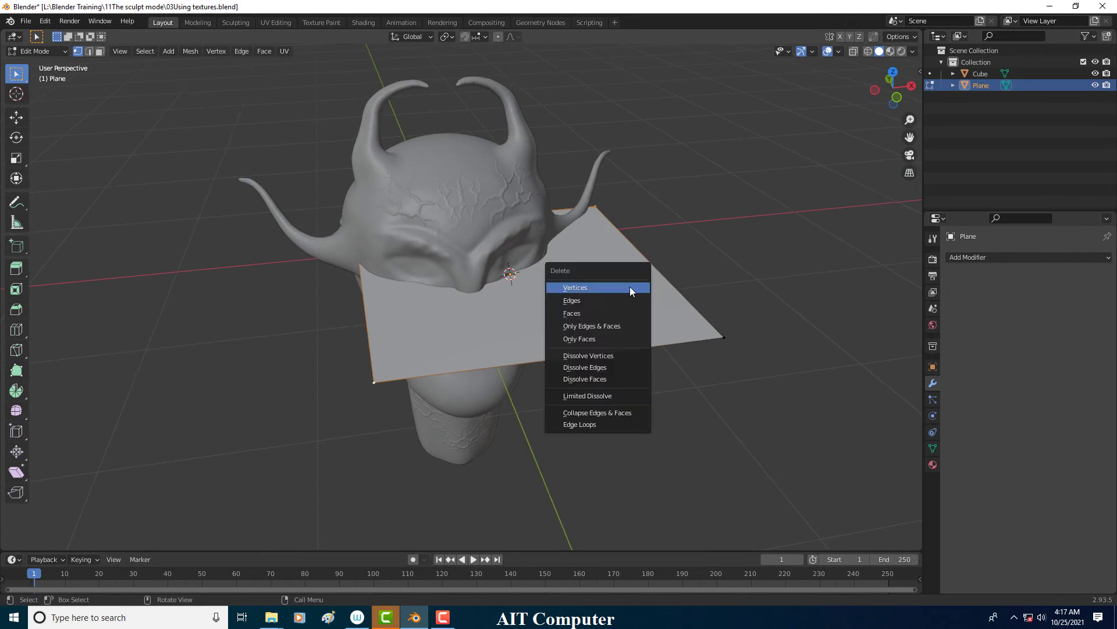
click(630, 286)
Move the plane's vertex to the eye area of the face
middle_drag(630, 286, 664, 311)
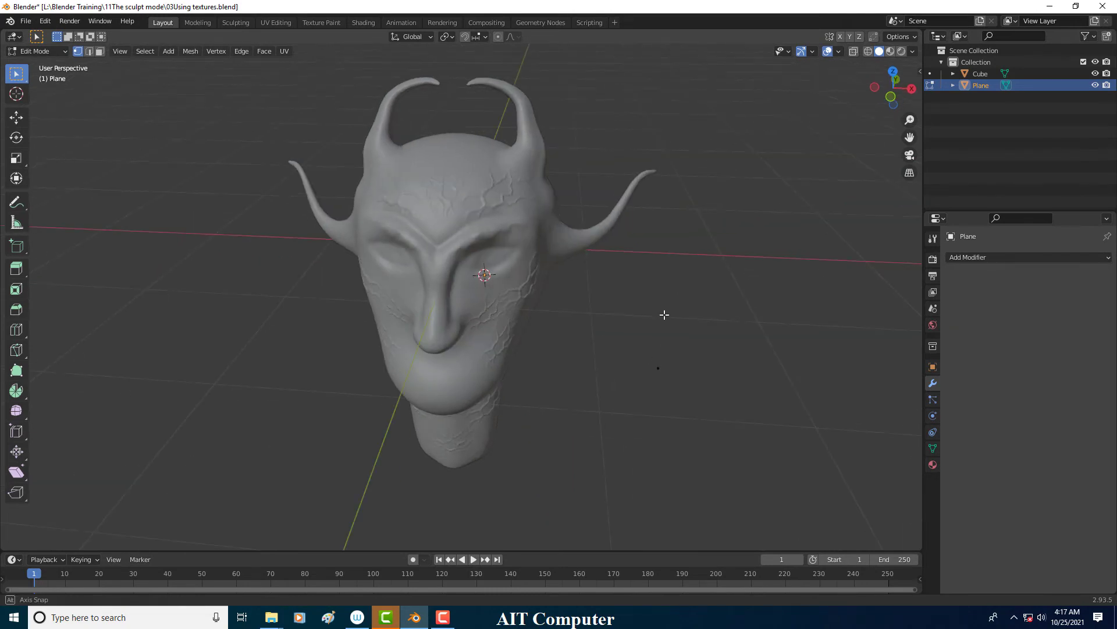
key(g)
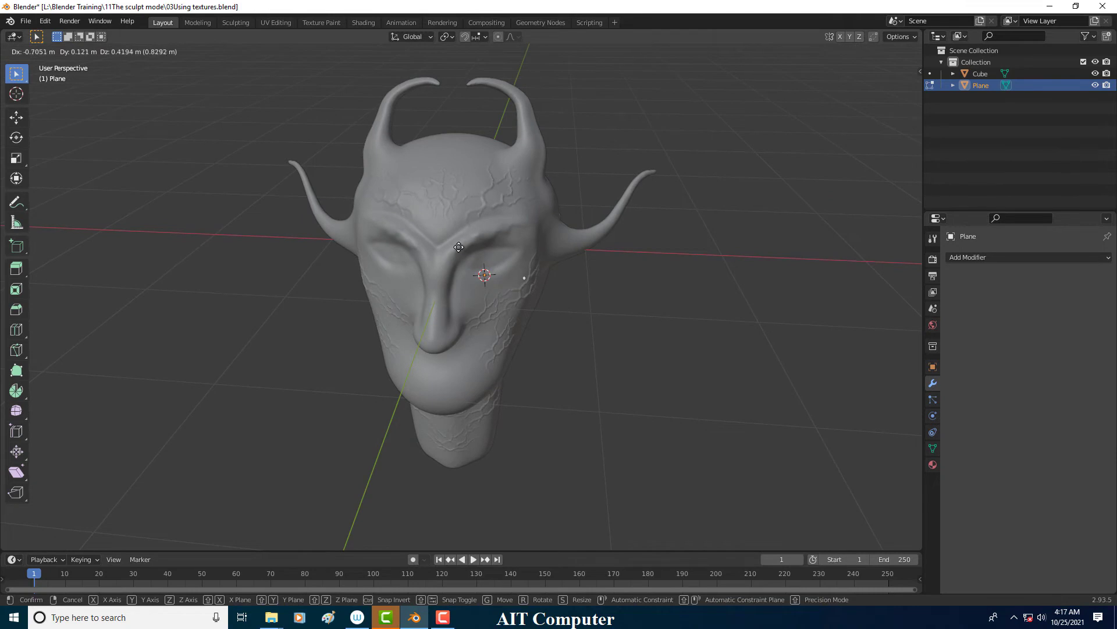
click(589, 292)
scroll(589, 292, up, 4)
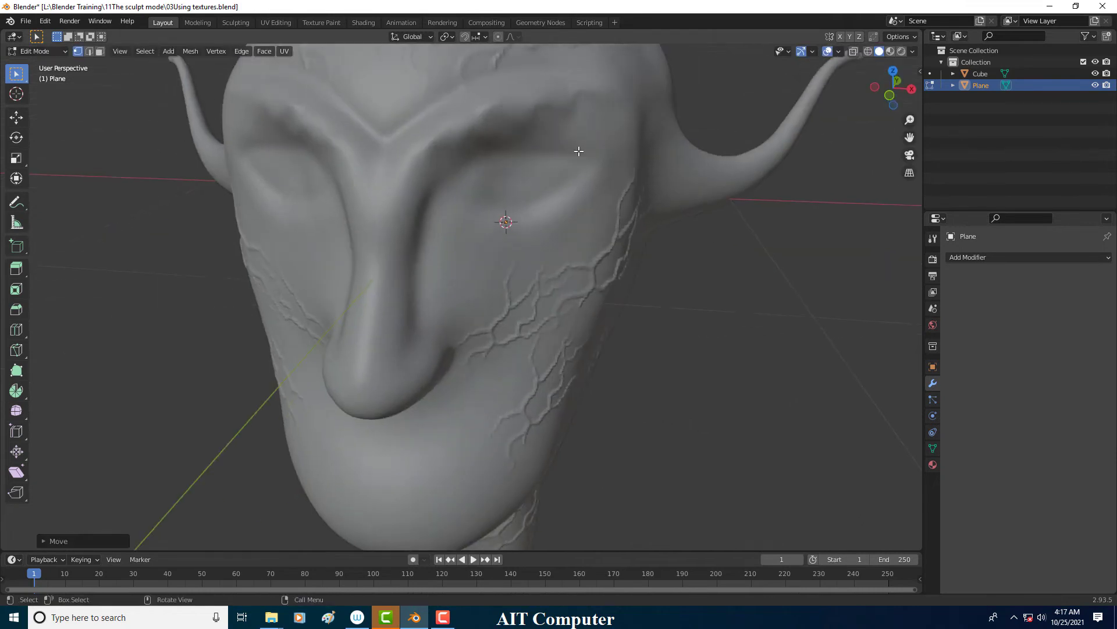
scroll(576, 157, down, 2)
key(g)
click(553, 233)
scroll(553, 233, up, 2)
middle_drag(524, 256, 371, 222)
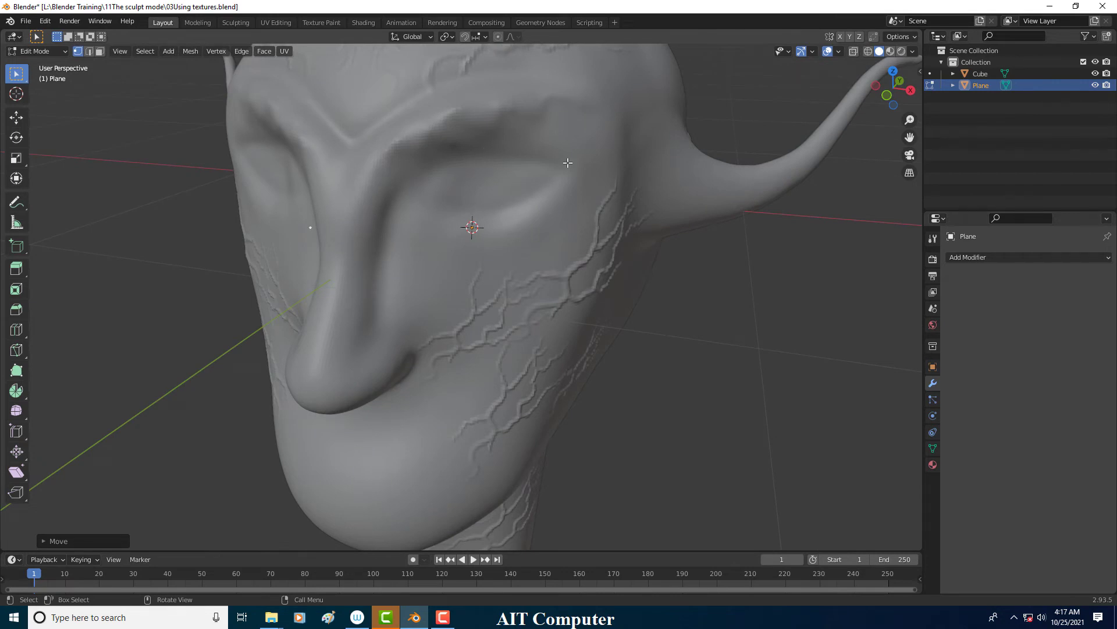
Turn on Face snapping and drop the vertex beside the 3D cursor at the eye
click(476, 37)
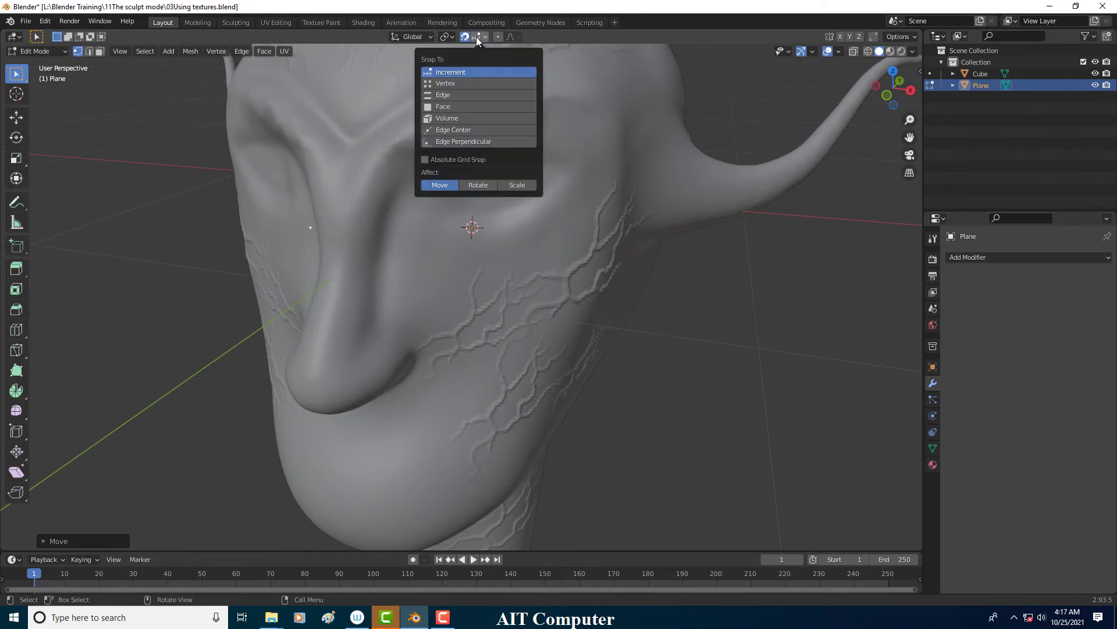
click(466, 107)
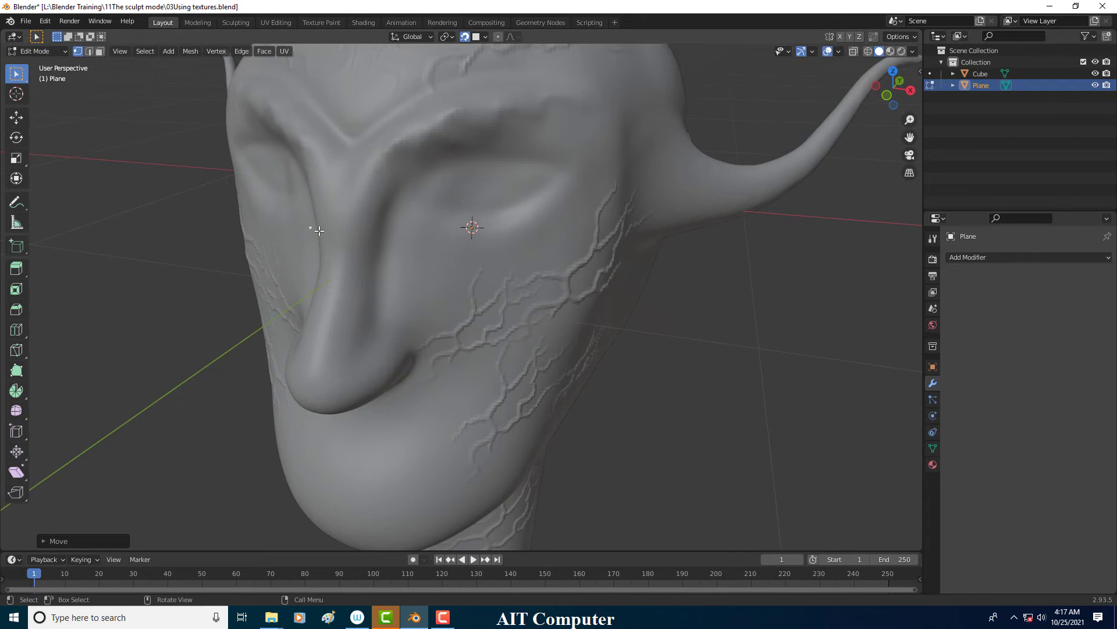
key(g)
click(454, 233)
mouse_move(511, 262)
middle_down()
mouse_move(451, 276)
mouse_move(389, 244)
mouse_move(500, 231)
middle_up()
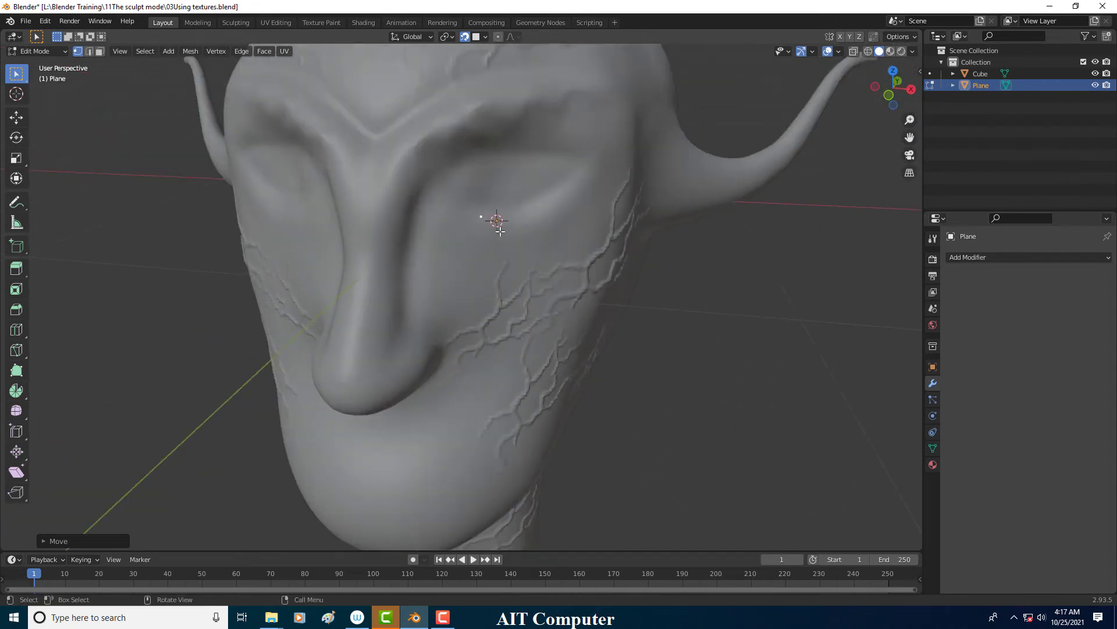
scroll(500, 231, up, 2)
scroll(500, 233, down, 3)
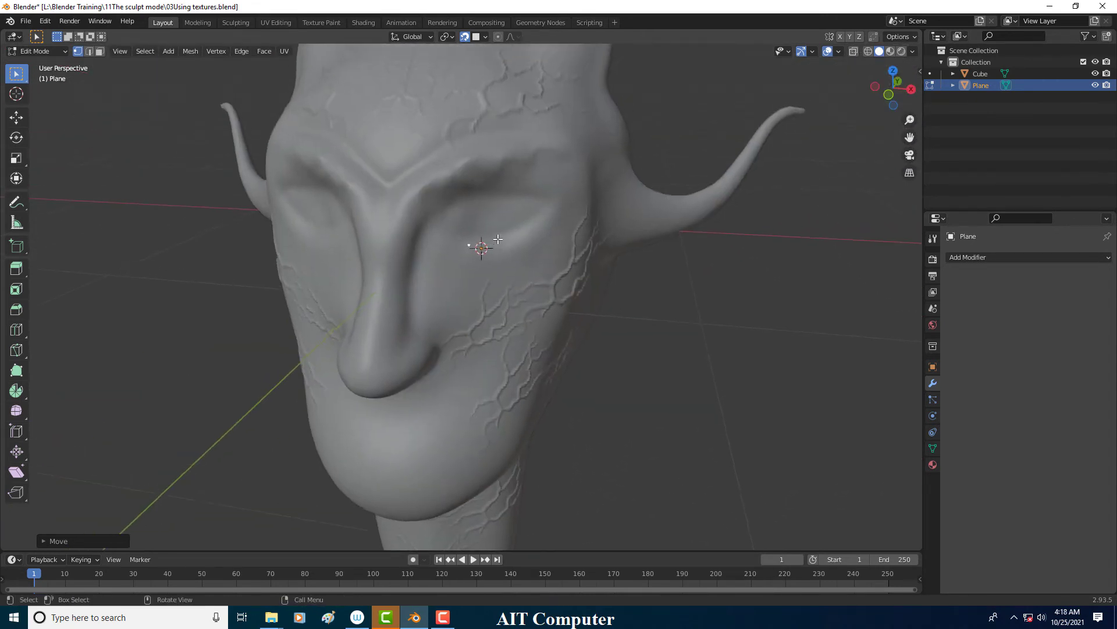
scroll(498, 238, up, 1)
scroll(492, 244, up, 2)
scroll(484, 250, up, 1)
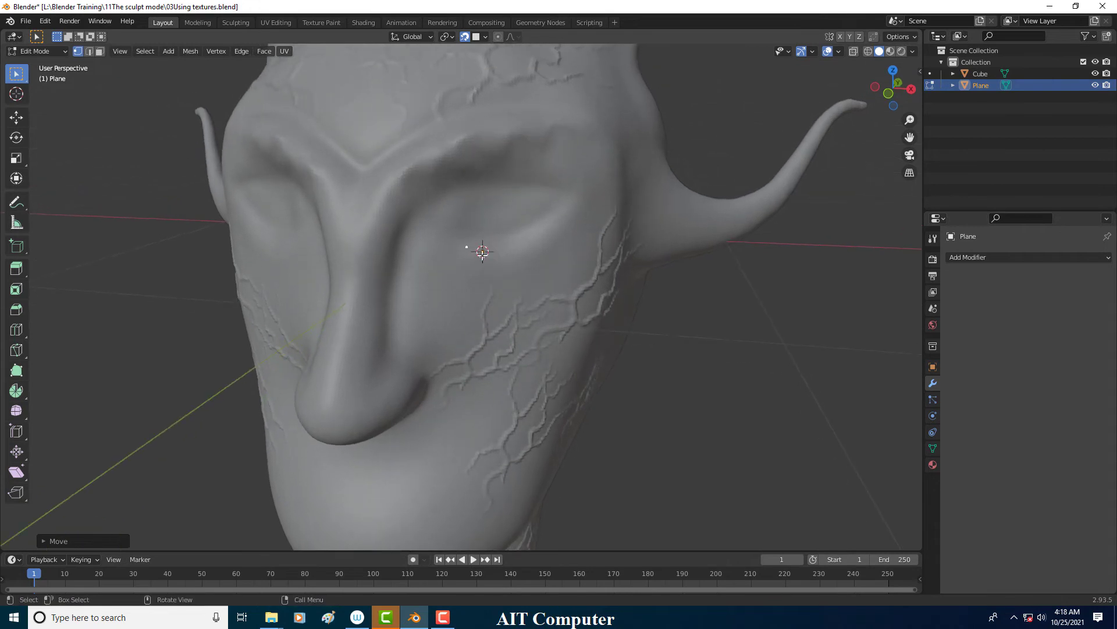
scroll(483, 251, up, 3)
scroll(478, 245, down, 2)
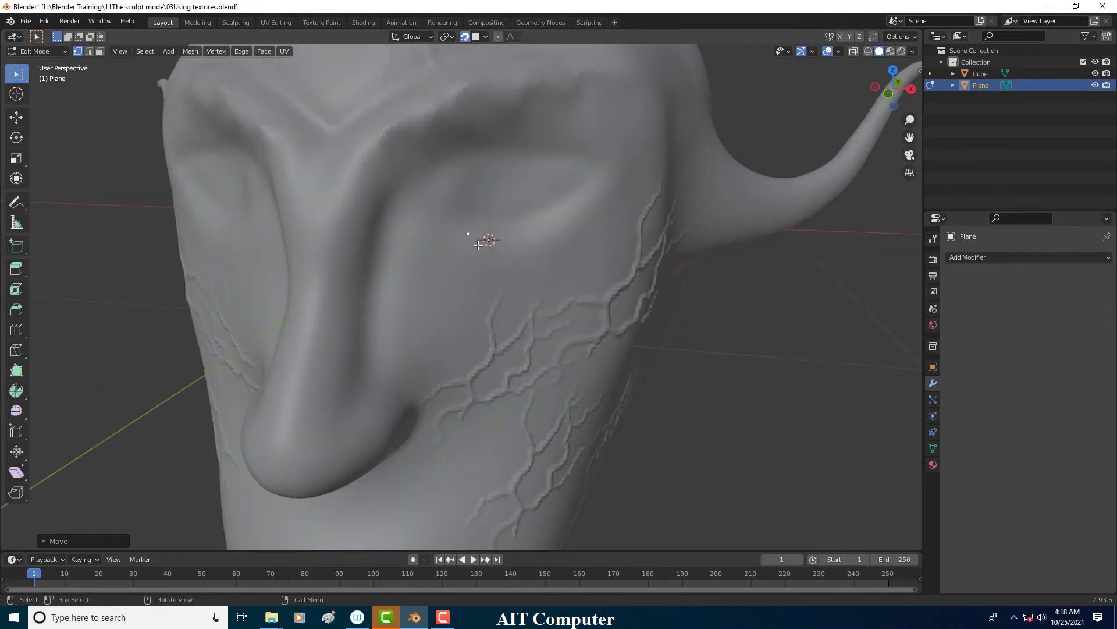
Reposition the vertex and extrude a second edge just below the eye
key(g)
click(464, 262)
key(e)
click(510, 235)
key(a)
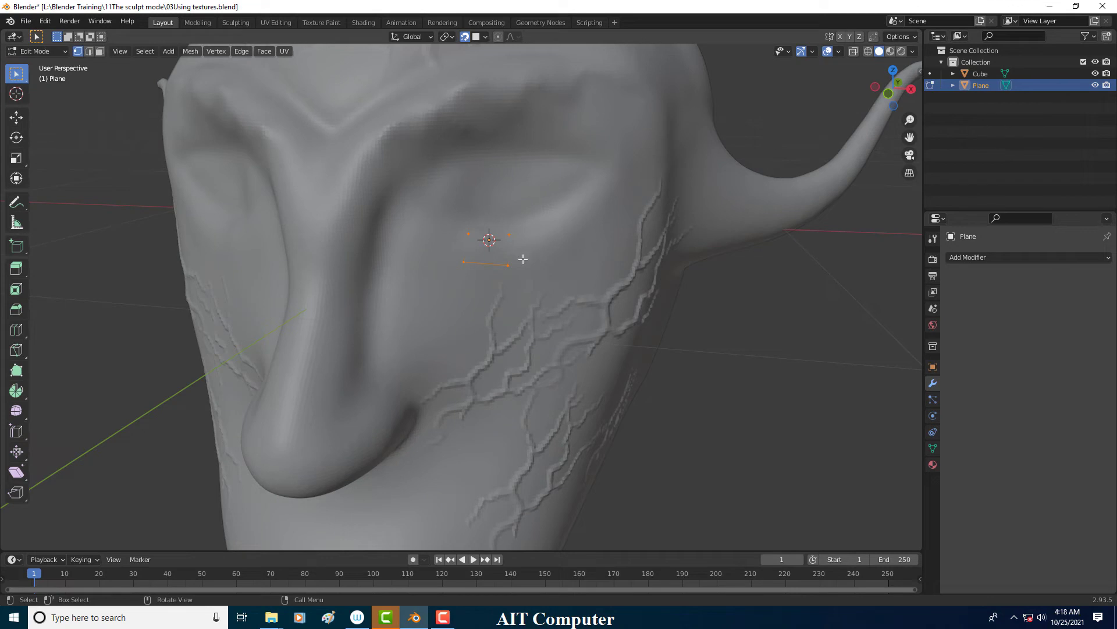
drag(449, 227, 528, 297)
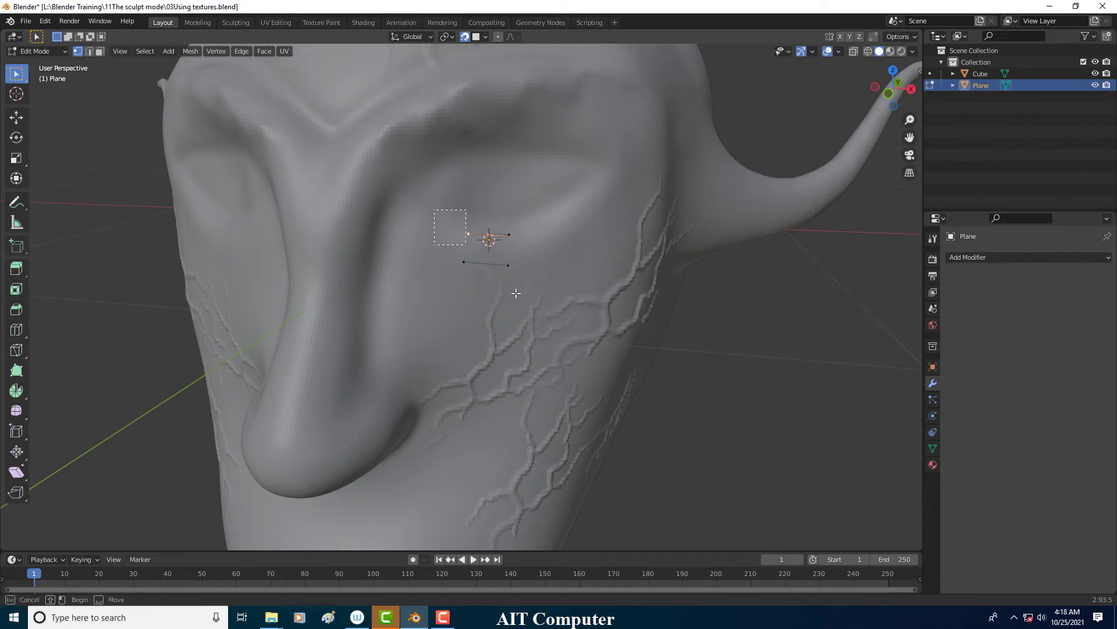
drag(455, 228, 499, 263)
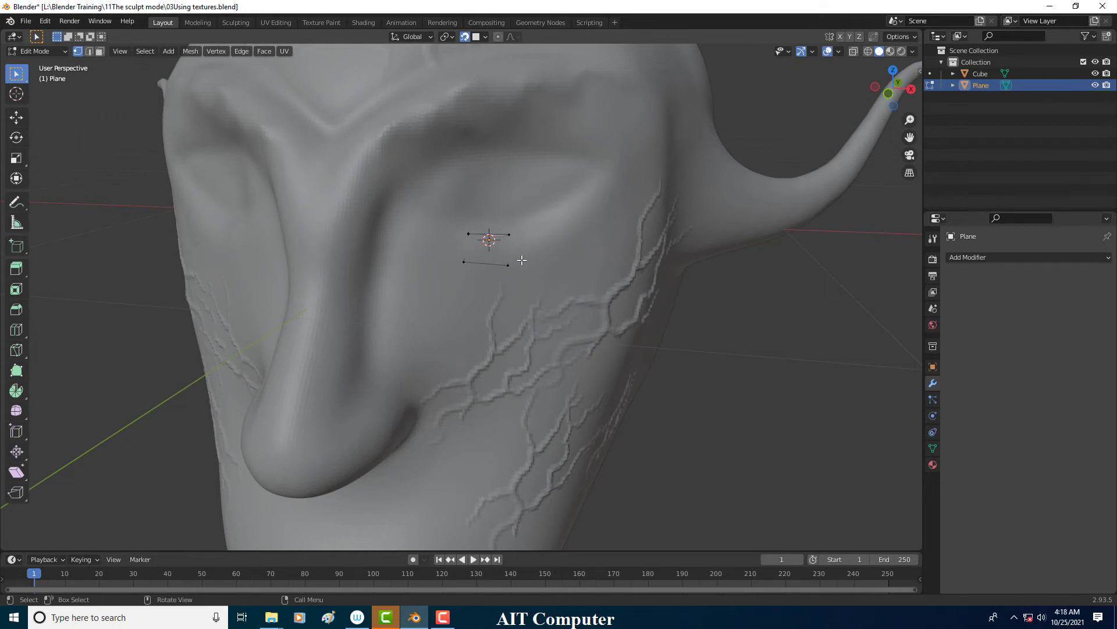
Return to Object Mode and select the head and plane objects
click(41, 52)
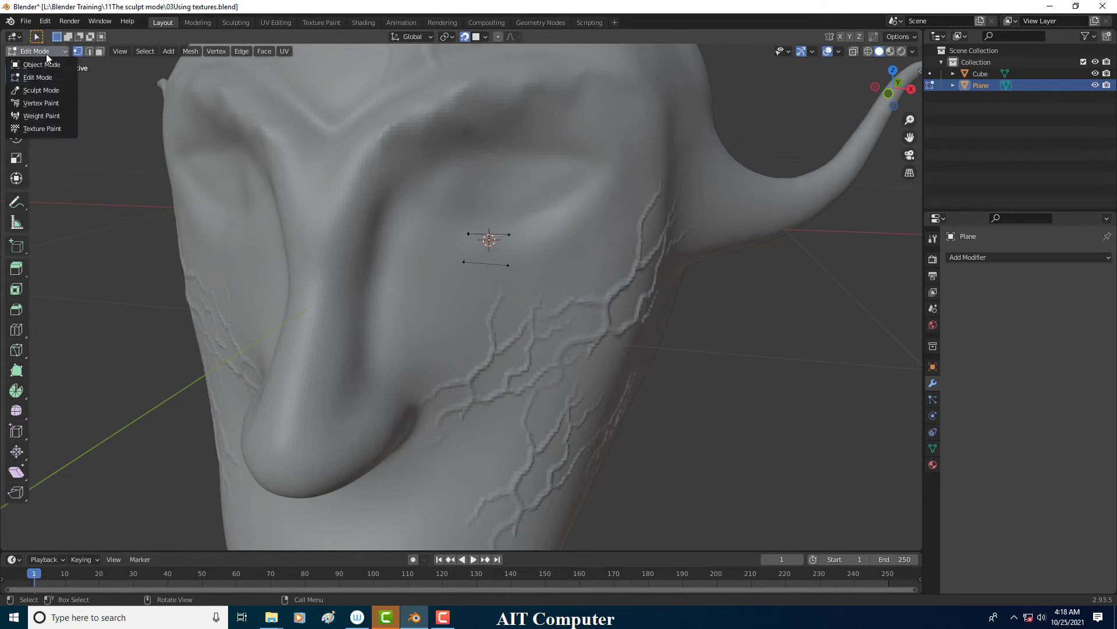
click(50, 65)
click(451, 242)
click(489, 249)
click(966, 254)
Rename the Cube object to 'Face' and the Plane to 'Reto' in the Outliner
double_click(981, 85)
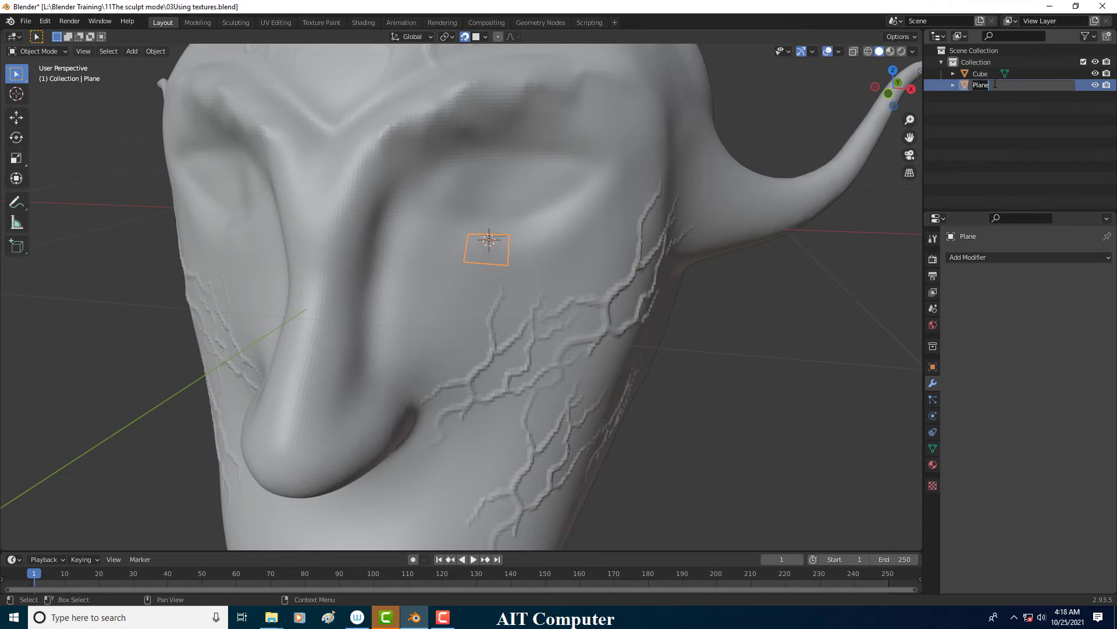
double_click(985, 73)
text(Face)
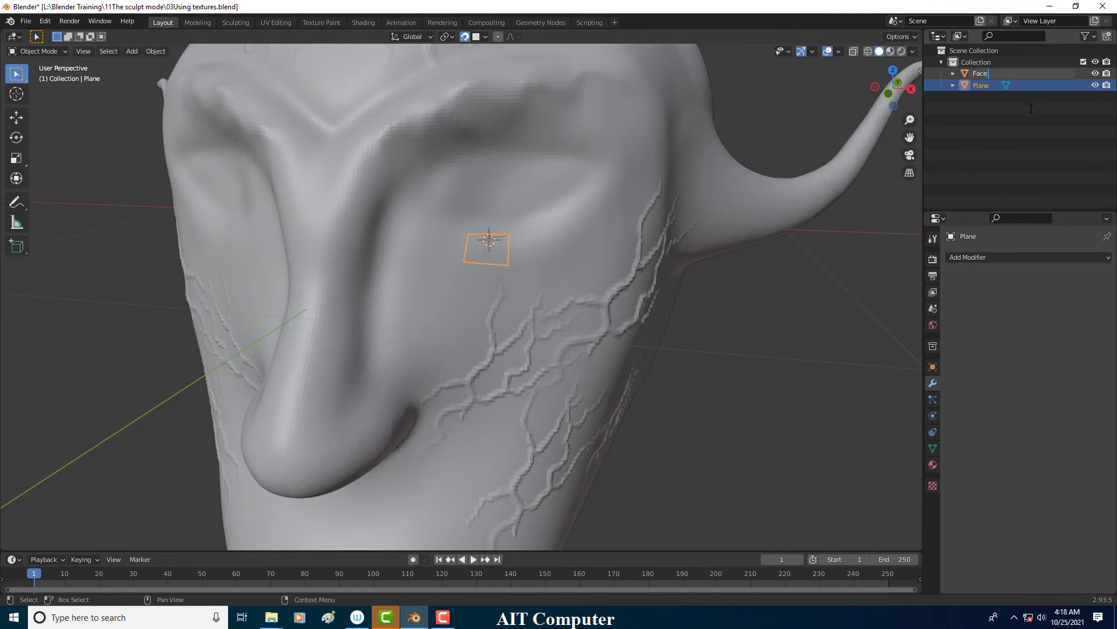
key(Return)
double_click(984, 86)
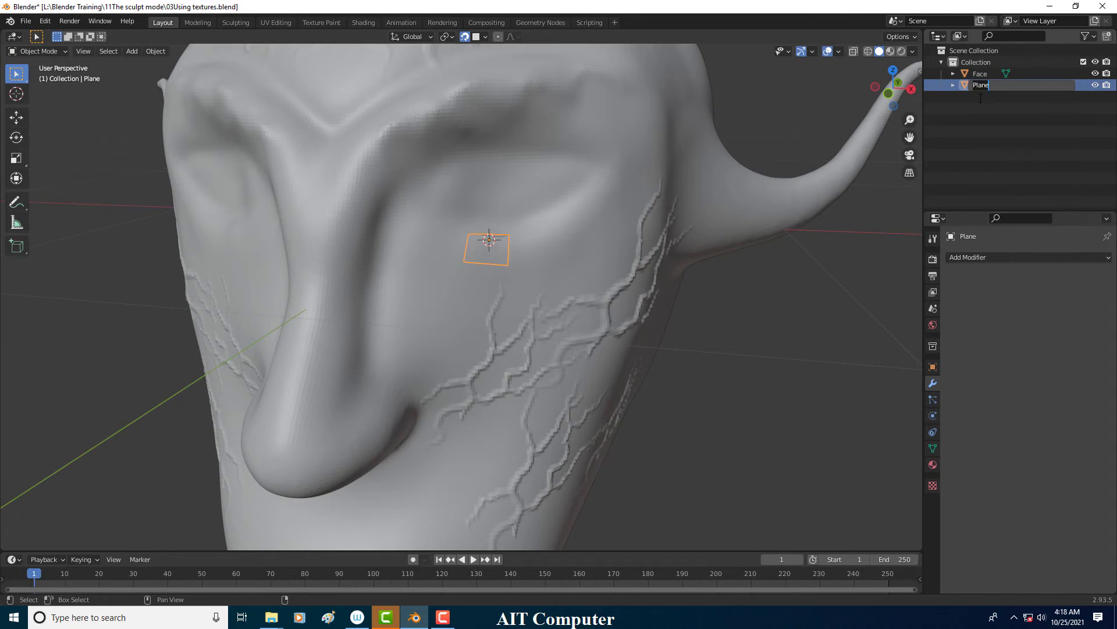
text(Reto)
key(Return)
Give Reto a Subdivision Surface modifier with Levels Viewport 3
click(978, 127)
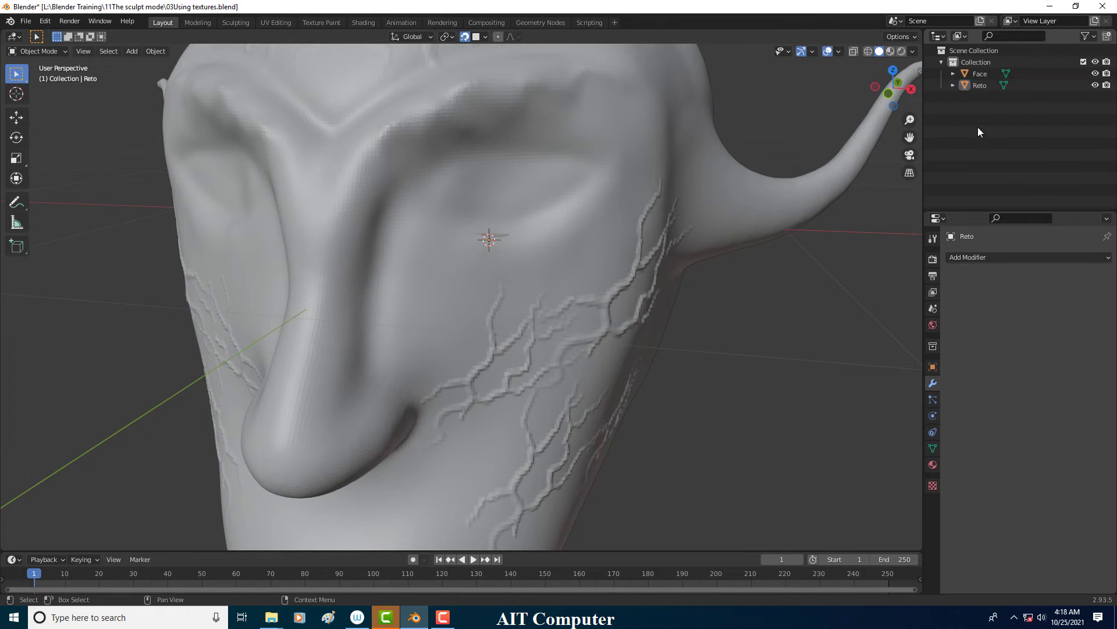
click(985, 85)
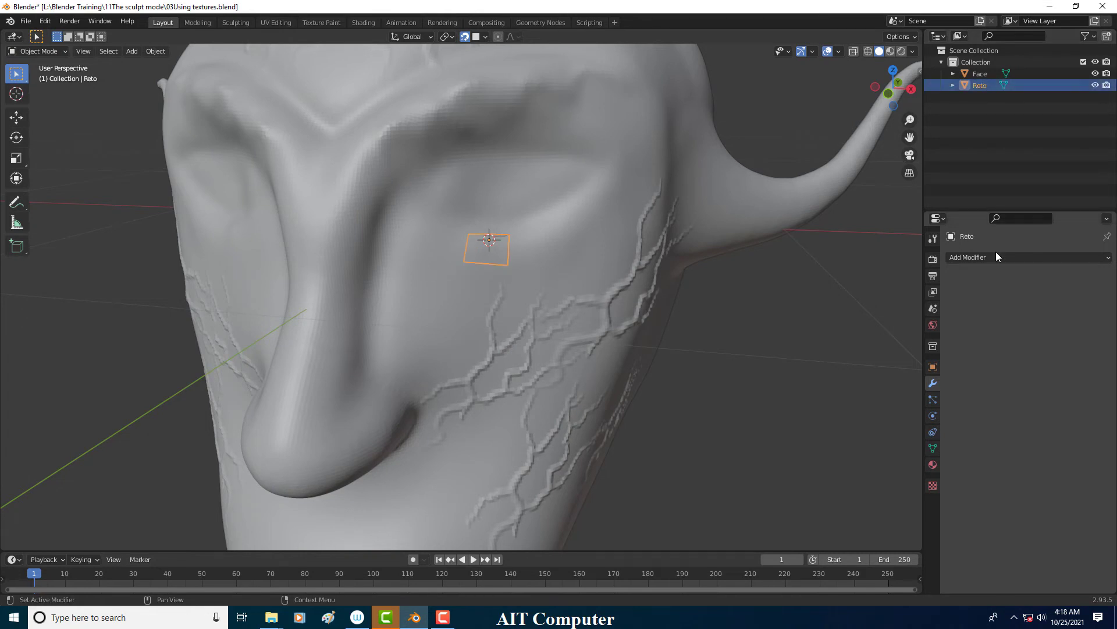
click(997, 256)
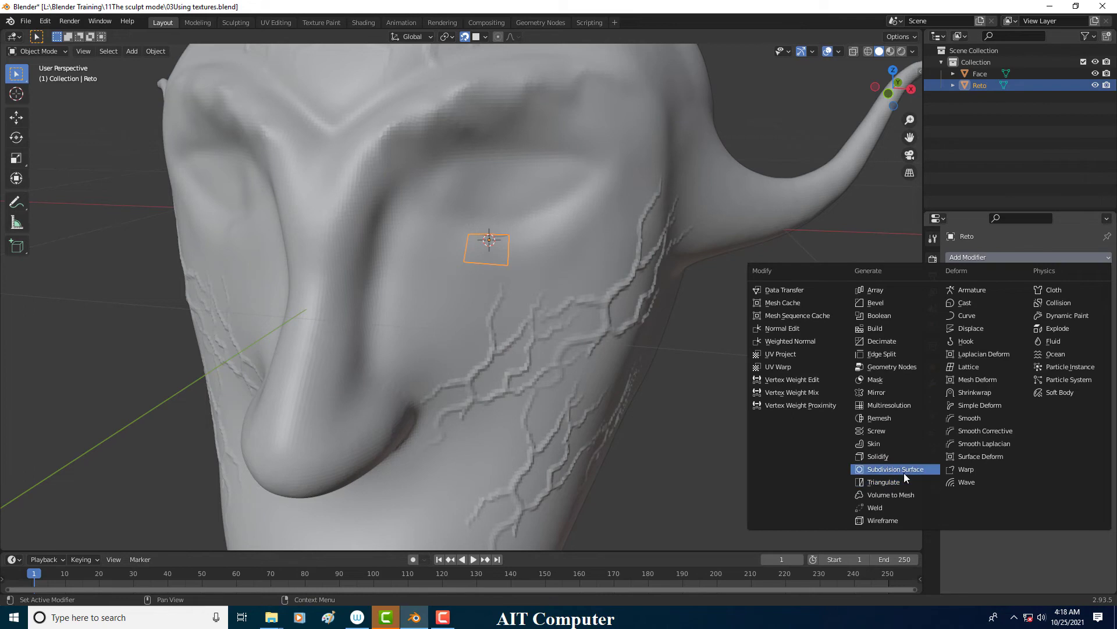
click(903, 471)
scroll(547, 294, up, 2)
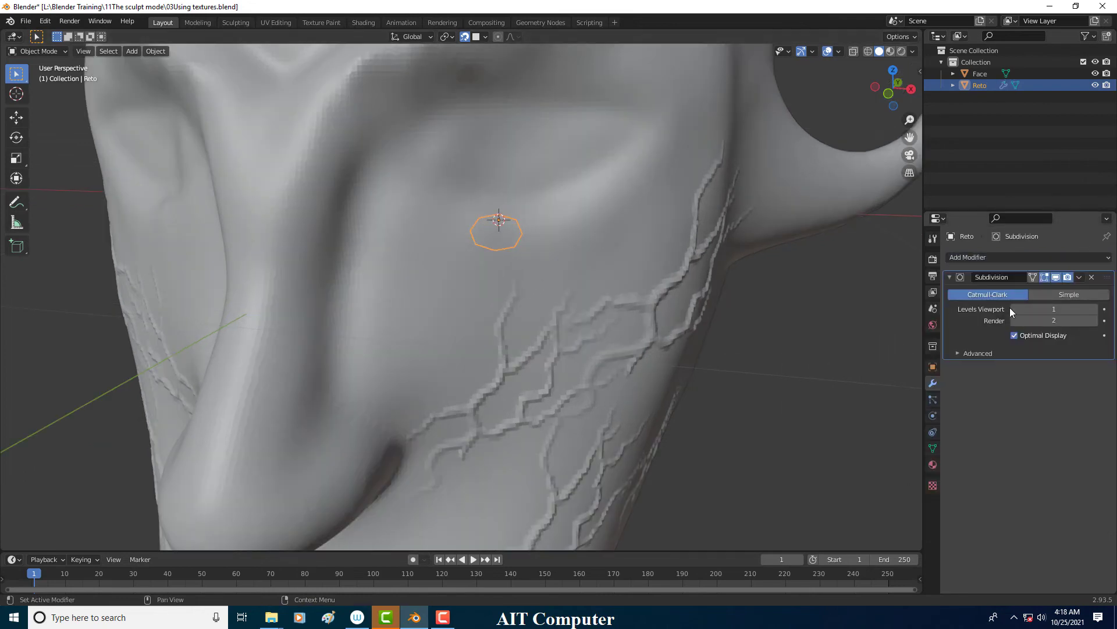
click(1095, 309)
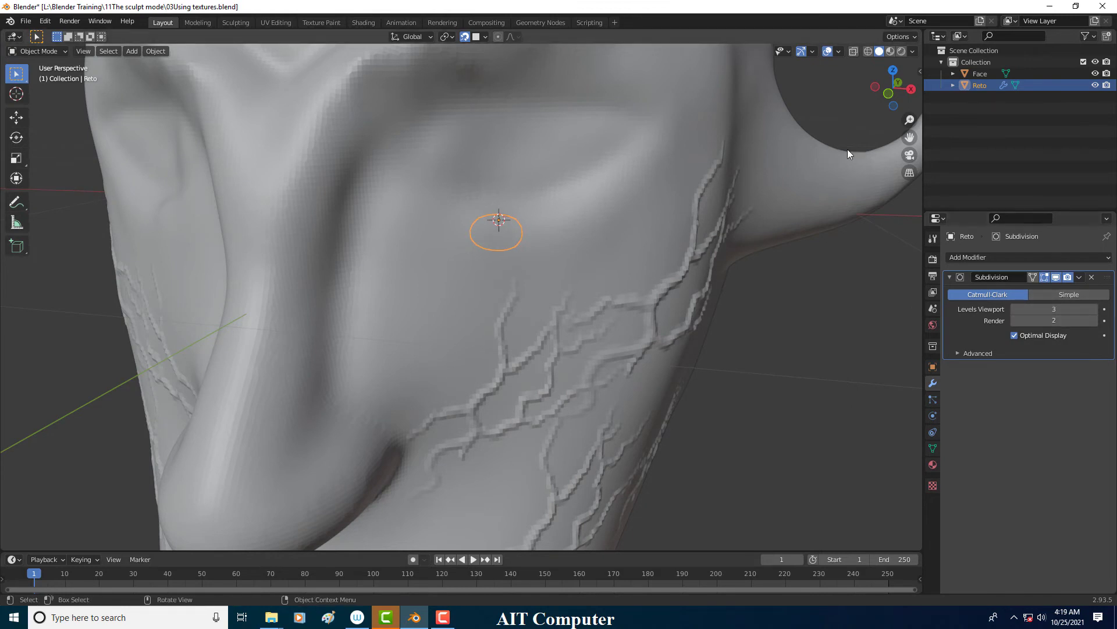
Hide the Face object and reselect Reto
click(980, 74)
click(1095, 73)
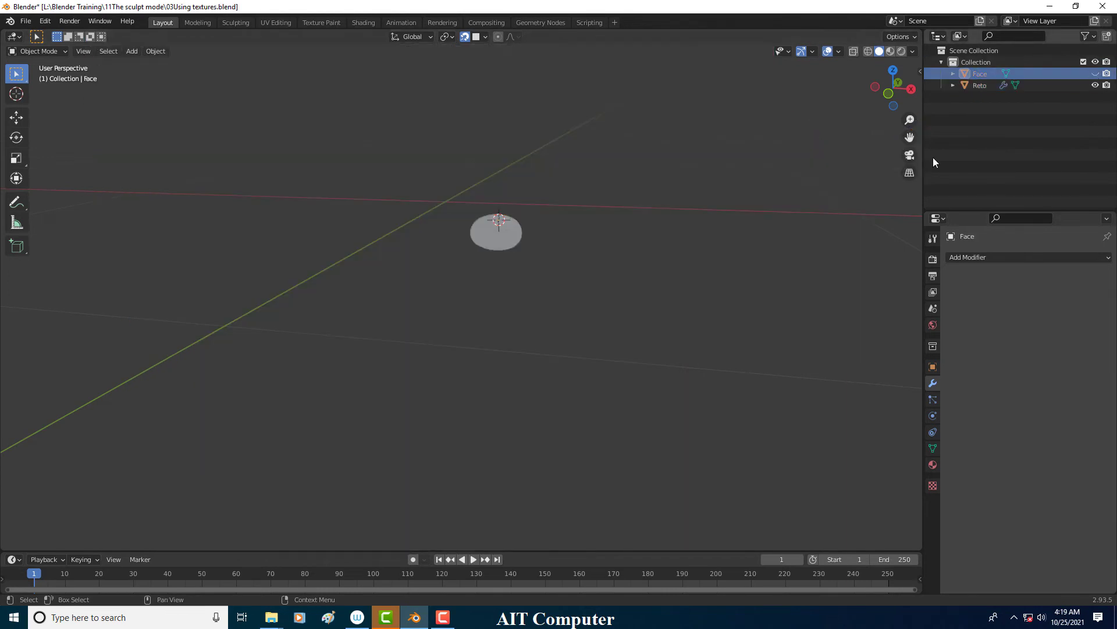
click(521, 239)
Check the wireframe overlay, then set Reto's subdivision type to Simple for a square shape
click(838, 51)
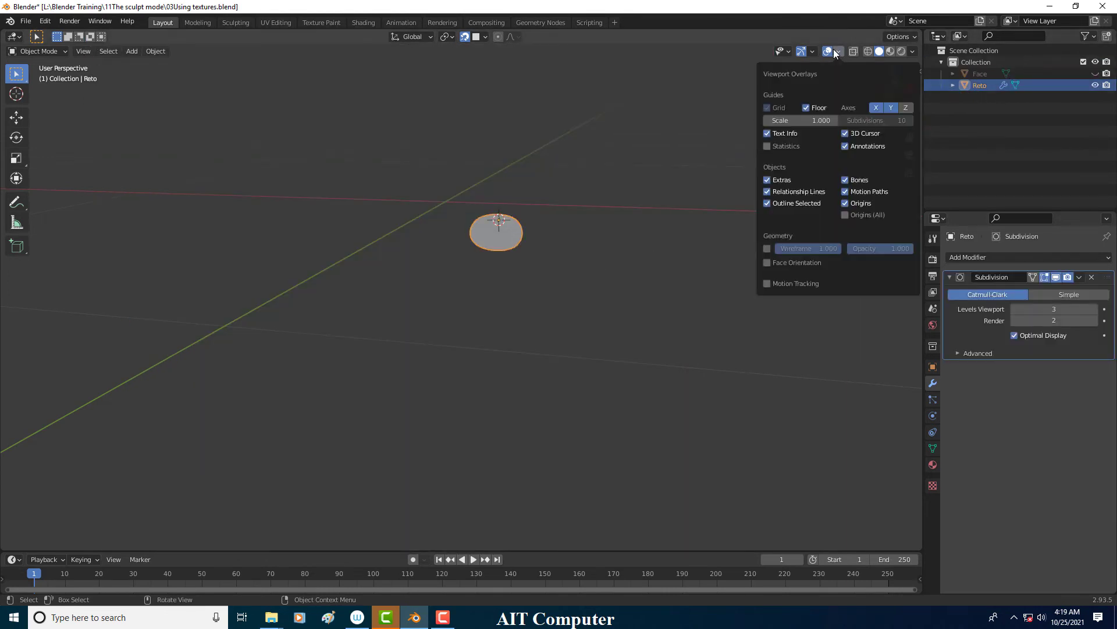
click(768, 249)
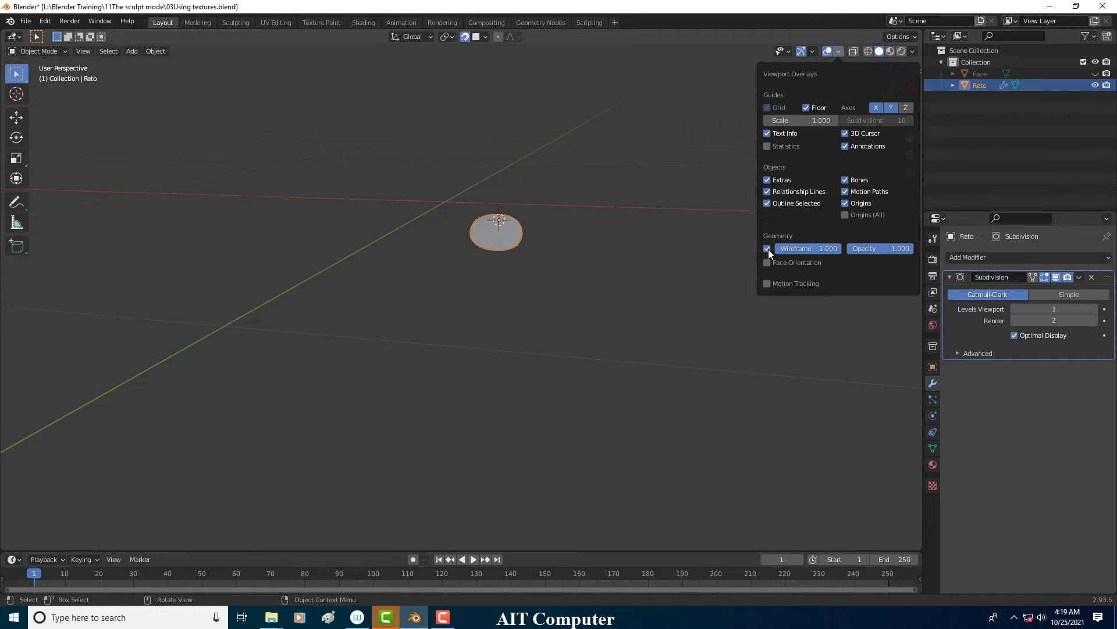
click(768, 249)
scroll(512, 252, up, 5)
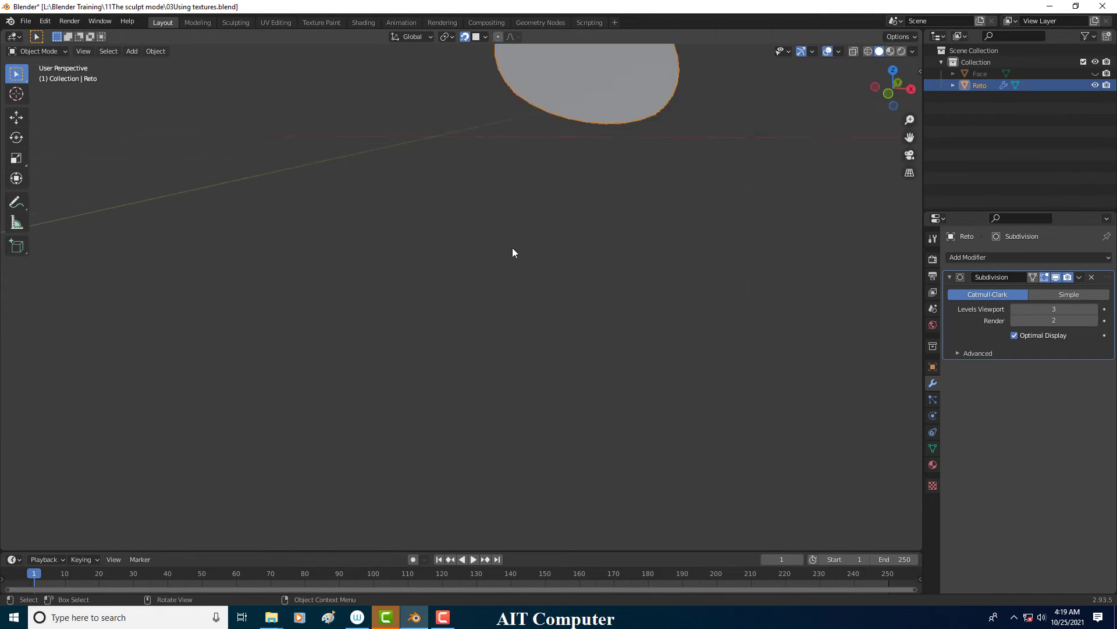
scroll(512, 252, down, 4)
key(Tab)
key(Tab)
click(839, 51)
click(767, 248)
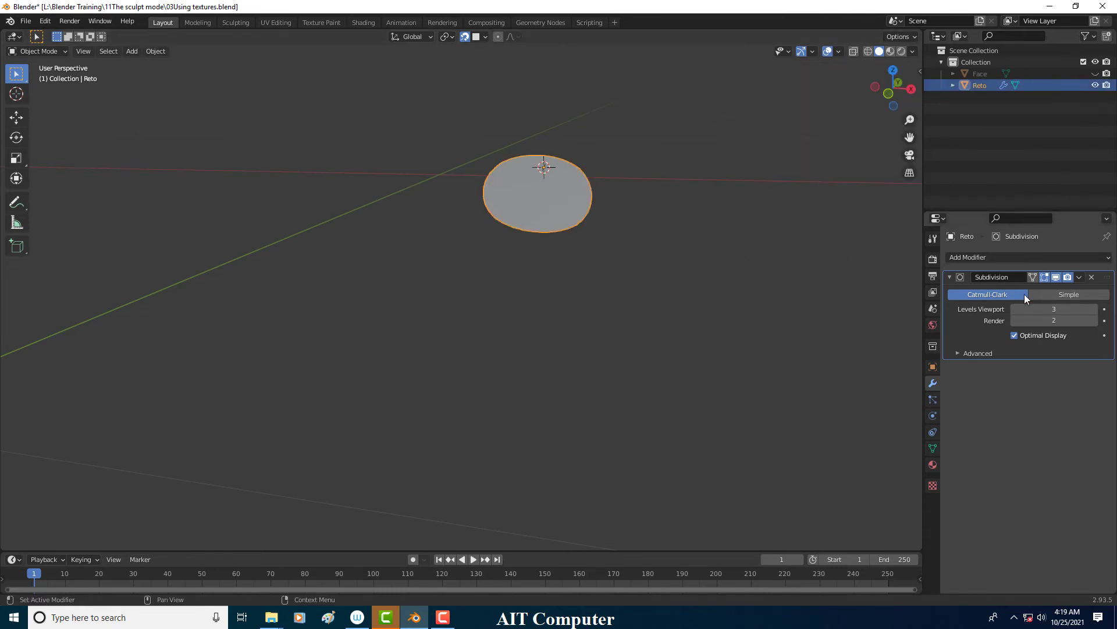
click(1087, 294)
Apply the subdivision to inspect Reto's grid, then undo the apply
middle_drag(650, 241, 650, 248)
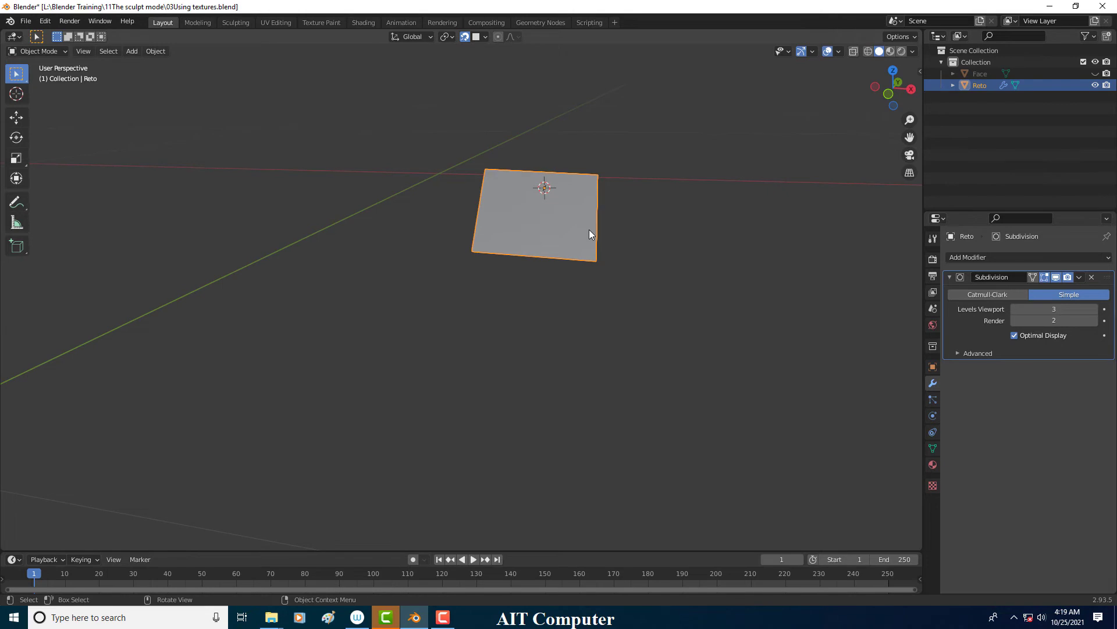
click(1080, 277)
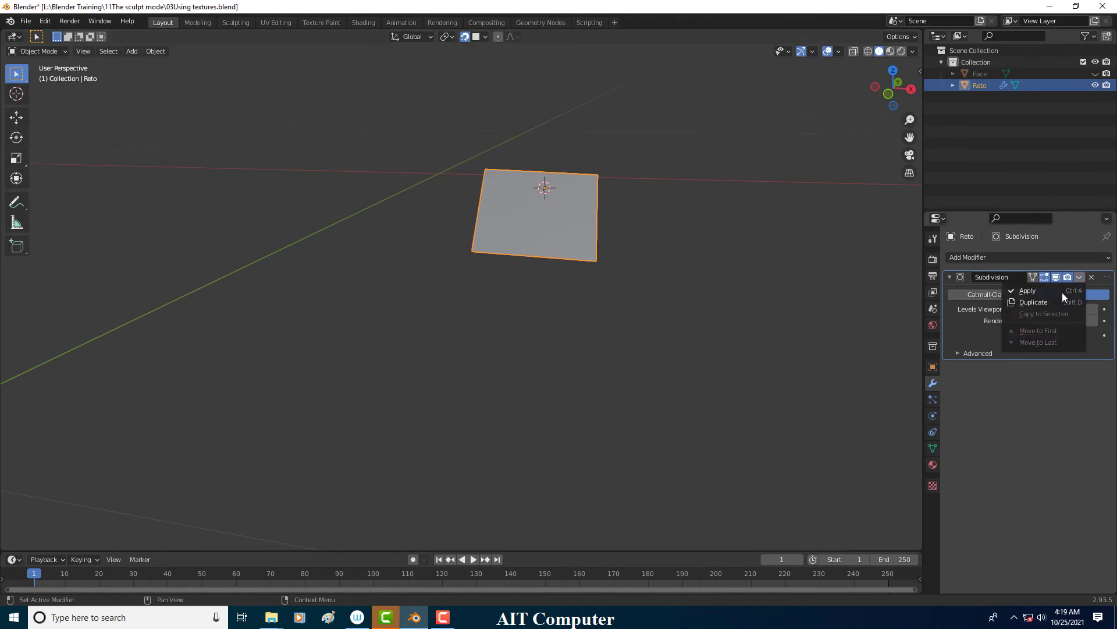
key(Tab)
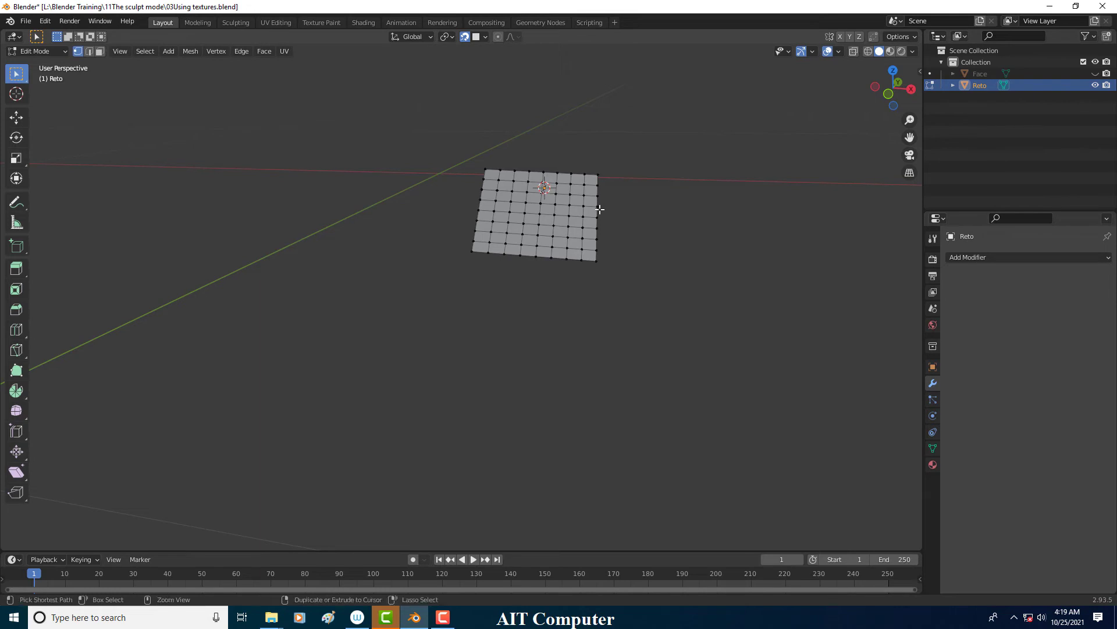
key(Tab)
key(ctrl+z)
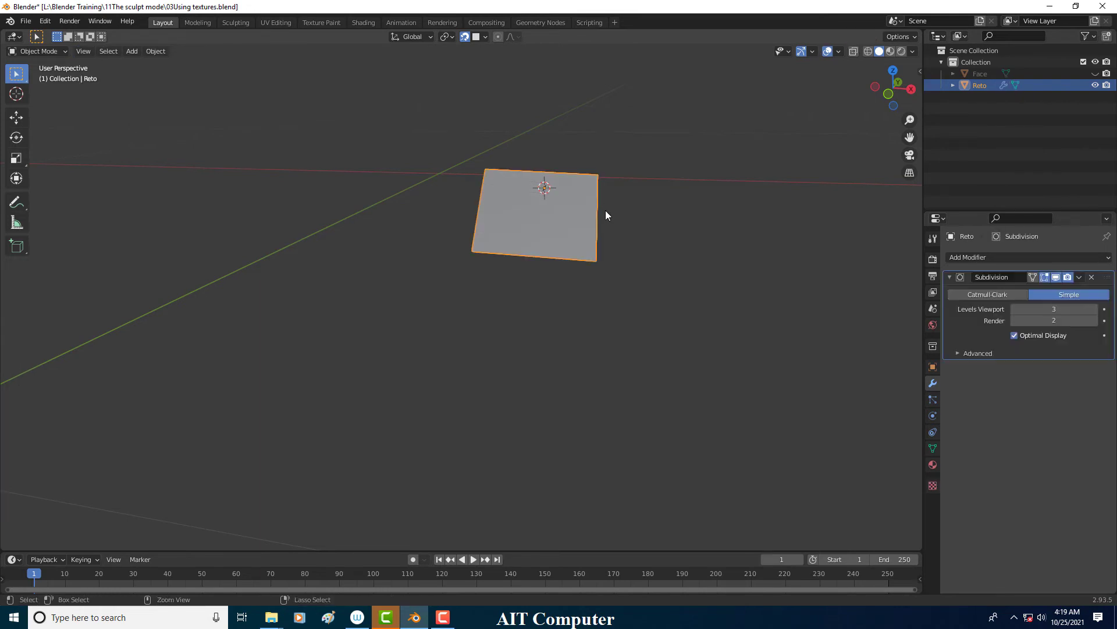
Unhide the Face object and reselect the Reto plane
click(610, 234)
key(a)
scroll(634, 232, down, 2)
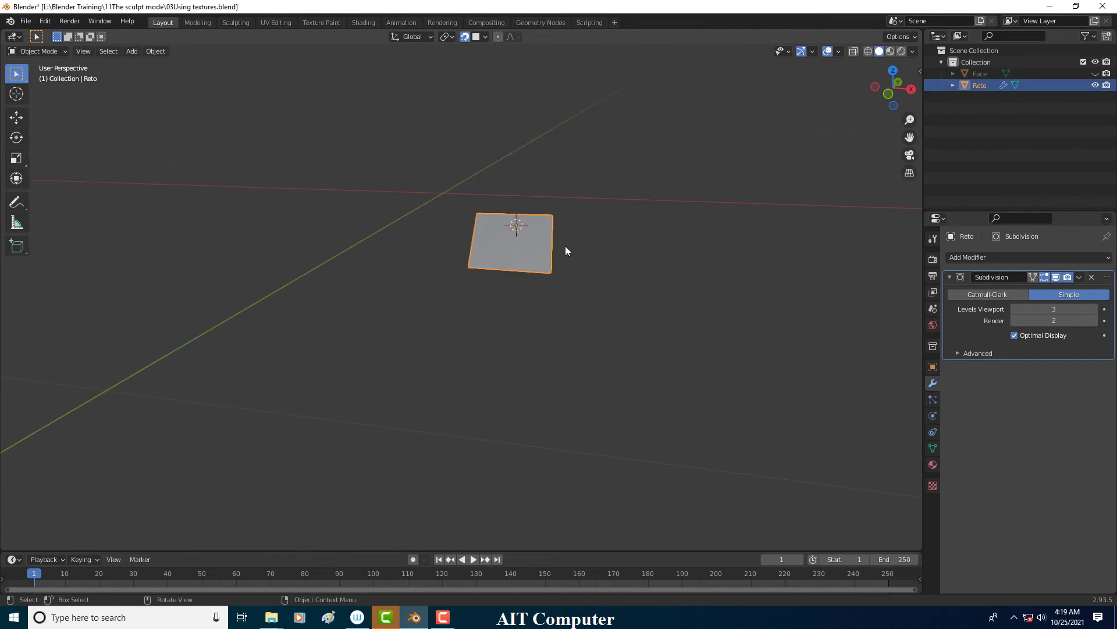
click(1094, 74)
click(542, 254)
click(510, 226)
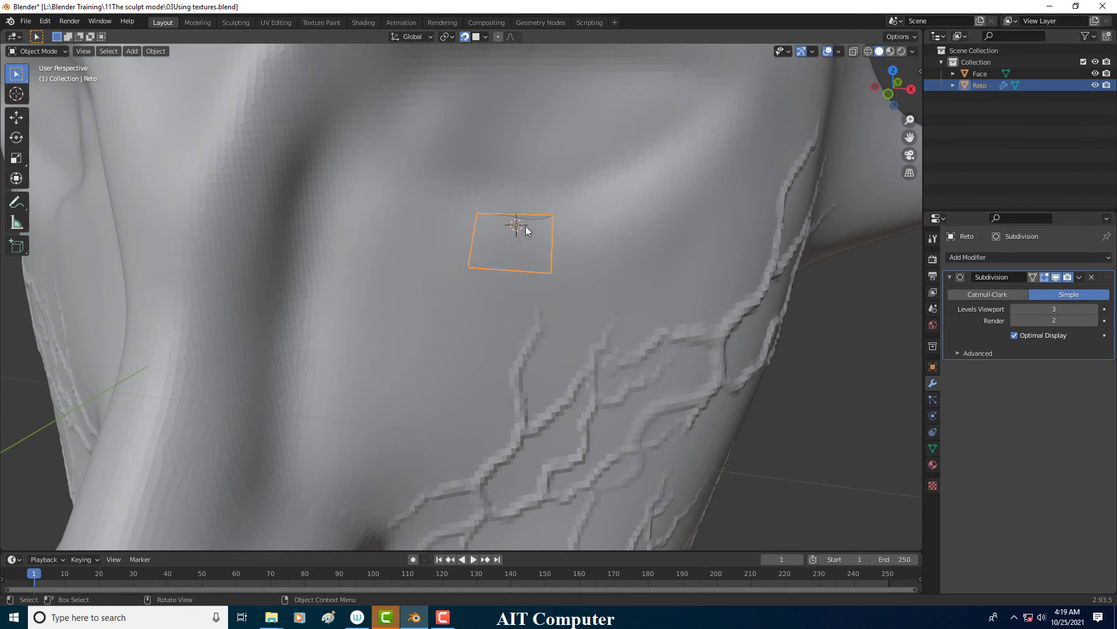
Add a Shrinkwrap modifier to Reto with the Face sculpt as its target
click(964, 257)
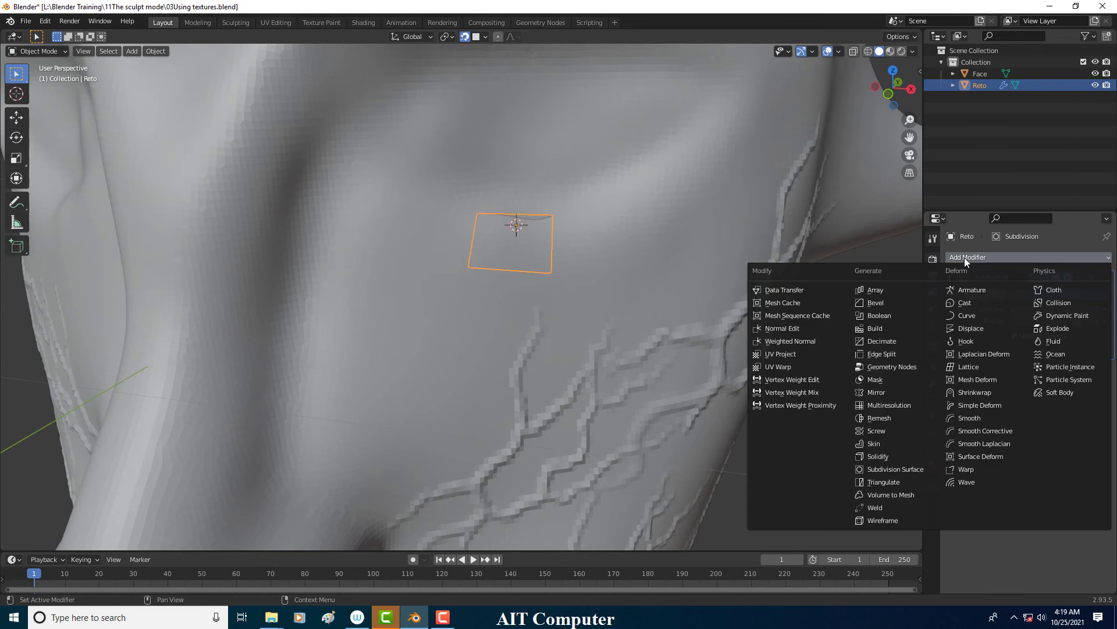
click(971, 396)
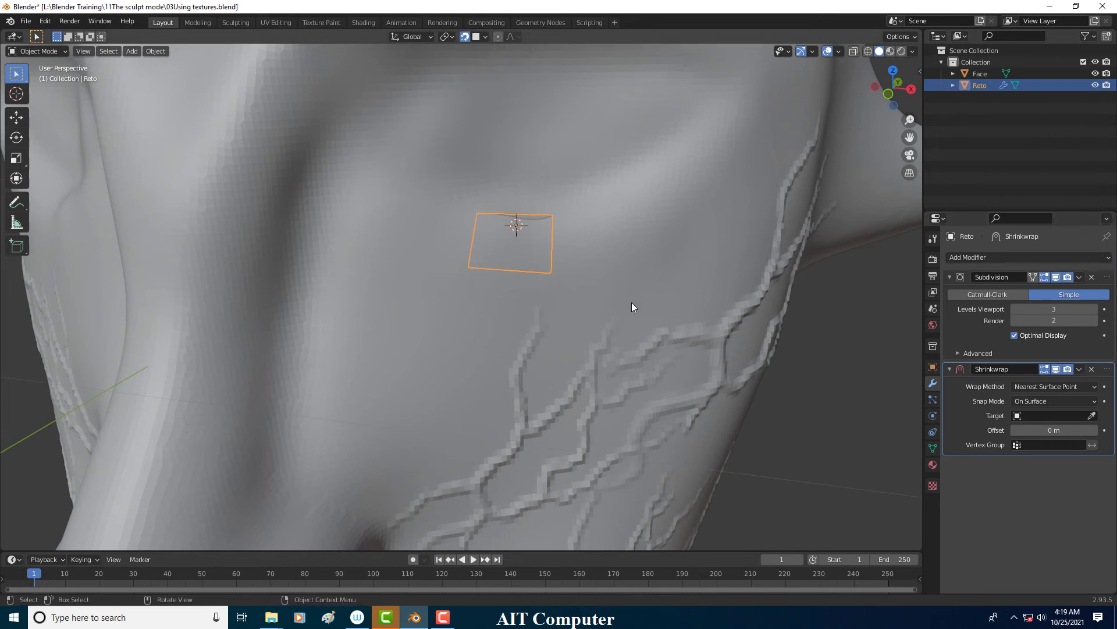
click(1095, 415)
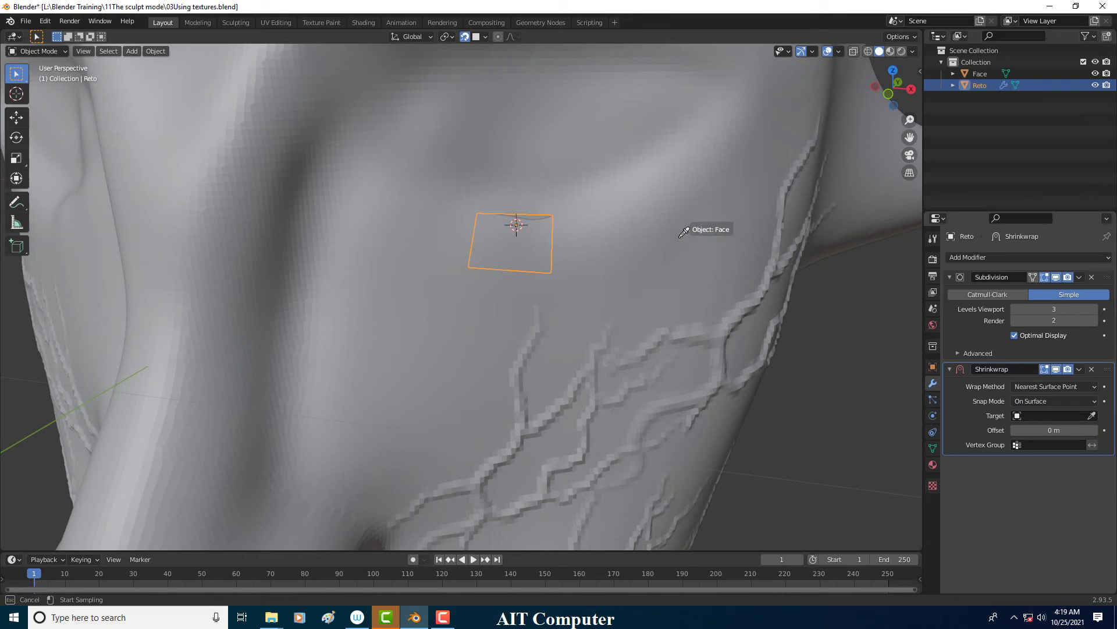
click(643, 241)
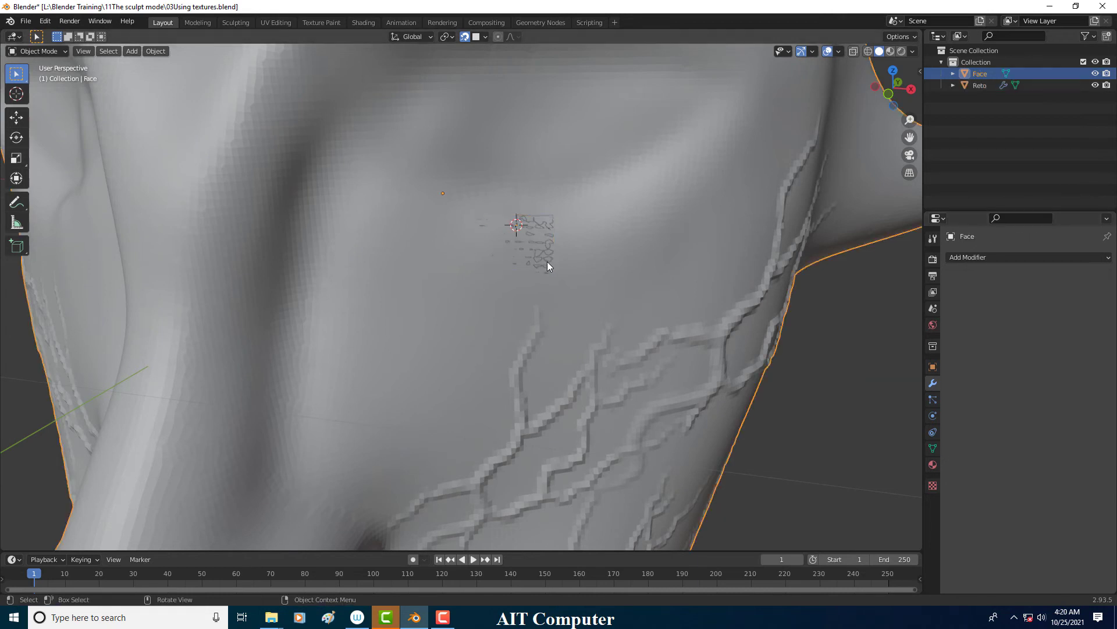
Set the Shrinkwrap snap mode to Above Surface and try different Offset values
click(1046, 402)
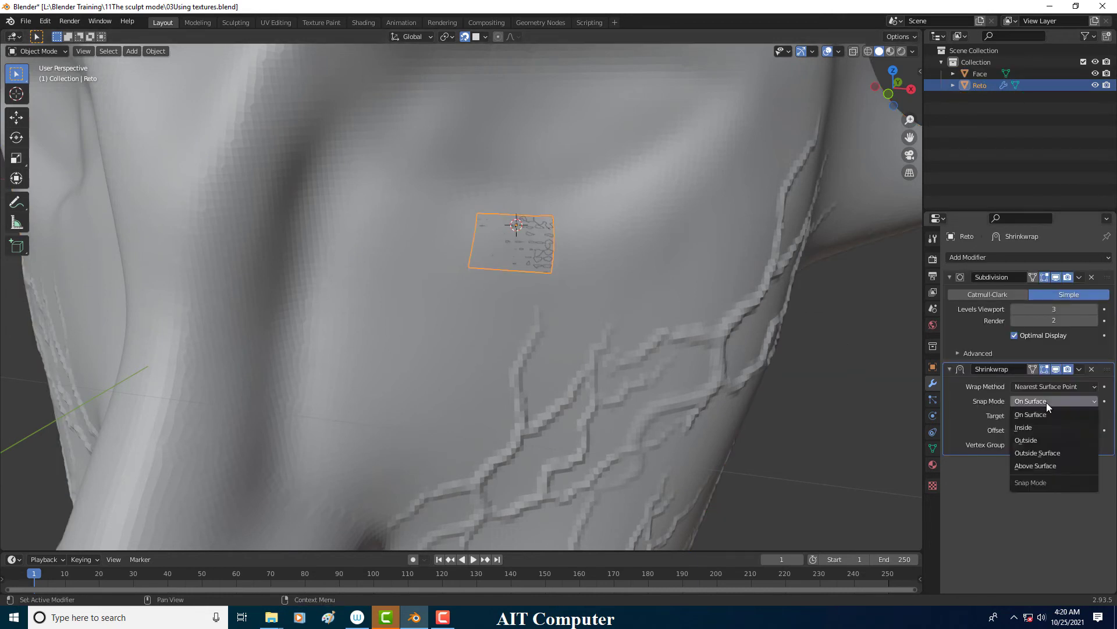
click(1049, 467)
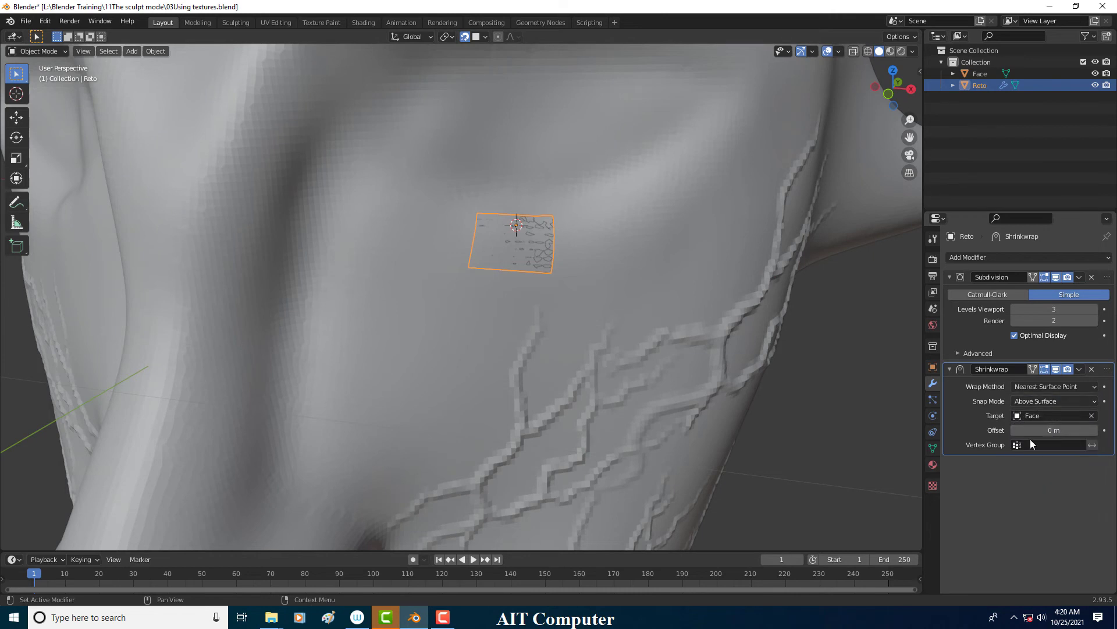
drag(1084, 433, 1100, 432)
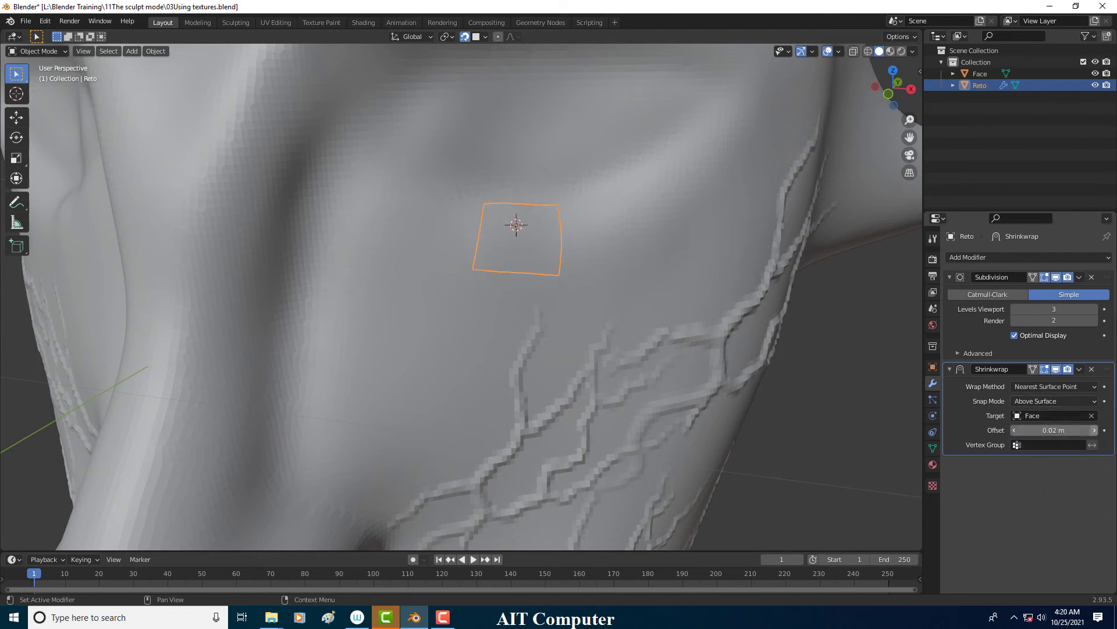
middle_drag(548, 245, 438, 231)
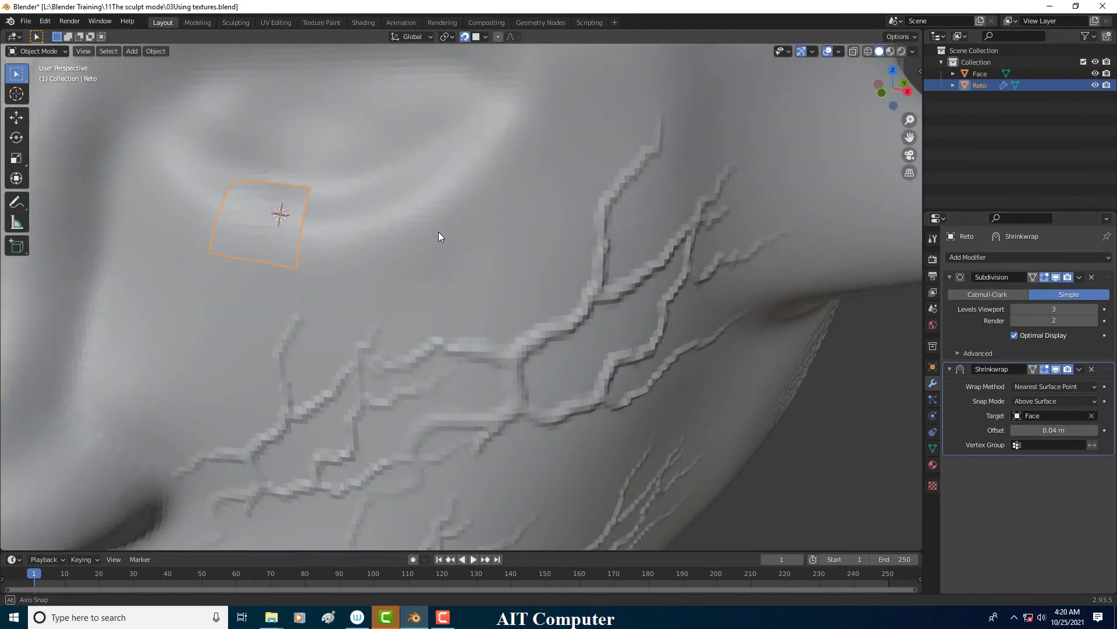
mouse_move(1055, 432)
mouse_down()
mouse_move(1030, 432)
mouse_move(1045, 432)
mouse_up()
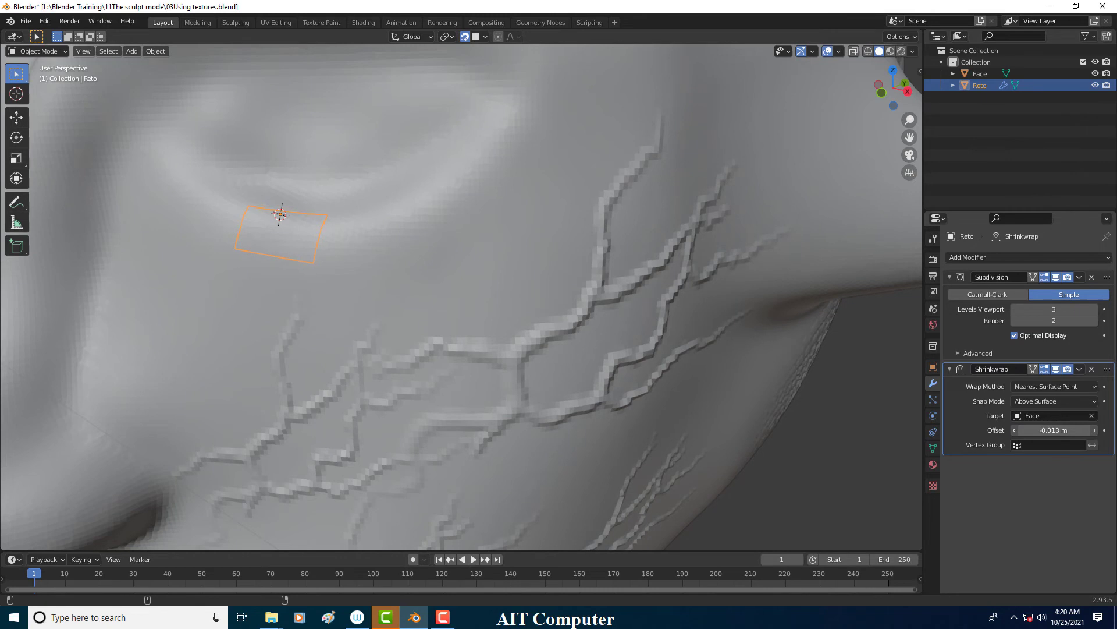
middle_drag(465, 244, 358, 254)
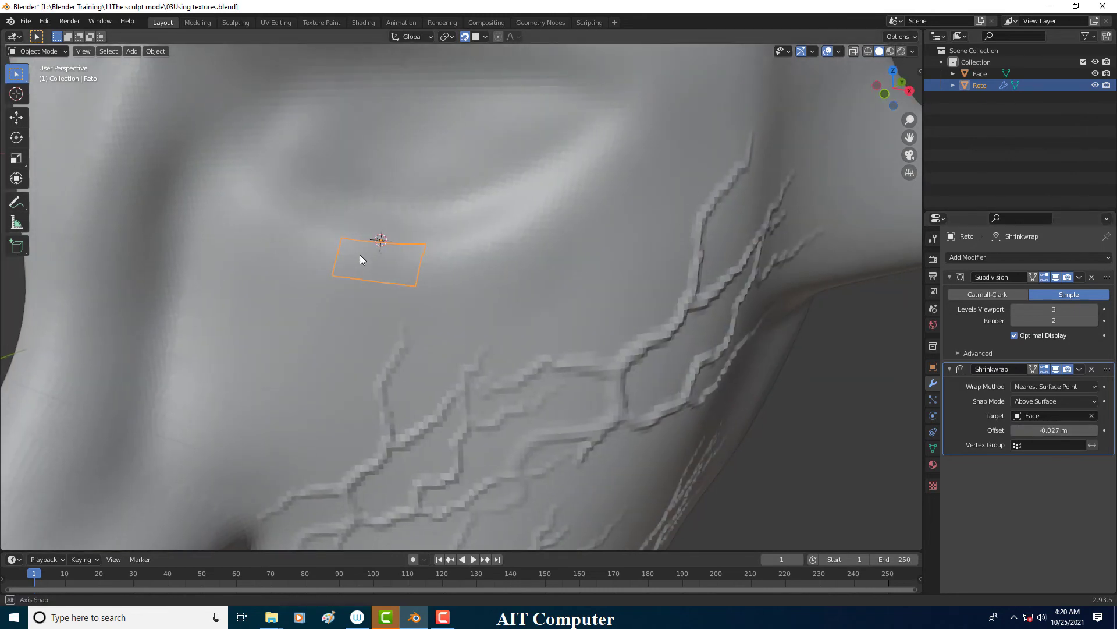
Hide and show Reto to compare it against the Face surface
click(567, 315)
click(405, 272)
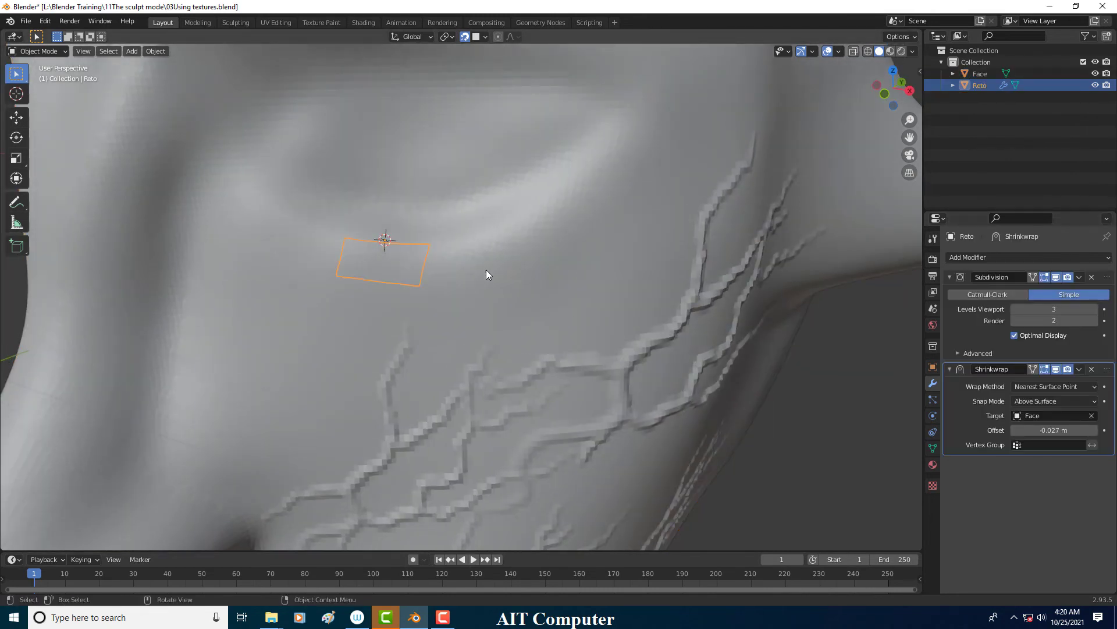
middle_drag(482, 268, 498, 269)
click(1096, 86)
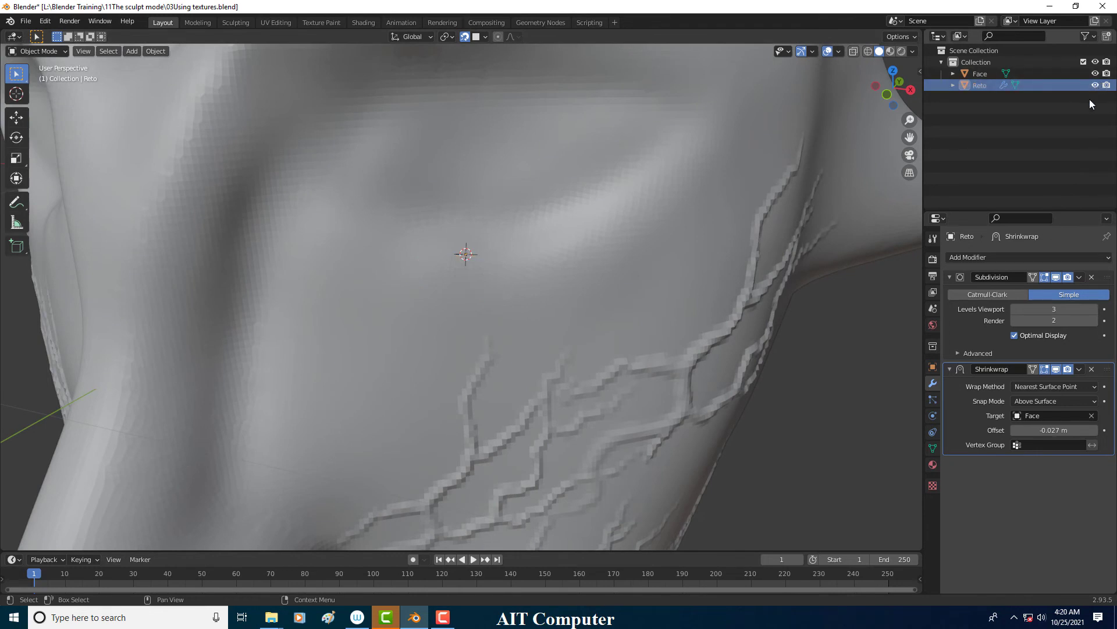
click(1095, 85)
Set the Shrinkwrap offset to 0, then raise it to 0.01 m
click(1042, 430)
text(0)
key(Return)
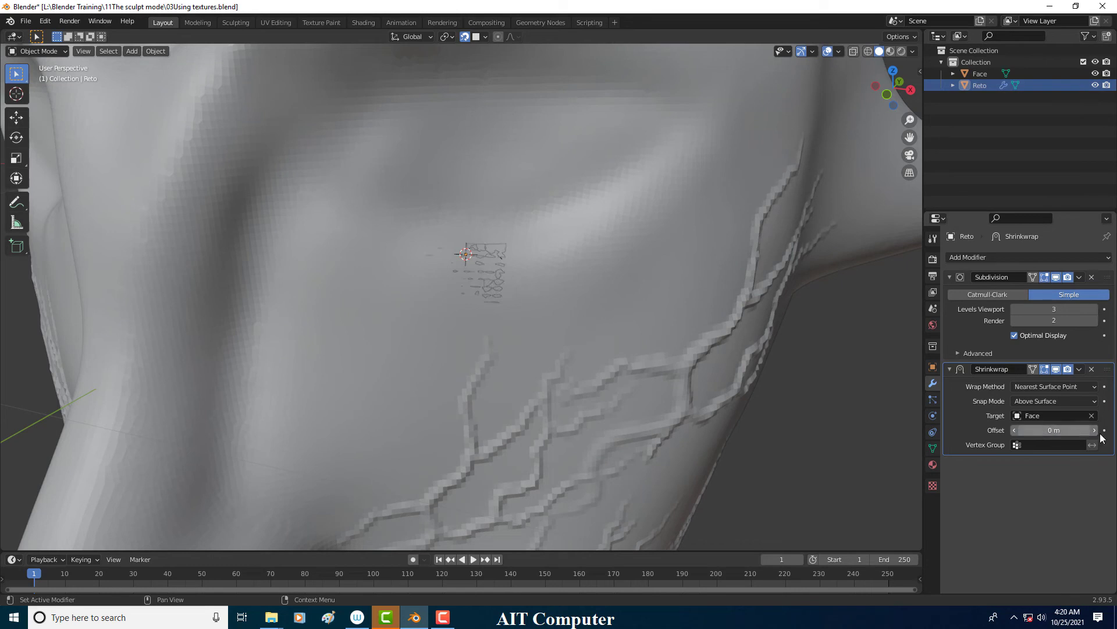
click(1094, 430)
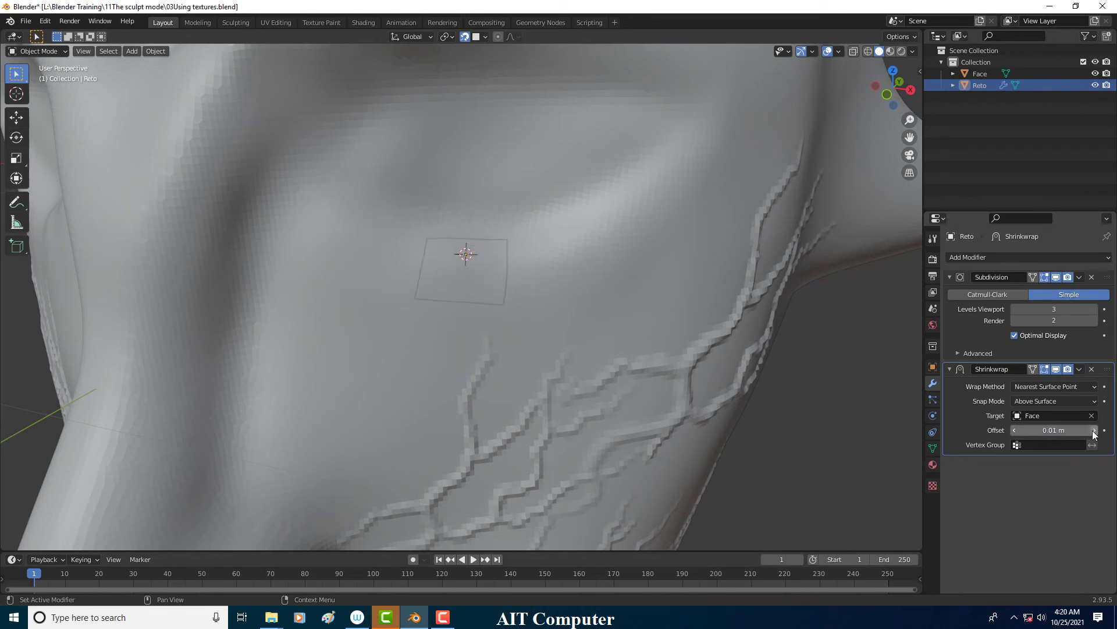
click(451, 269)
mouse_move(450, 268)
middle_down()
mouse_move(492, 255)
mouse_move(442, 253)
middle_up()
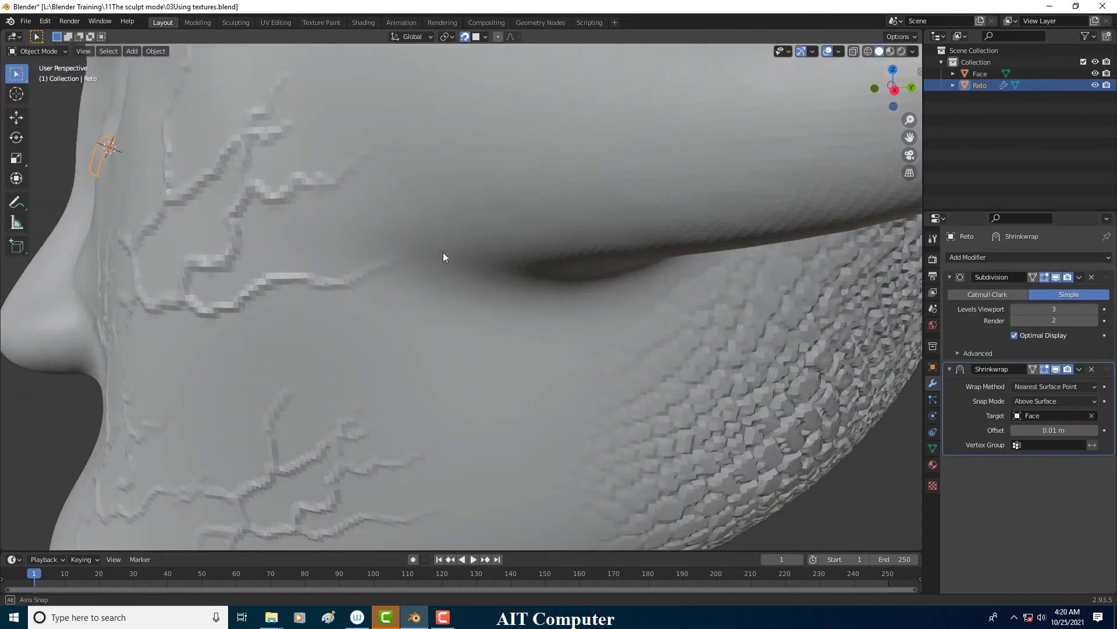
Reduce the Shrinkwrap offset to 0.001 m and frame Reto near the eye
click(1037, 429)
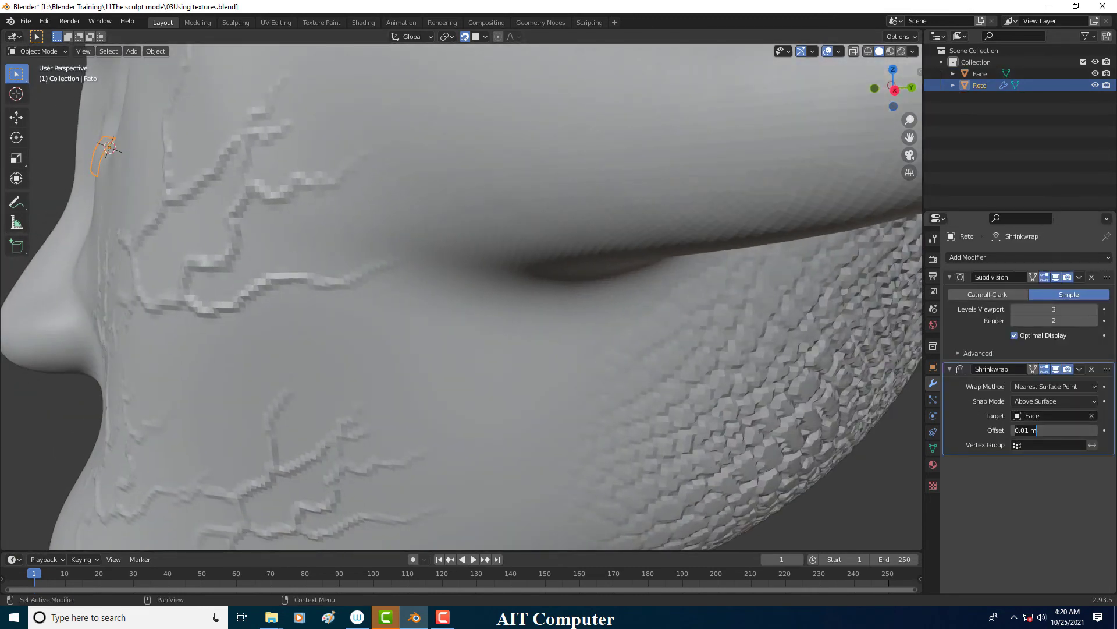
key(BackSpace)
key(BackSpace)
key(BackSpace)
key(Return)
key(KP_Decimal)
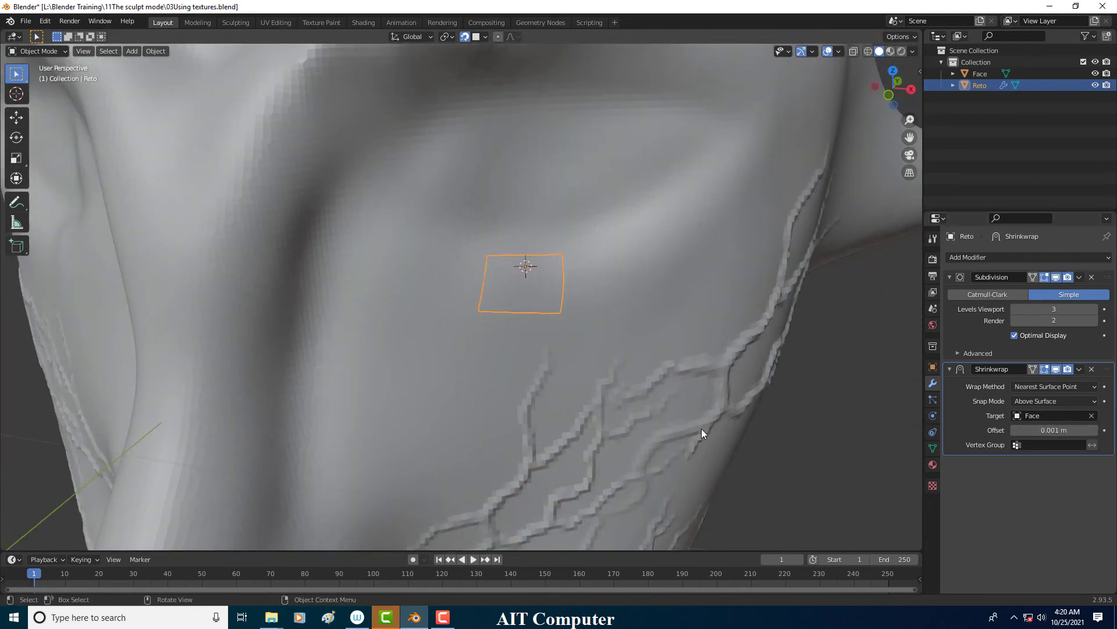
click(548, 250)
click(563, 275)
middle_drag(582, 276, 561, 246)
shift+middle_drag(463, 191, 469, 221)
click(427, 207)
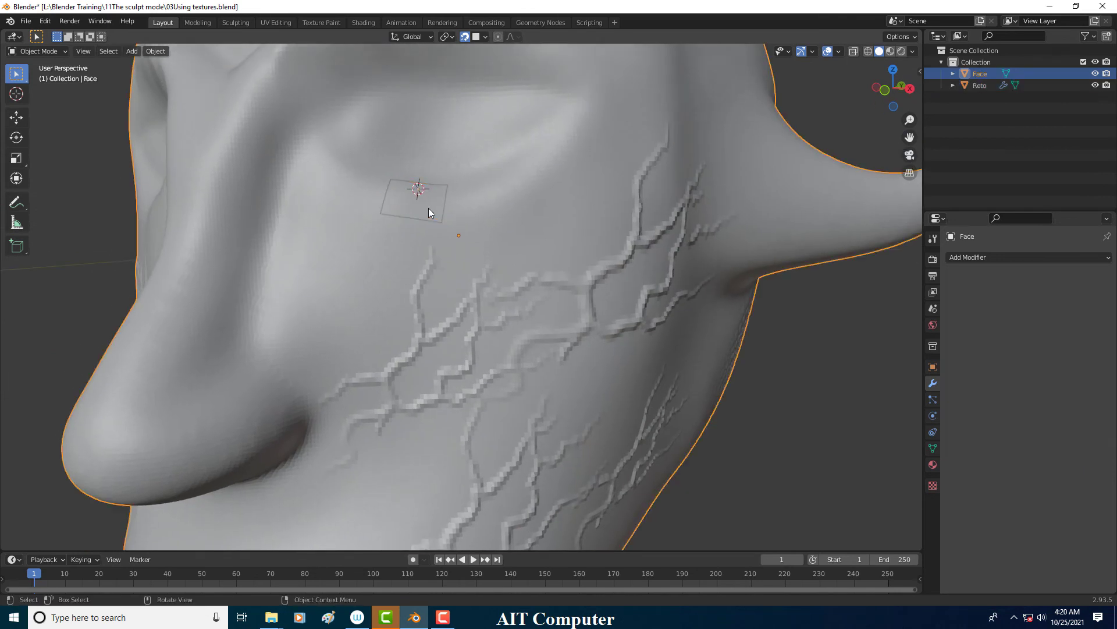
In Edit Mode, extrude Reto's right edge into a new face rotated to follow the eye
key(Tab)
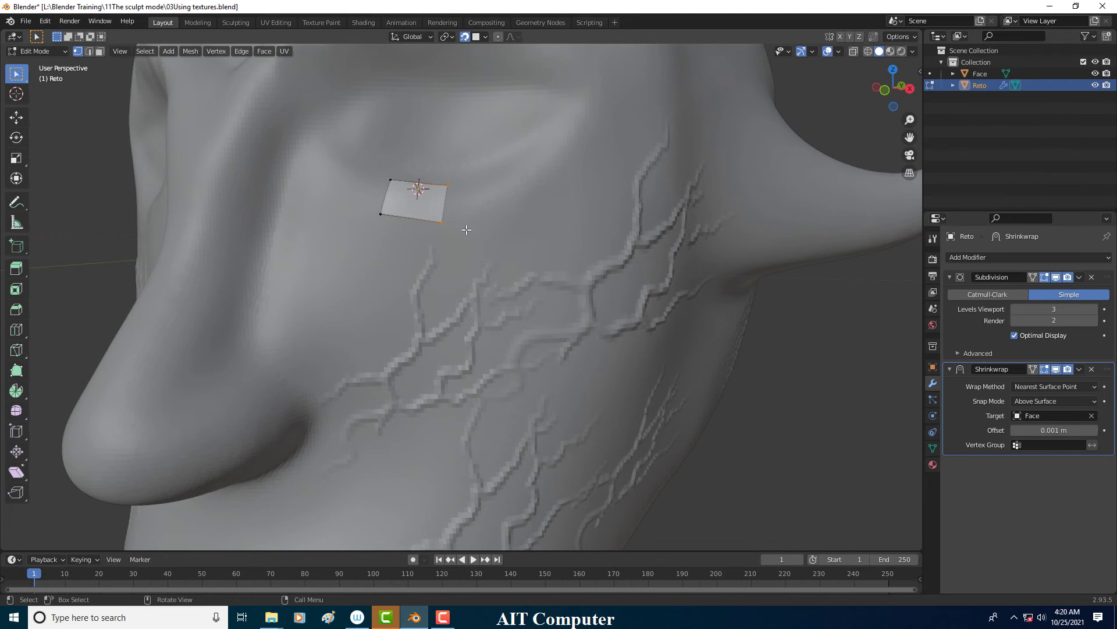
key(e)
click(497, 177)
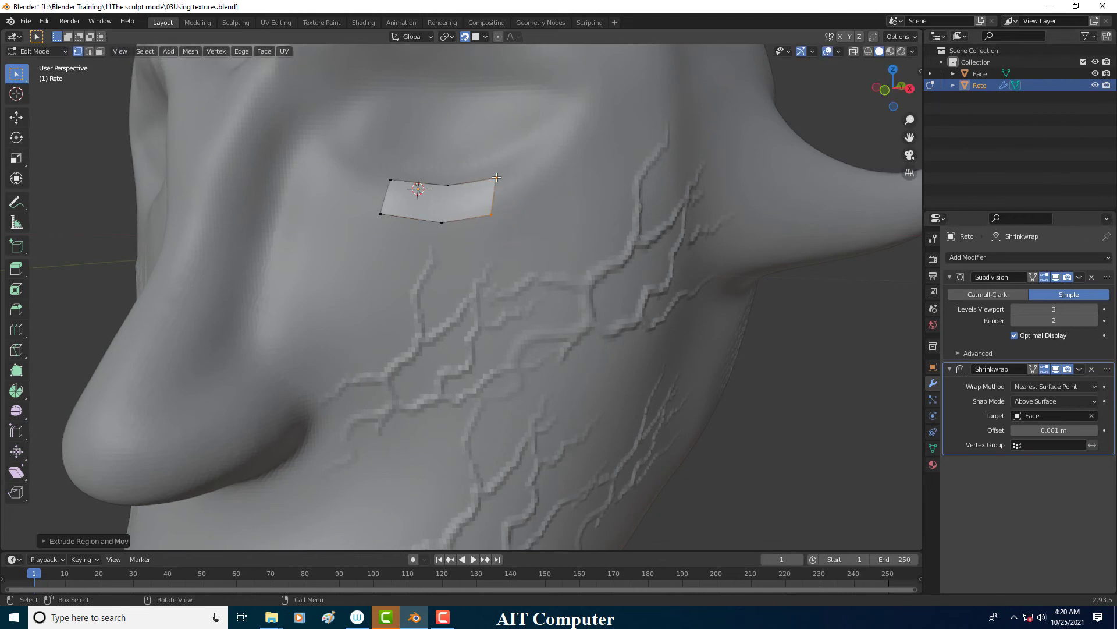
key(r)
click(536, 174)
middle_drag(536, 174, 506, 204)
Extrude more segments past the eye's outer corner and upward, adjusting the top edge
key(e)
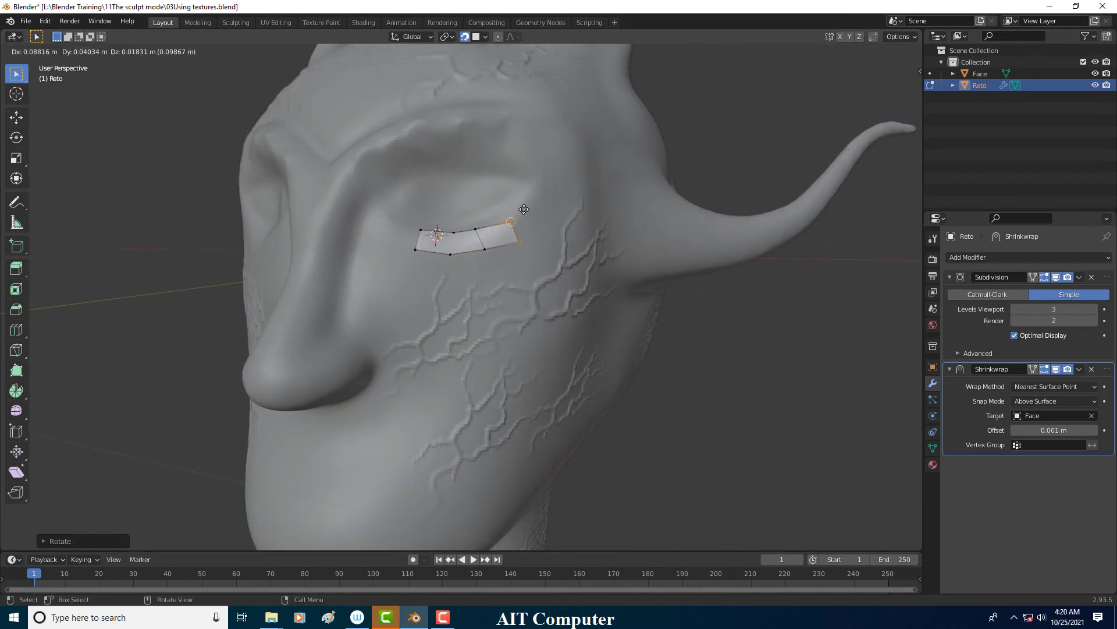
click(506, 207)
key(e)
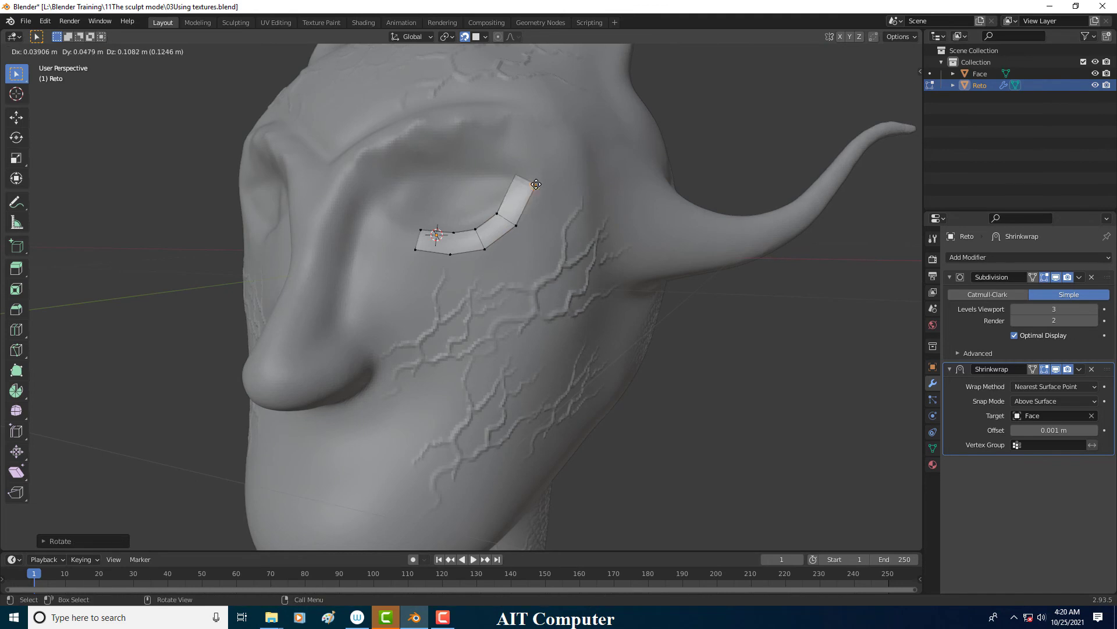
click(541, 192)
key(e)
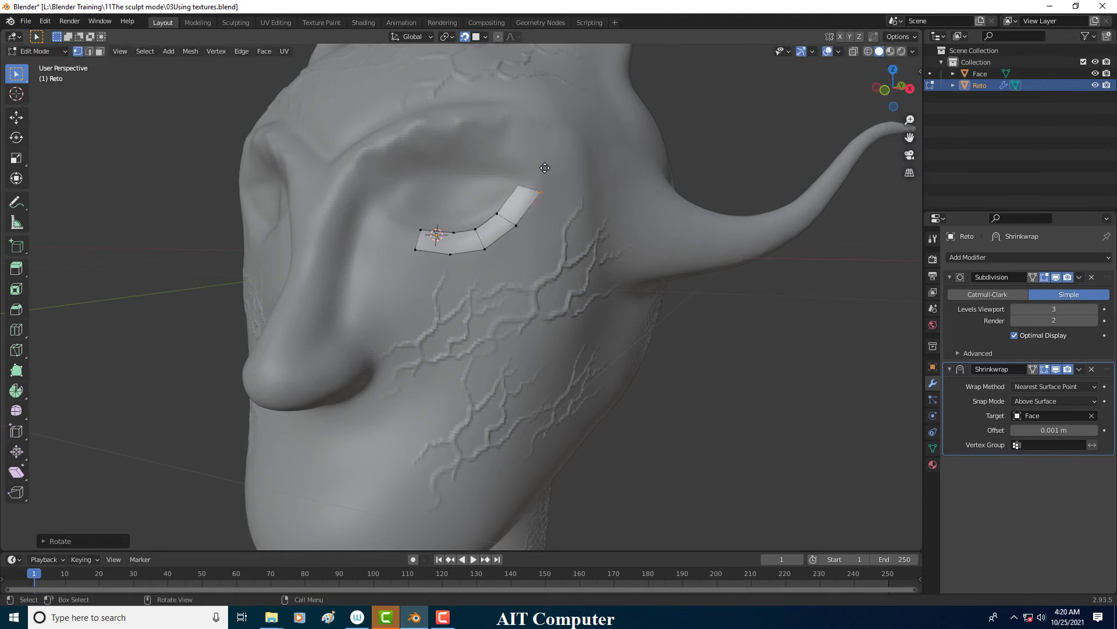
click(542, 157)
key(g)
click(539, 159)
key(g)
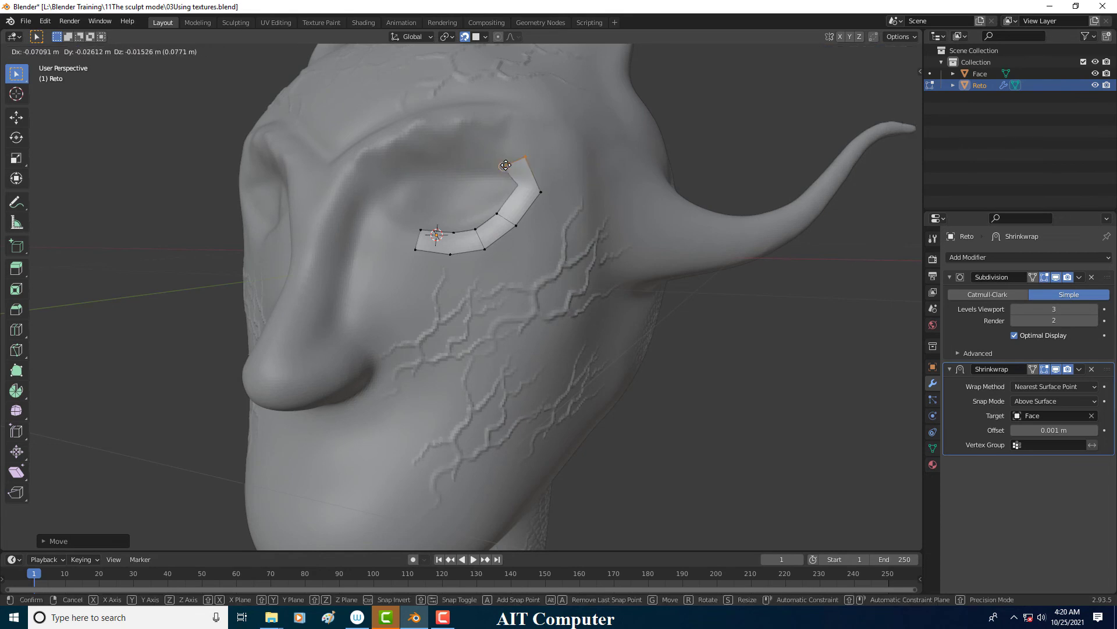
click(539, 170)
Reposition the top edge and its other vertex along the brow
key(g)
click(518, 169)
key(g)
click(514, 190)
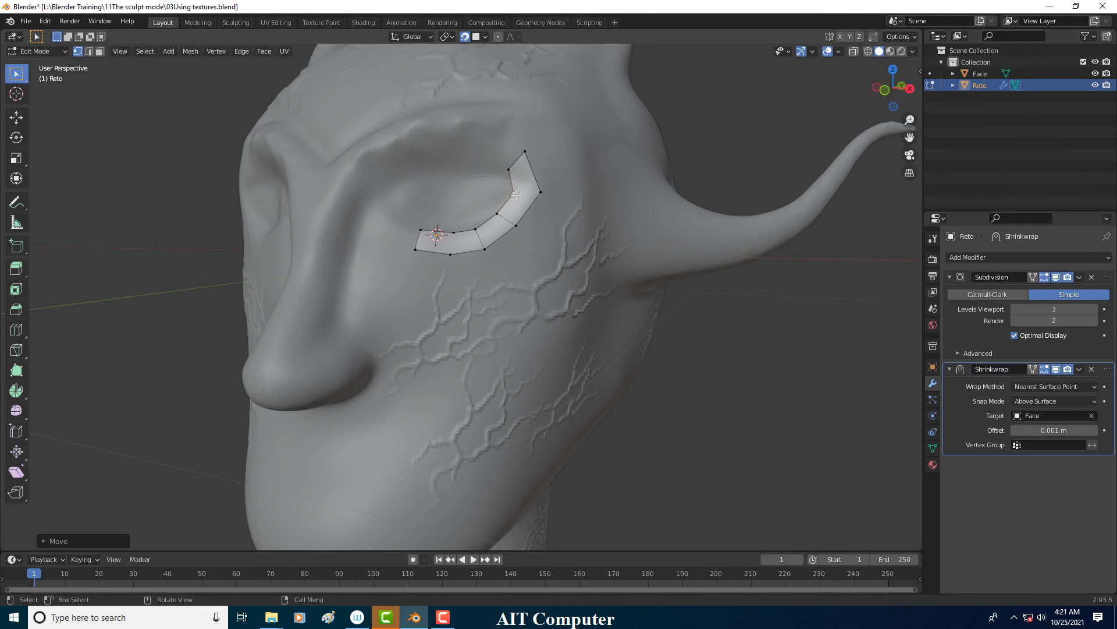
key(g)
click(540, 194)
click(503, 152)
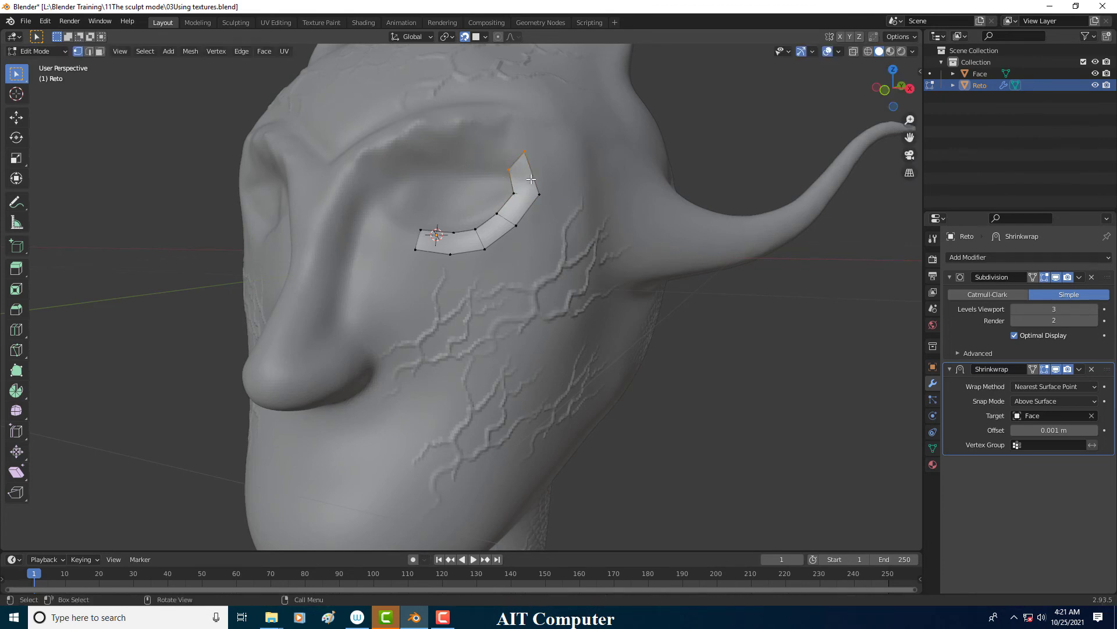
key(g)
click(524, 182)
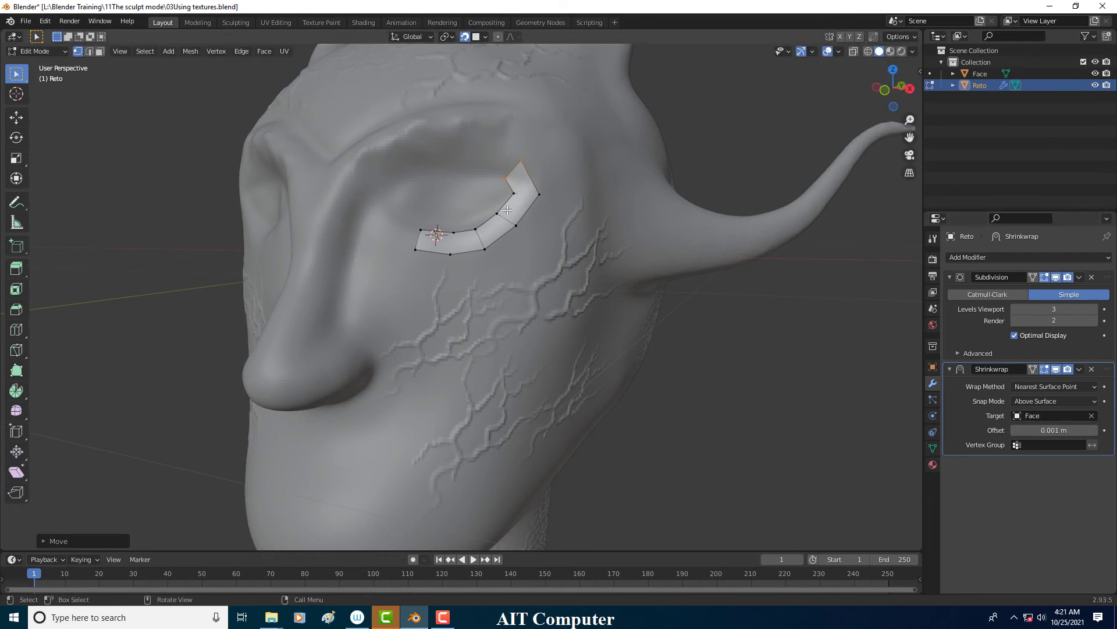
Extrude a face above the eye toward the upper-left and fit it to the socket
key(e)
click(466, 172)
key(g)
click(482, 188)
key(g)
click(481, 157)
click(472, 154)
key(g)
click(463, 153)
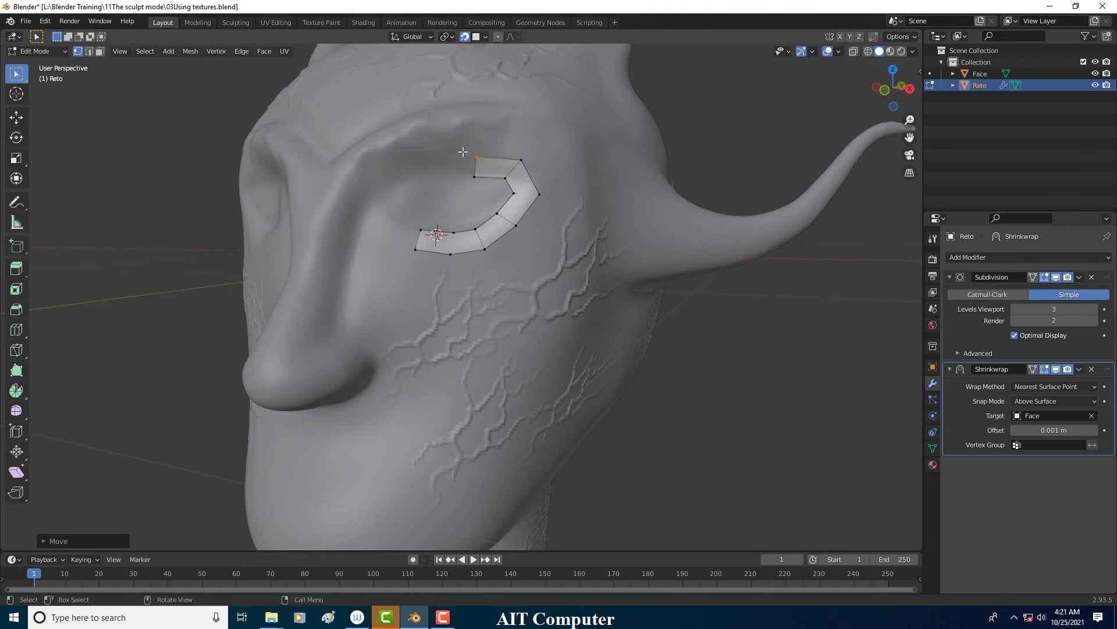
middle_drag(463, 154, 526, 242)
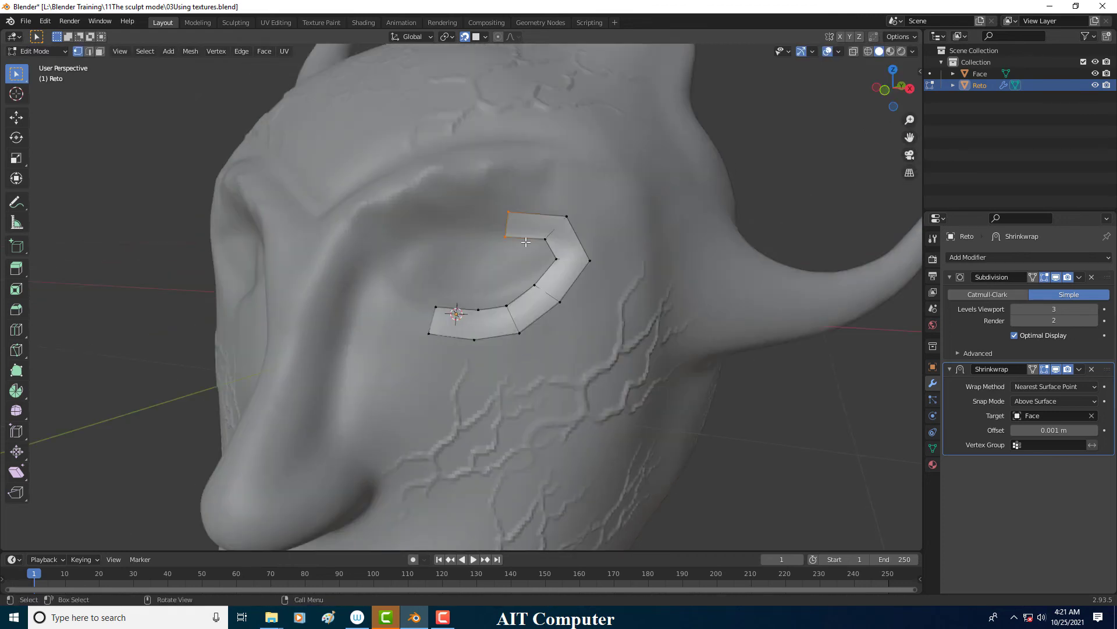
Extrude the strip left along the brow and place its corner vertex
key(e)
click(498, 230)
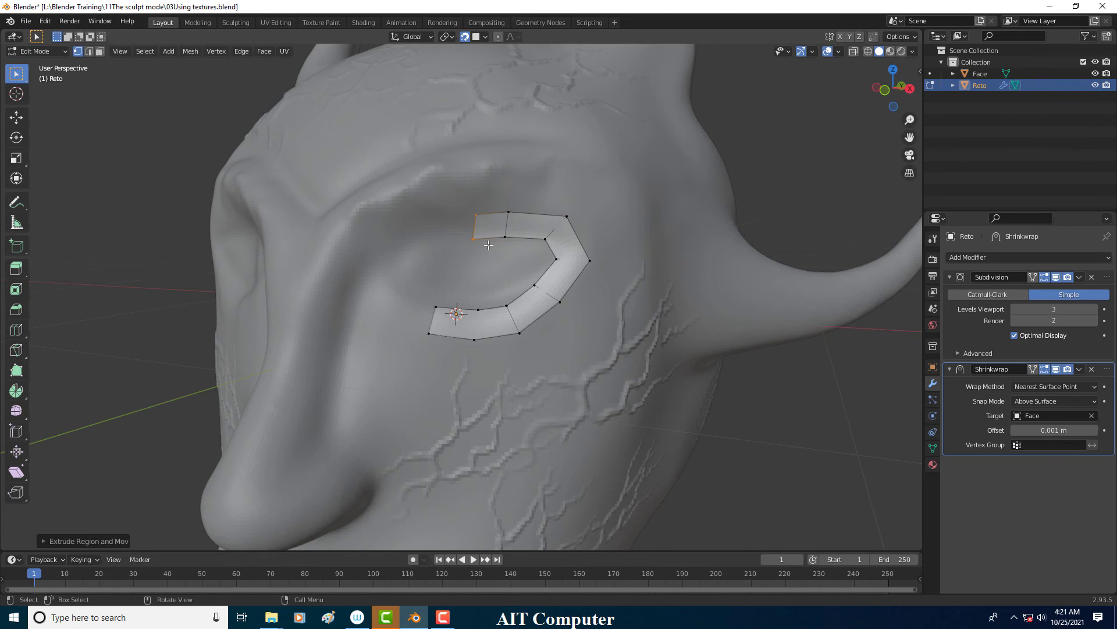
click(475, 215)
key(g)
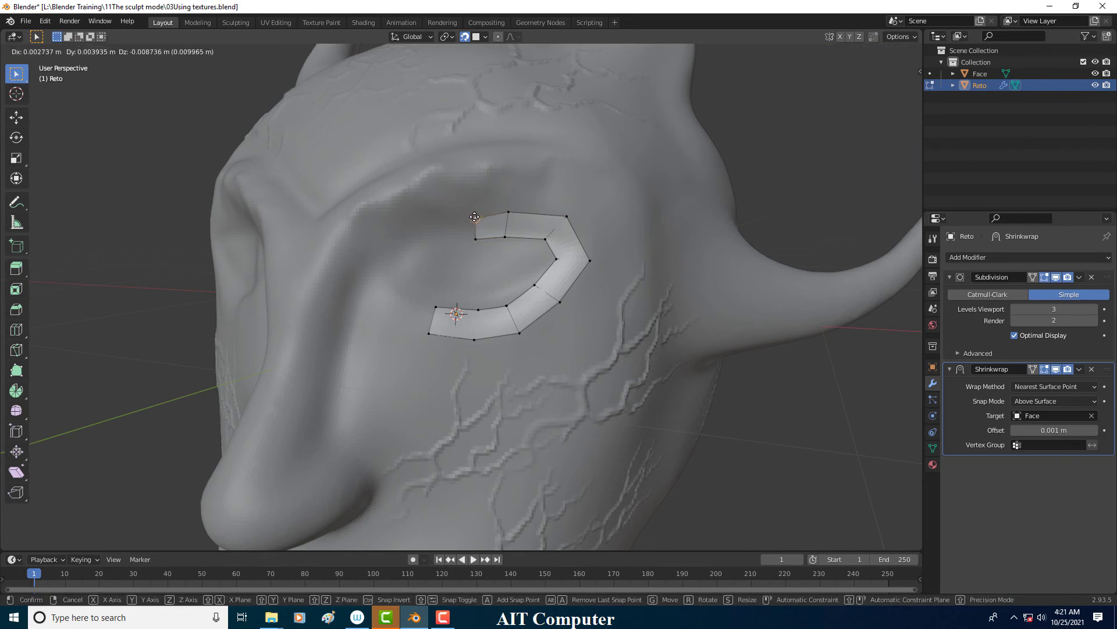
click(475, 217)
drag(447, 202, 465, 232)
Extrude faces past the eye's inner corner and down below the eye
key(e)
click(424, 253)
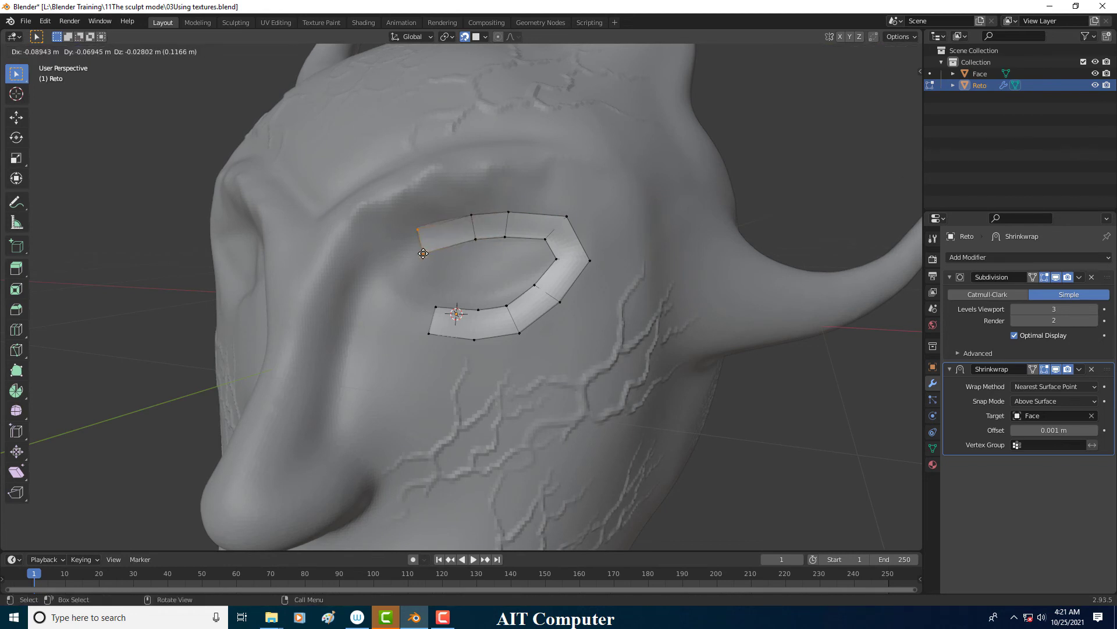
key(r)
click(425, 256)
key(e)
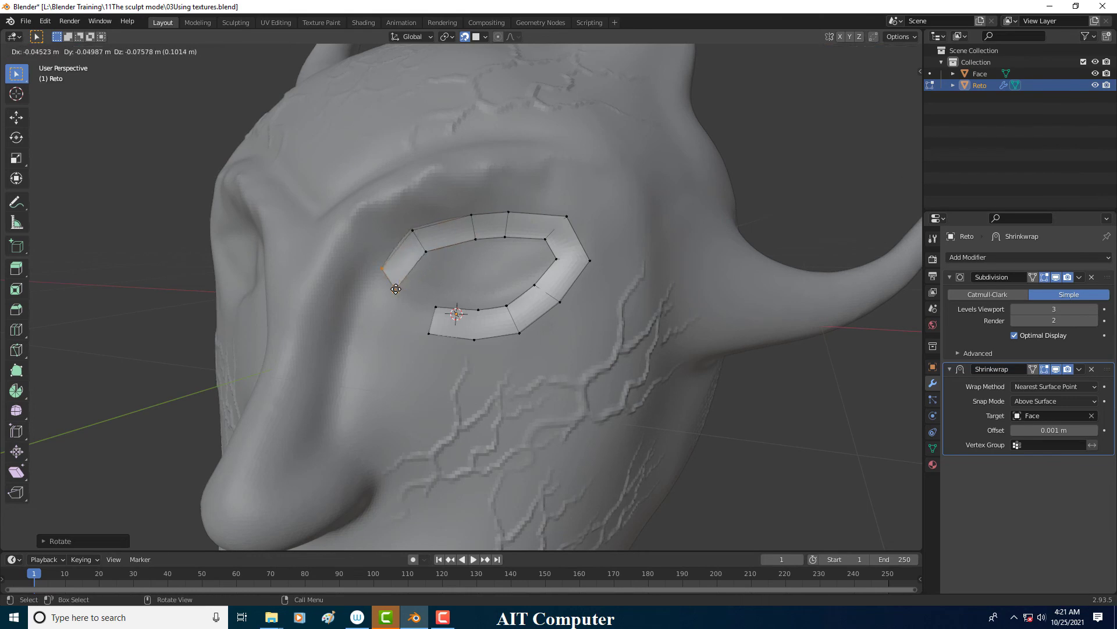
click(395, 285)
key(e)
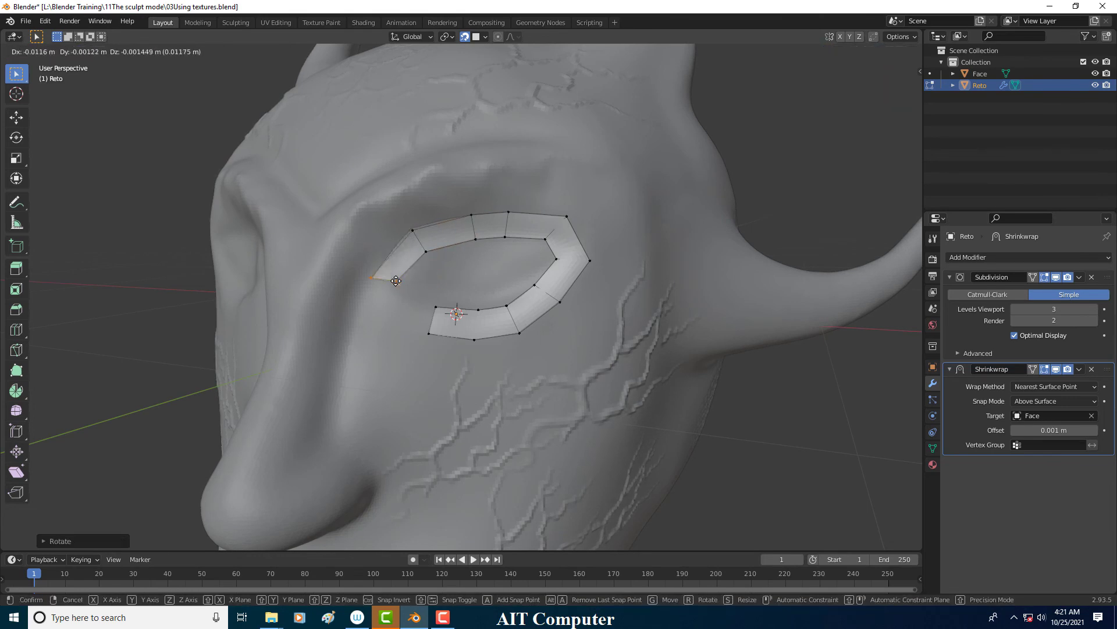
click(375, 281)
key(e)
click(411, 310)
key(e)
click(427, 261)
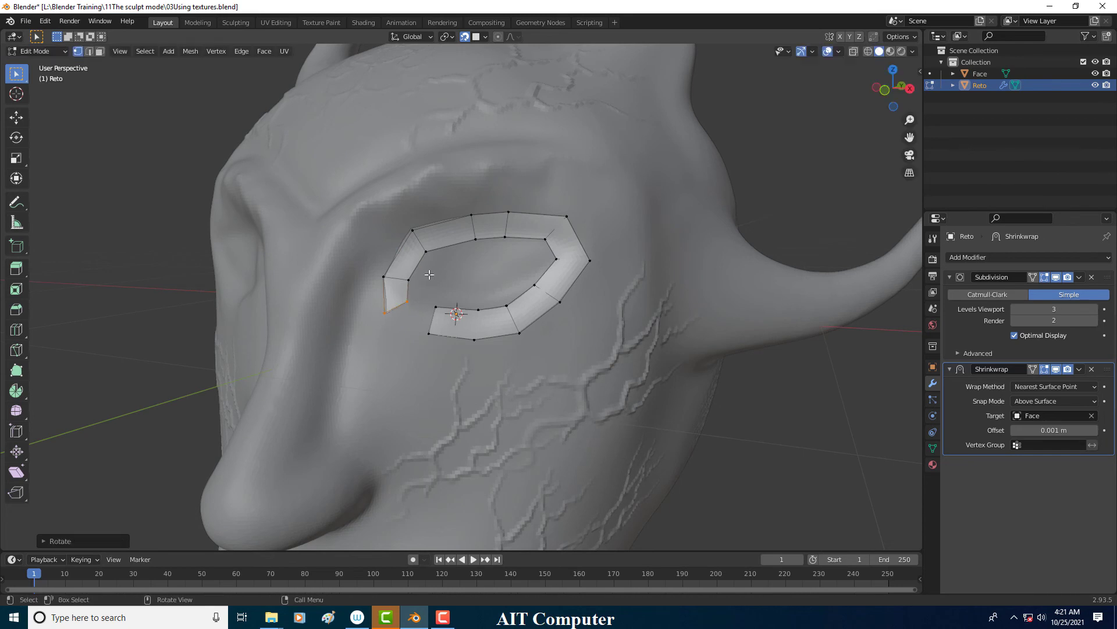
Fill the last gap to close the ring and nudge its lower-left and top-left vertices
shift+click(427, 330)
key(f)
key(g)
click(405, 322)
key(g)
click(393, 314)
click(413, 231)
key(g)
click(416, 227)
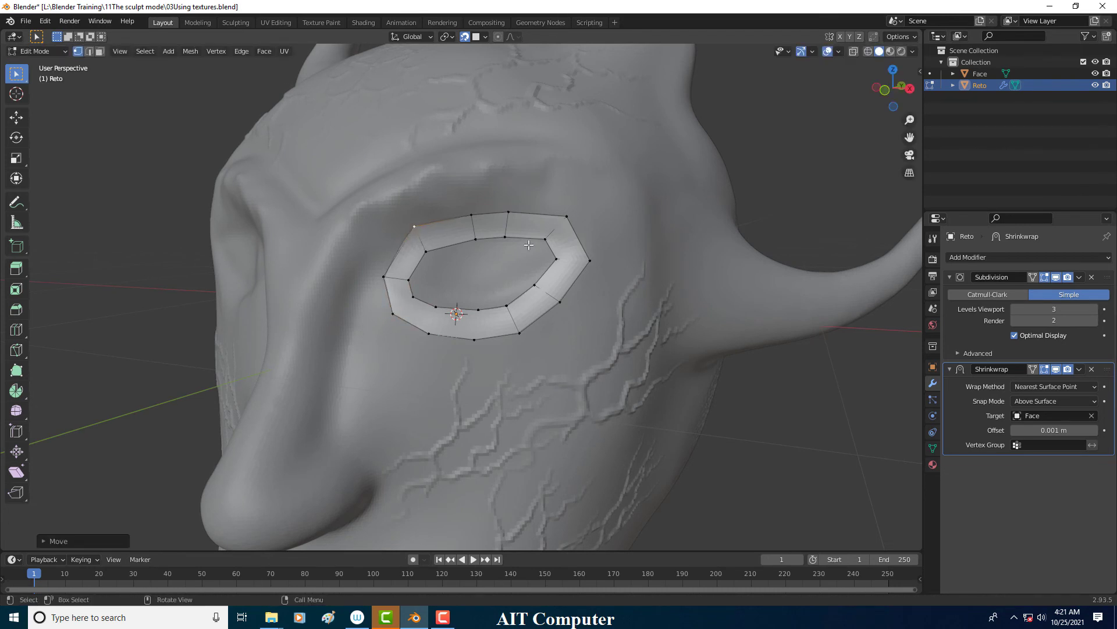
click(566, 216)
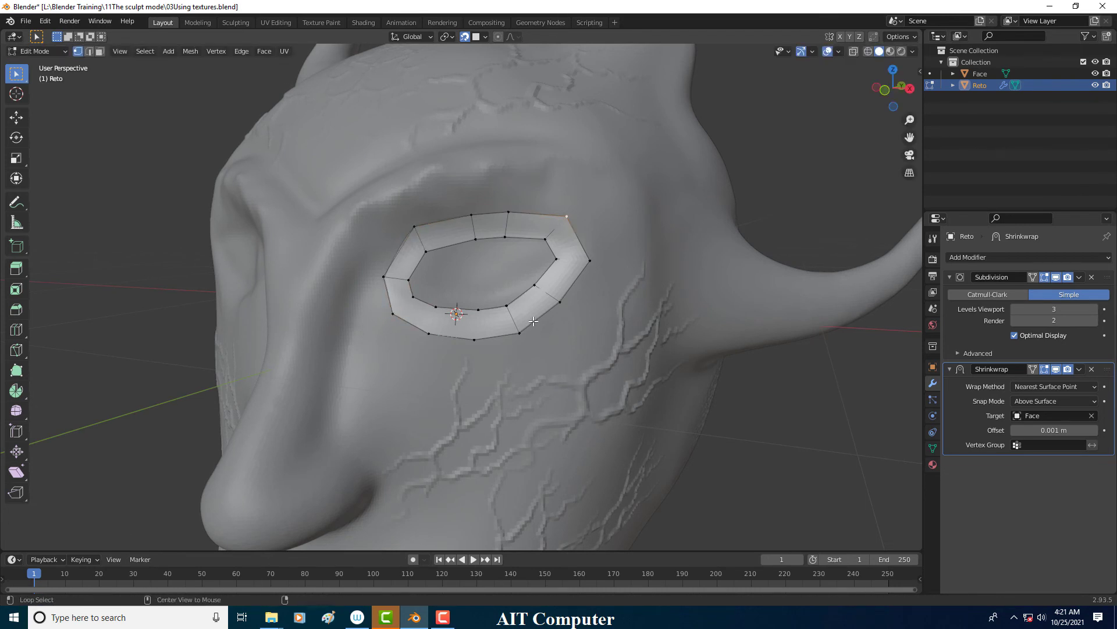
Add a Mirror modifier to Reto using the Face object as mirror object
scroll(533, 317, down, 3)
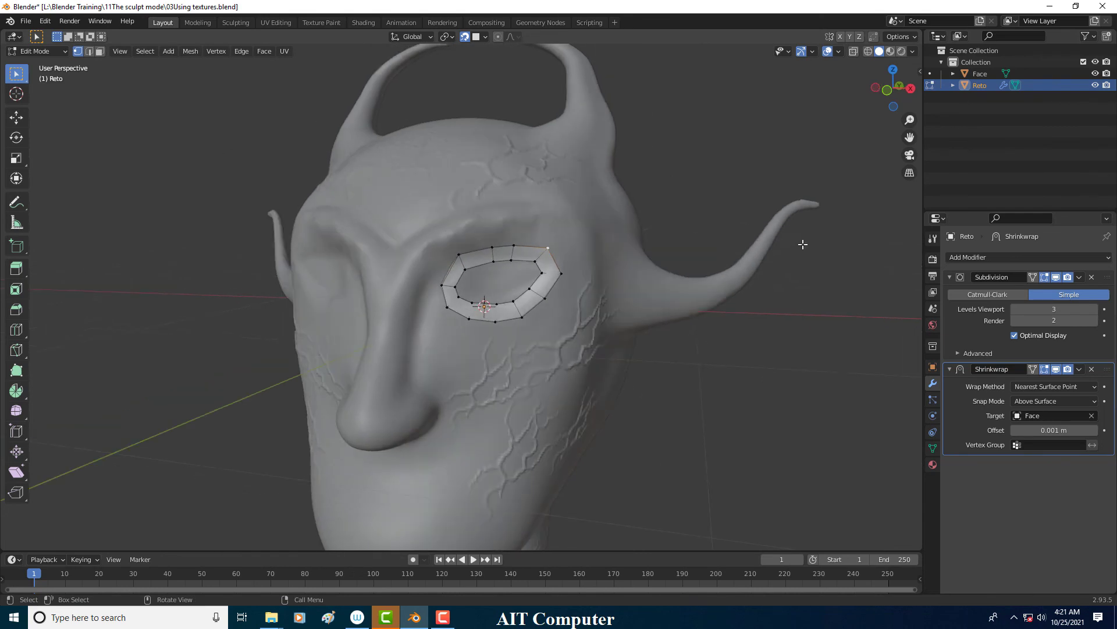
click(1055, 258)
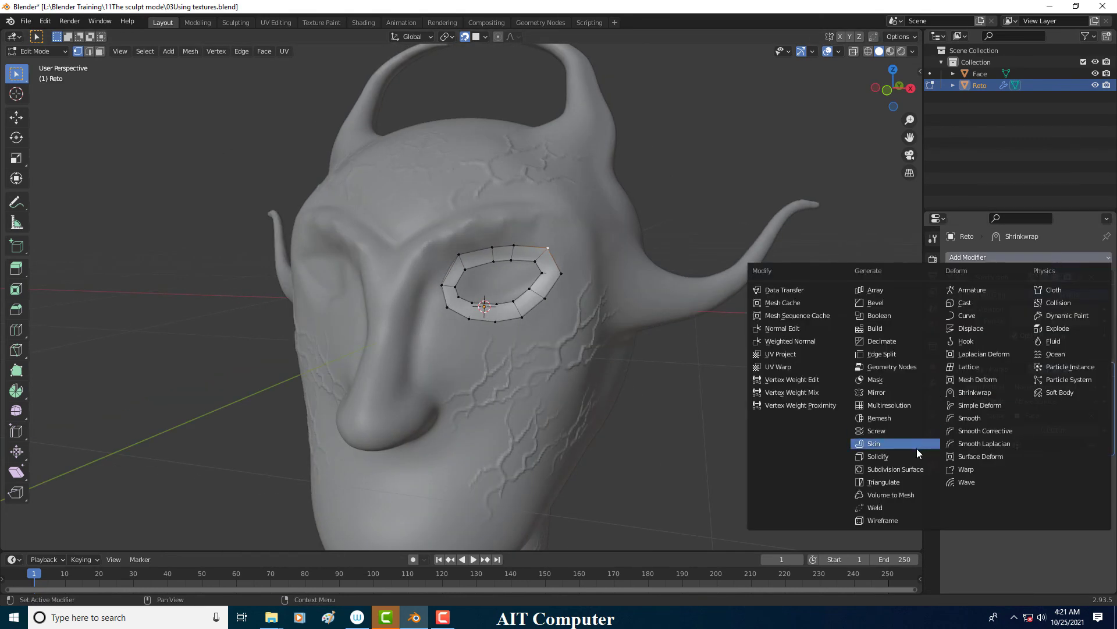
click(909, 394)
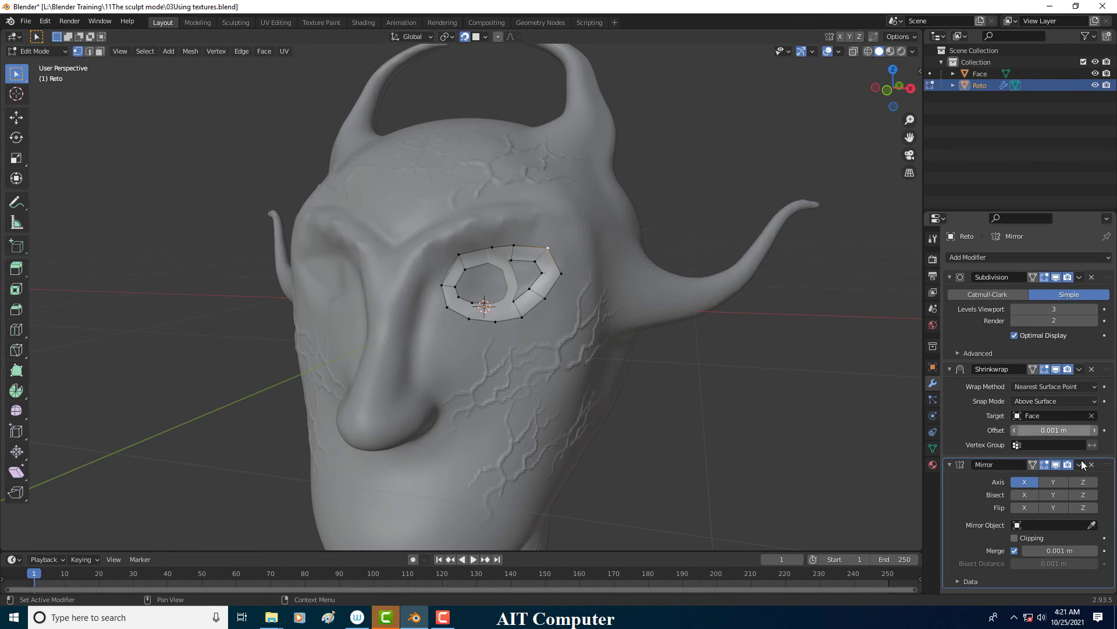
click(1092, 525)
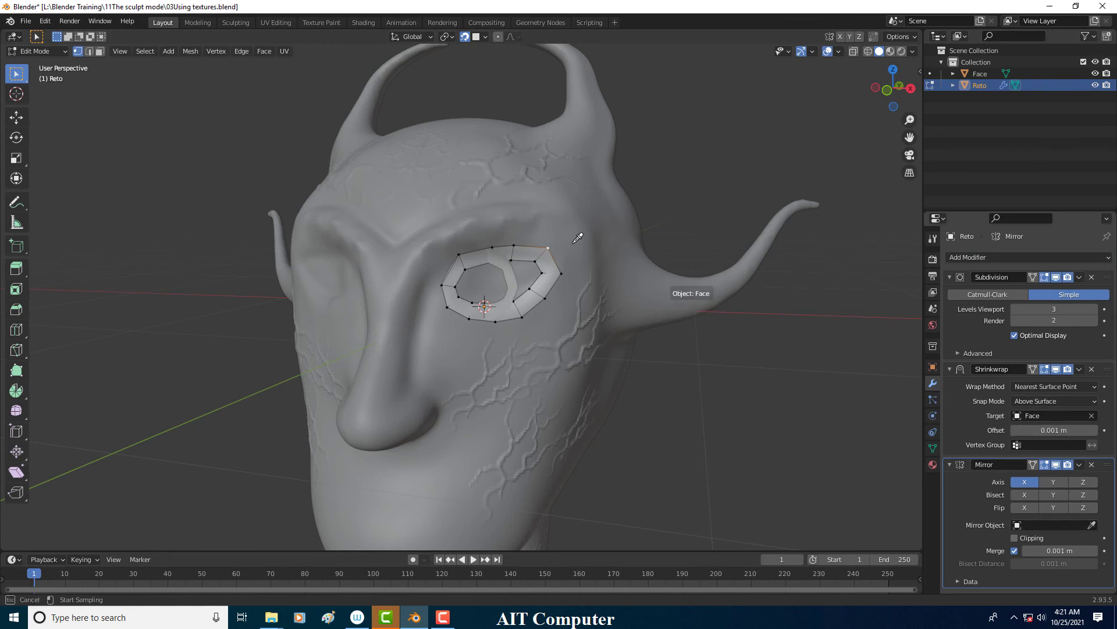
click(547, 201)
mouse_move(529, 268)
middle_down()
mouse_move(580, 256)
mouse_move(540, 263)
middle_up()
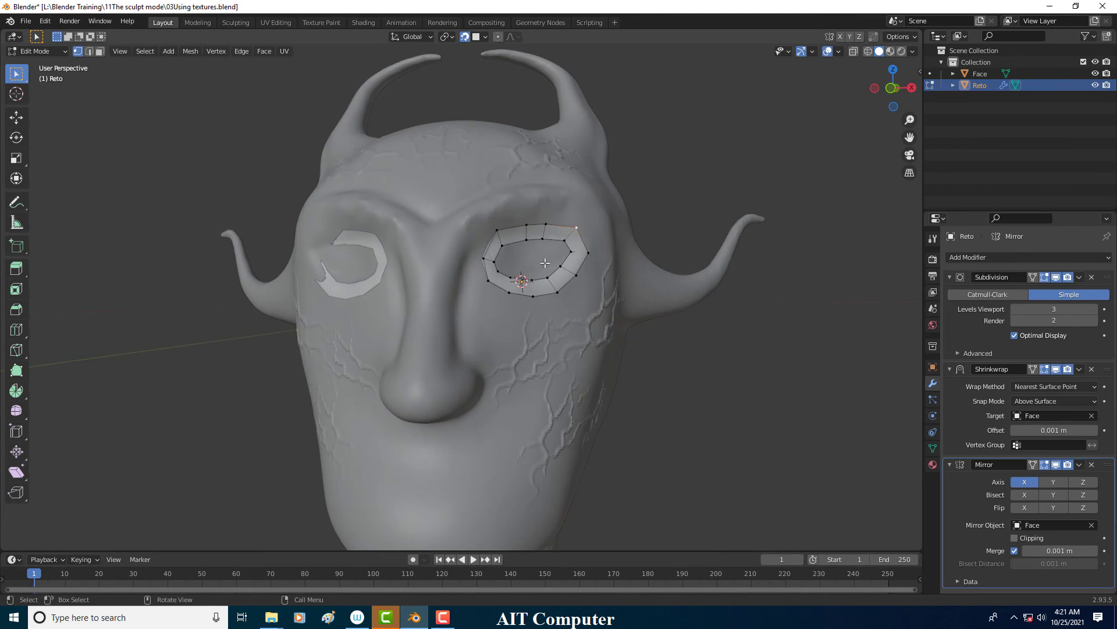
scroll(540, 264, up, 2)
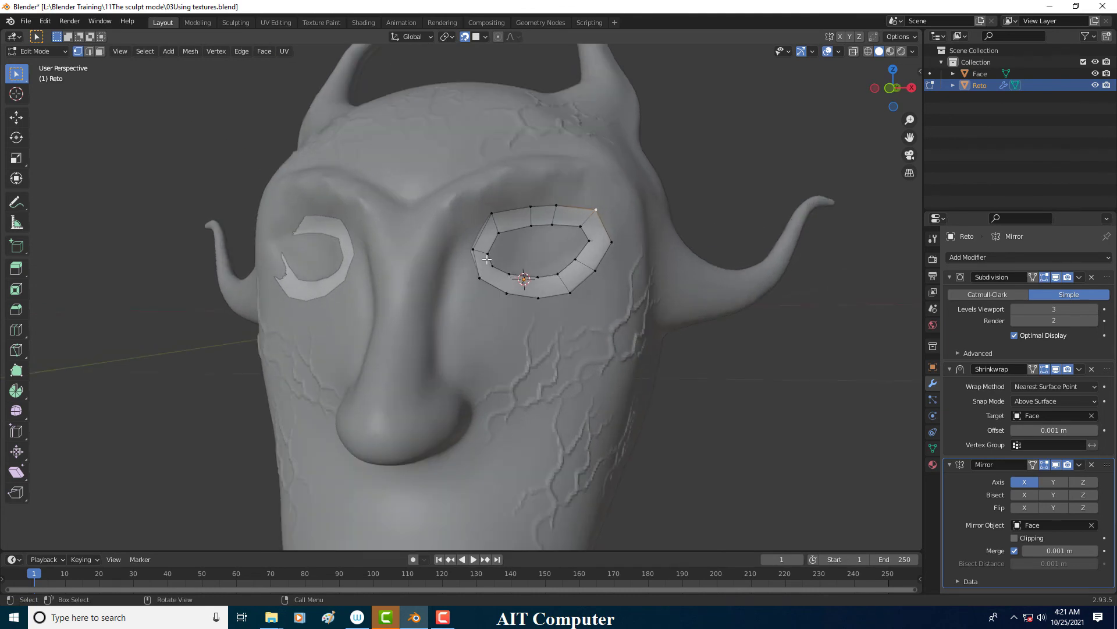
Extrude the eye ring's outer loop and scale it outward into a second ring
click(473, 249)
key(g)
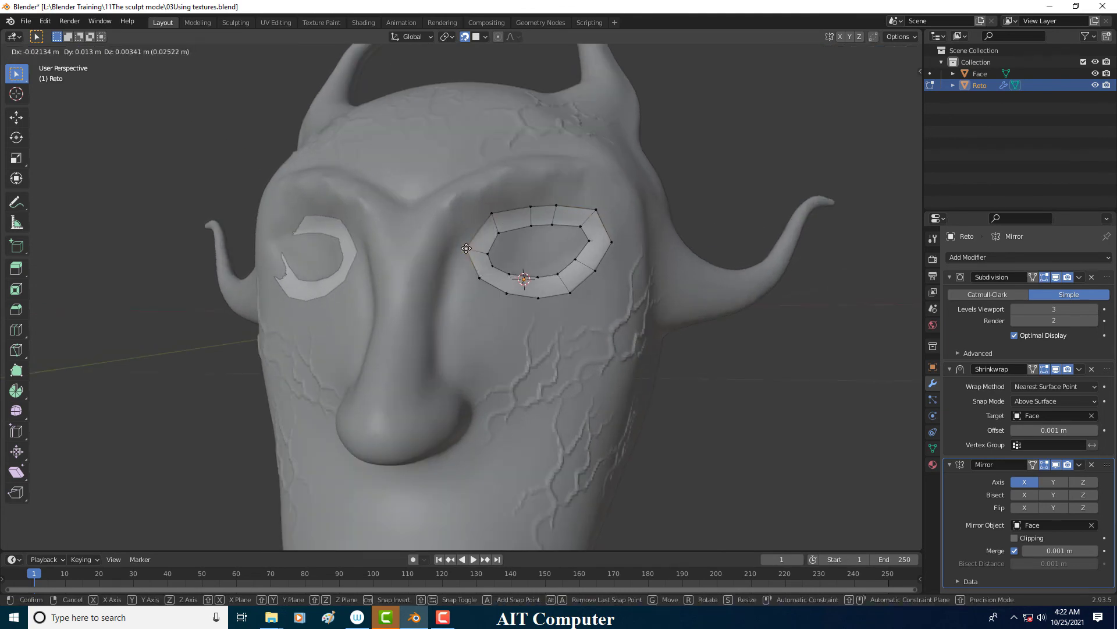
click(470, 248)
middle_drag(469, 248, 556, 284)
alt+click(555, 284)
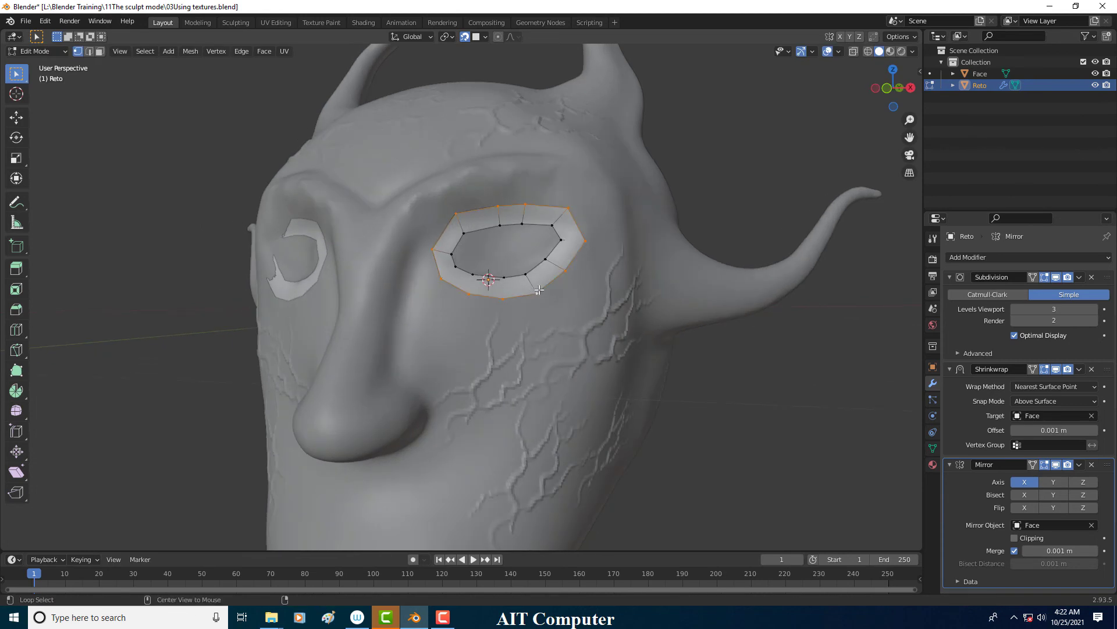
key(e)
right_click(564, 285)
key(s)
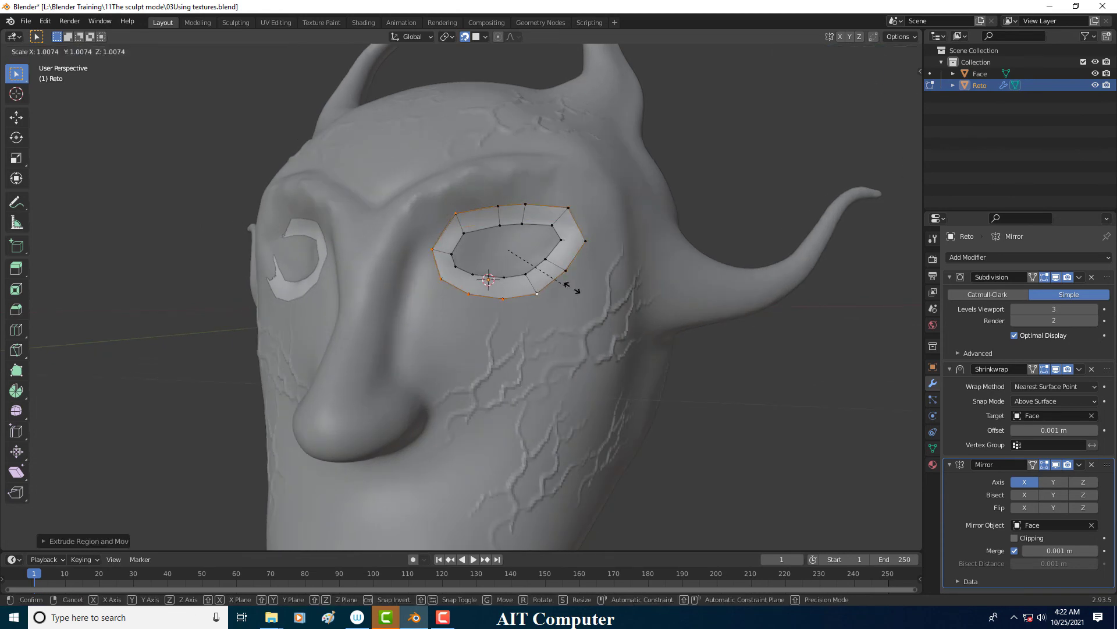
click(585, 291)
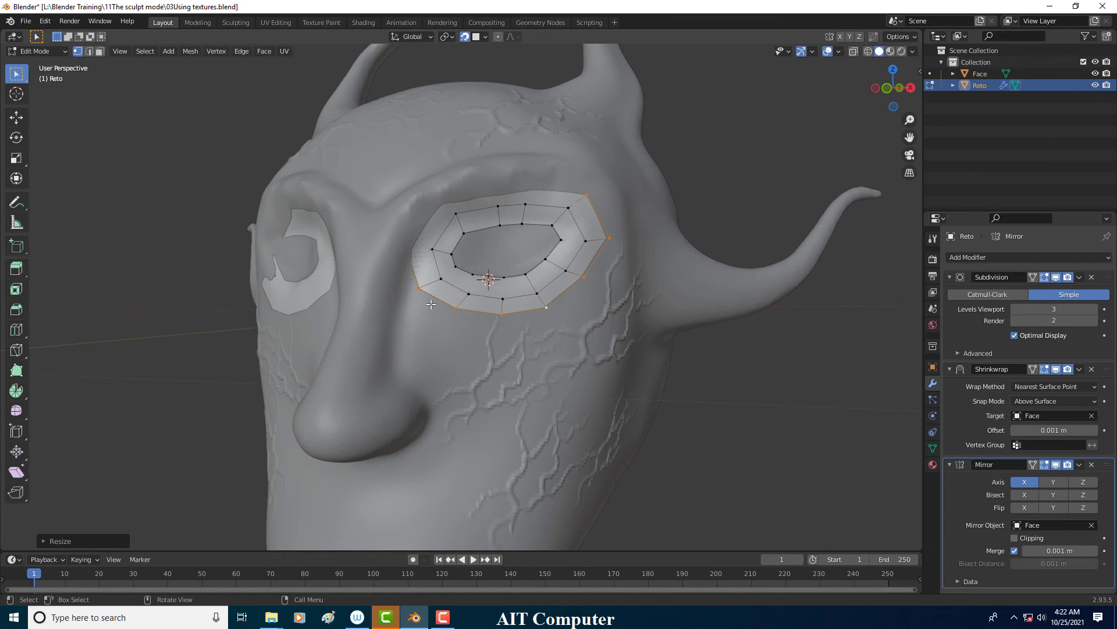
Add new vertices along the brow and extrude one toward the nose
click(422, 282)
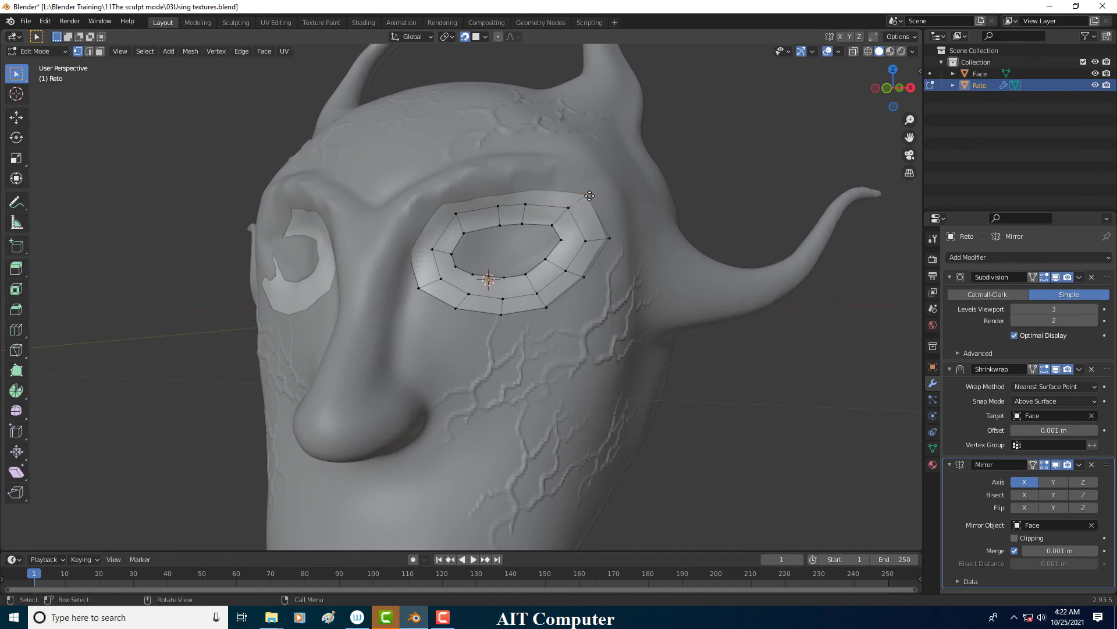
drag(588, 195, 582, 201)
scroll(559, 199, up, 1)
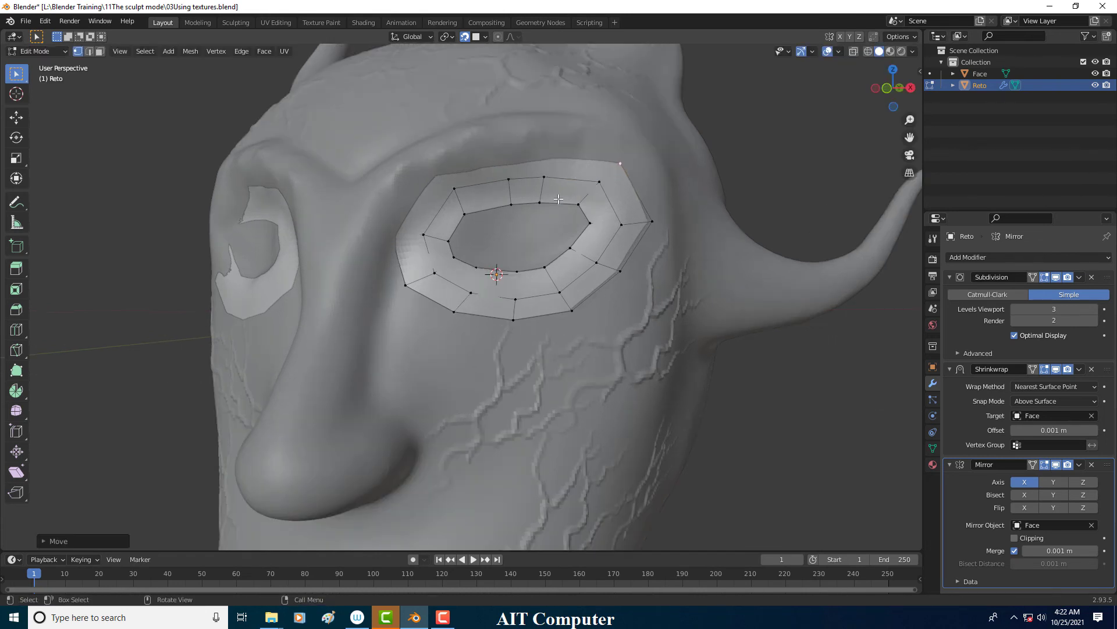
ctrl+right_click(549, 156)
ctrl+right_click(506, 153)
click(459, 175)
click(440, 168)
key(e)
click(399, 228)
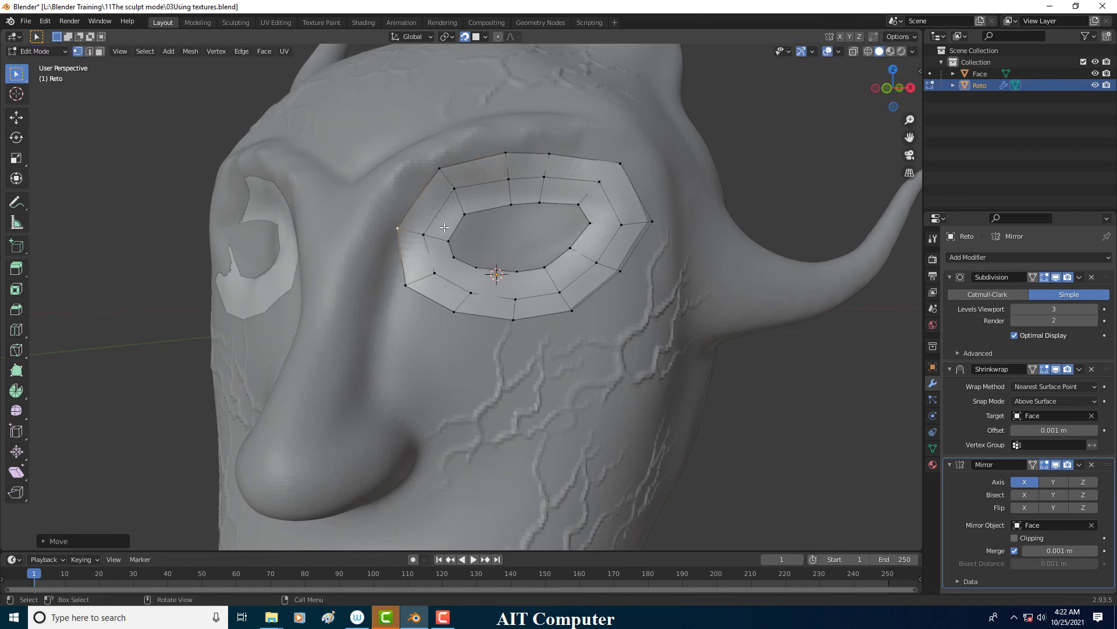
middle_drag(398, 228, 406, 255)
Extrude the outer loop again and scale it outward into a third ring
click(540, 160)
alt+click(596, 279)
key(e)
right_click(597, 279)
key(s)
click(618, 288)
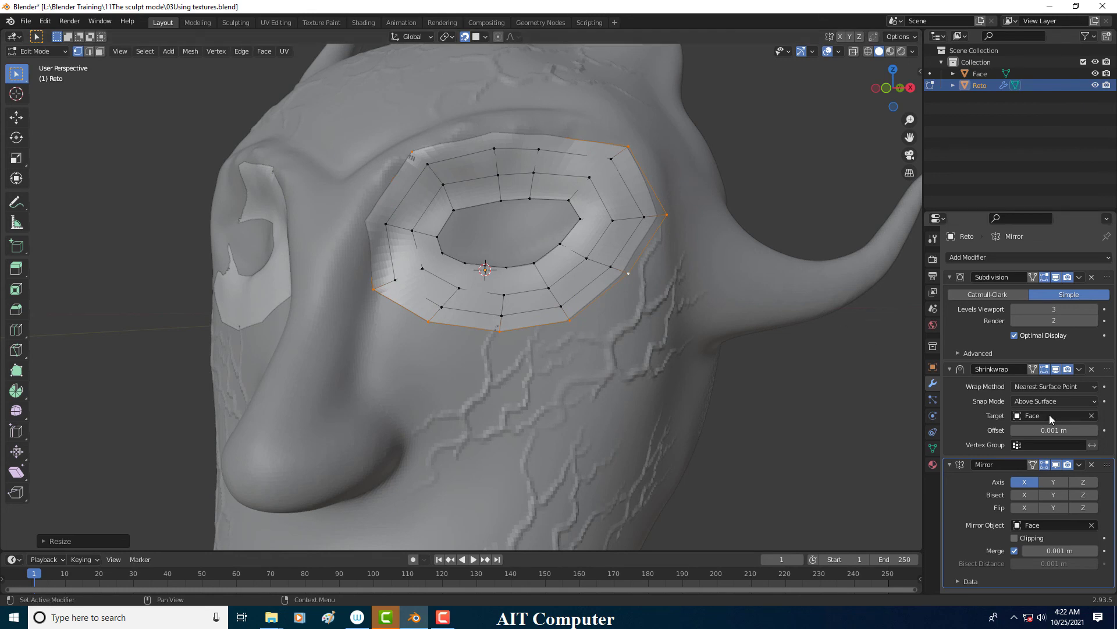
Set the Shrinkwrap offset to 0 m
click(1036, 433)
text(0)
key(Return)
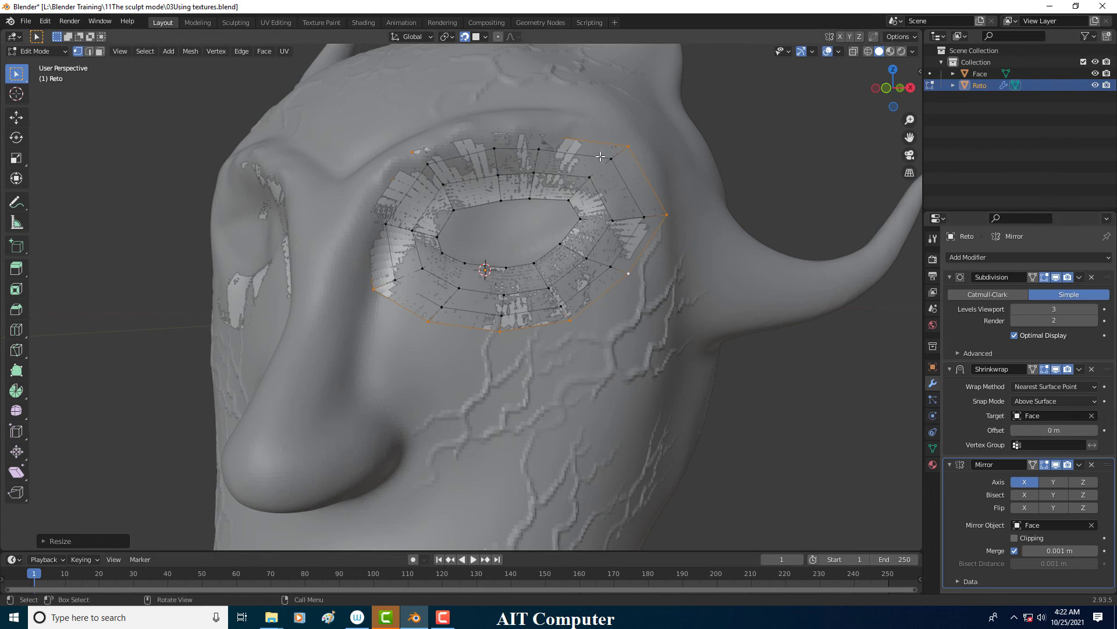
Move the ring's top vertex onto the brow and a left vertex toward the nose
click(525, 130)
key(g)
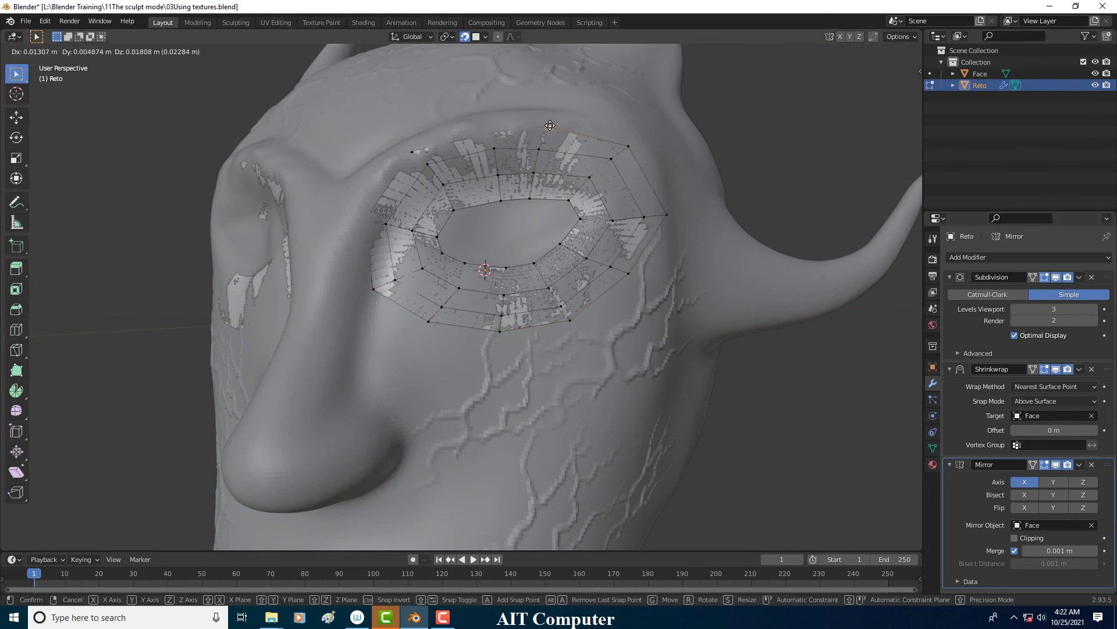
click(526, 132)
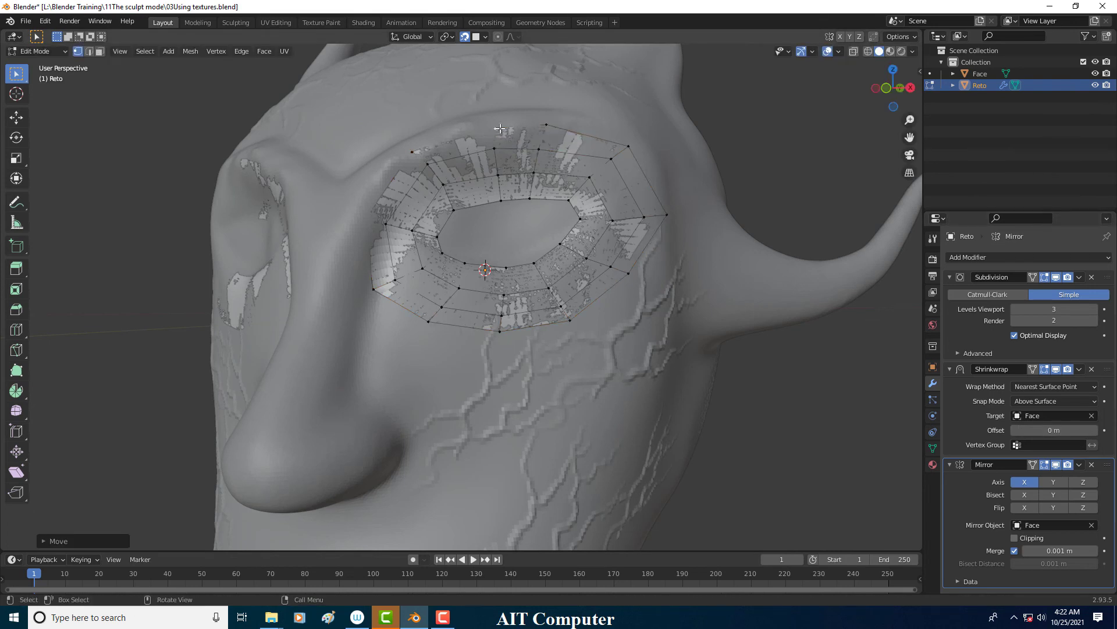
click(384, 192)
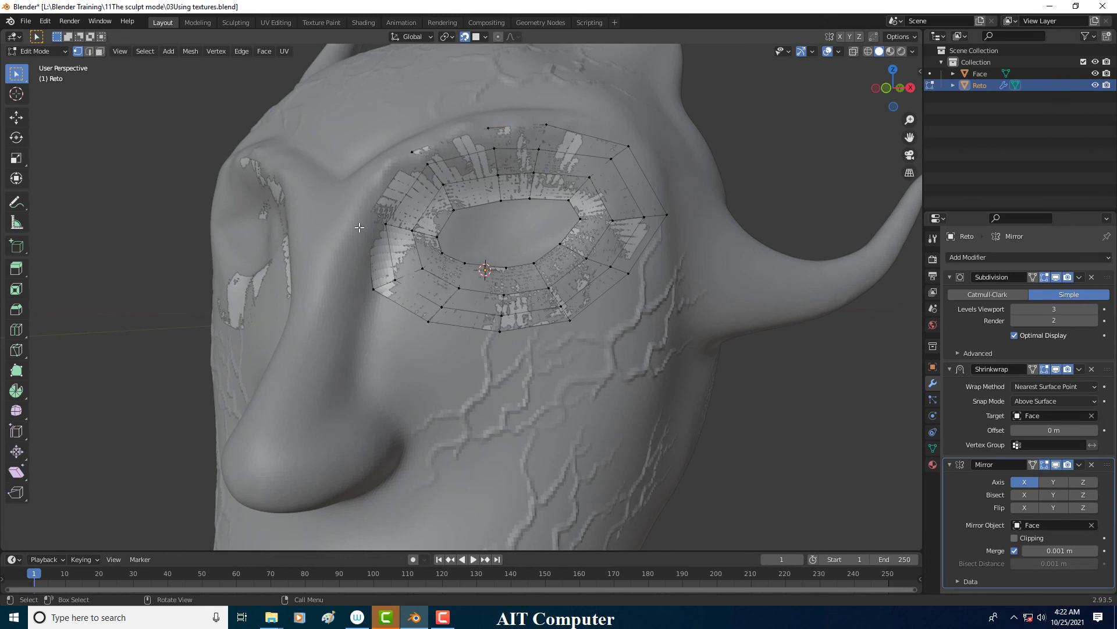
drag(373, 289, 365, 285)
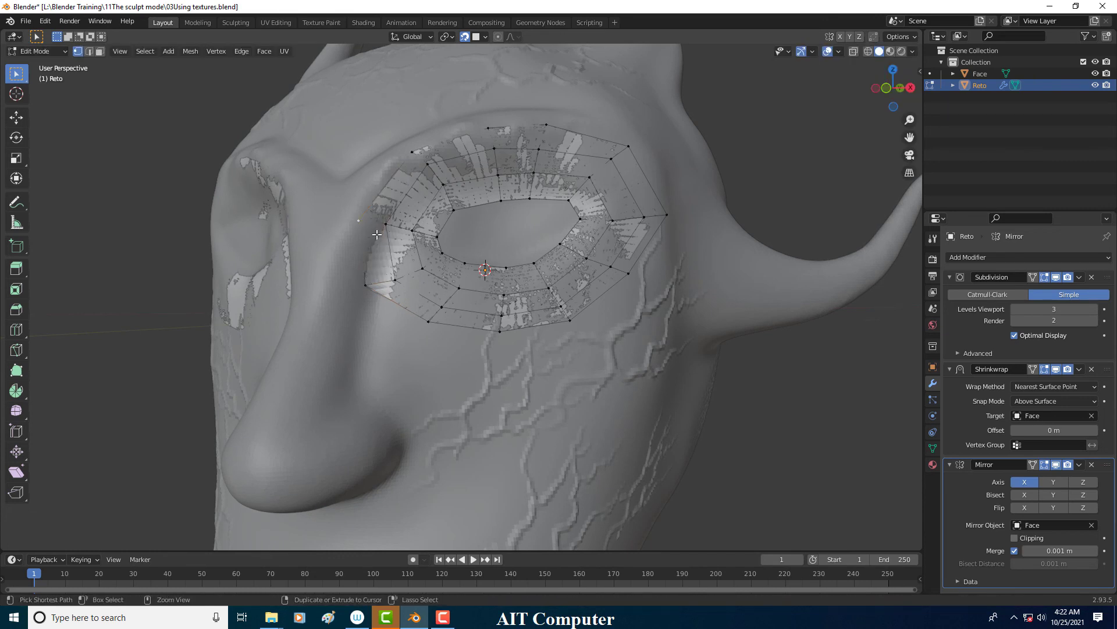
Extend the eye ring's nose-side vertices across the bridge to the centre line, with mirror clipping on
ctrl+click(366, 286)
middle_drag(365, 285, 411, 233)
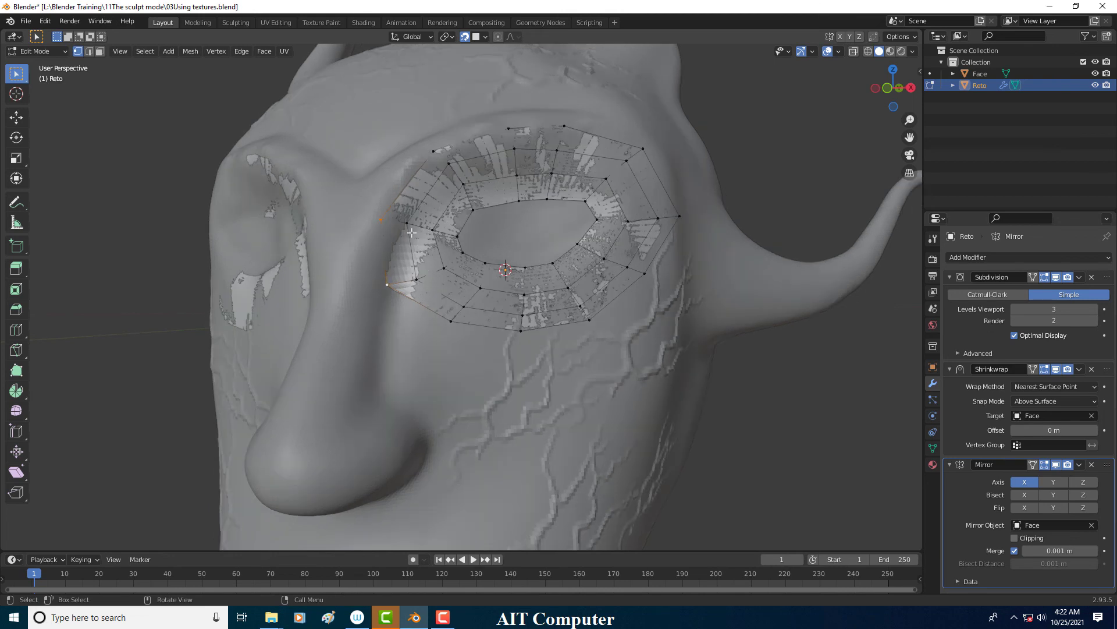
key(g)
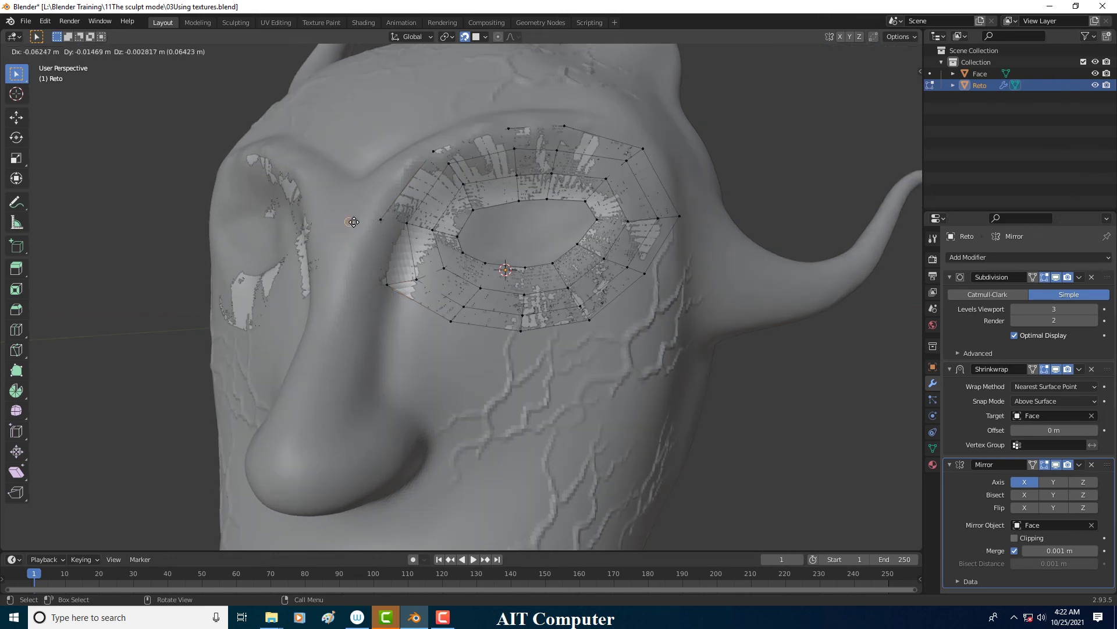
click(352, 221)
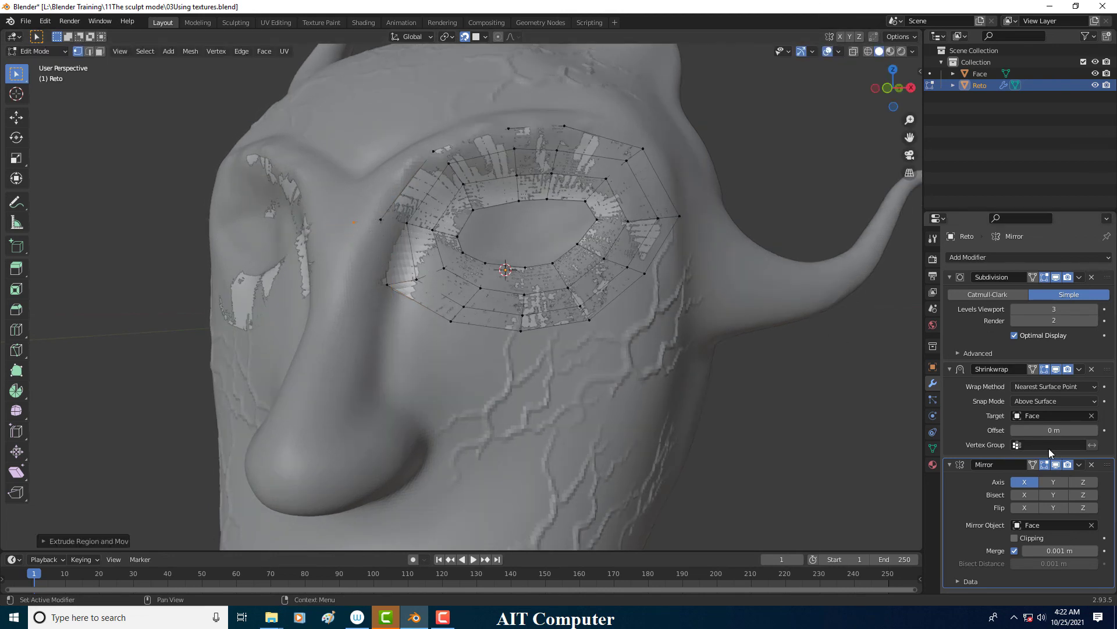
click(1014, 538)
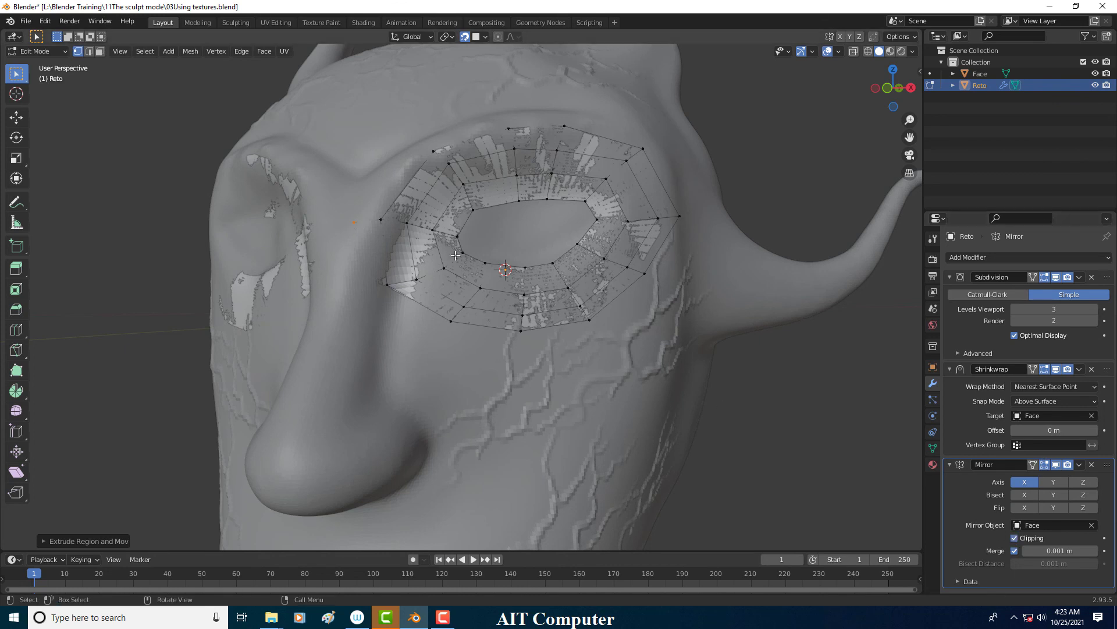
key(g)
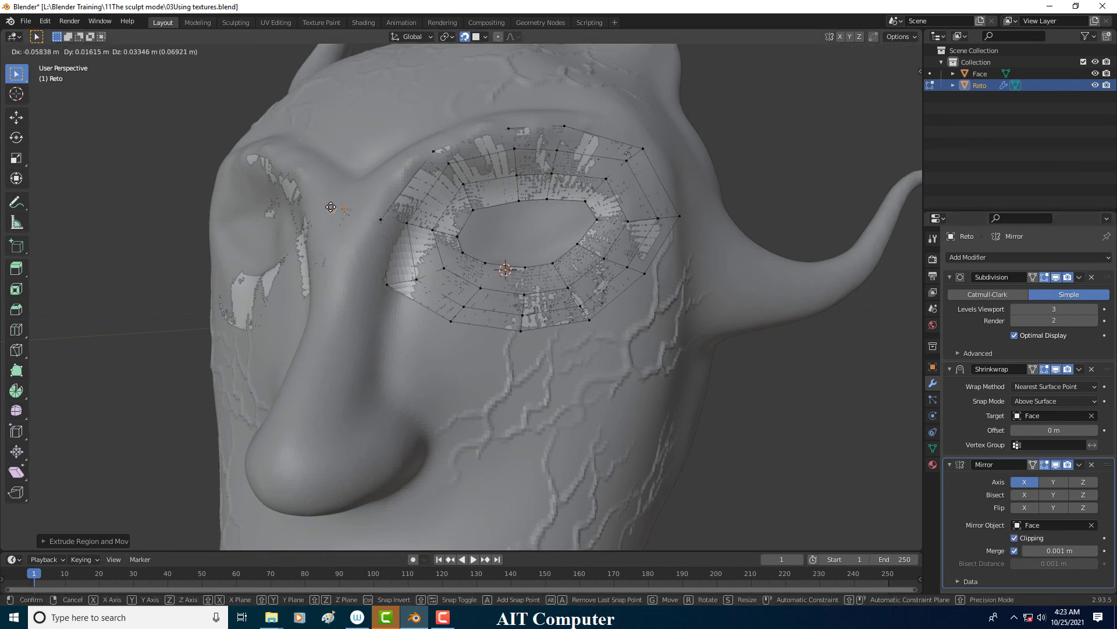
click(323, 208)
key(e)
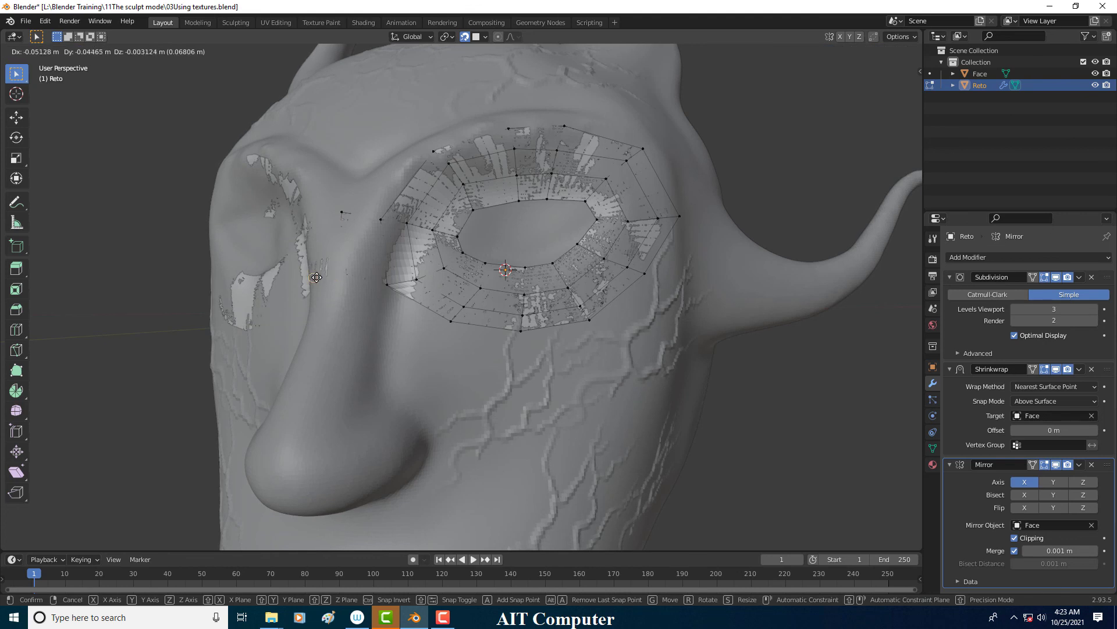
click(317, 282)
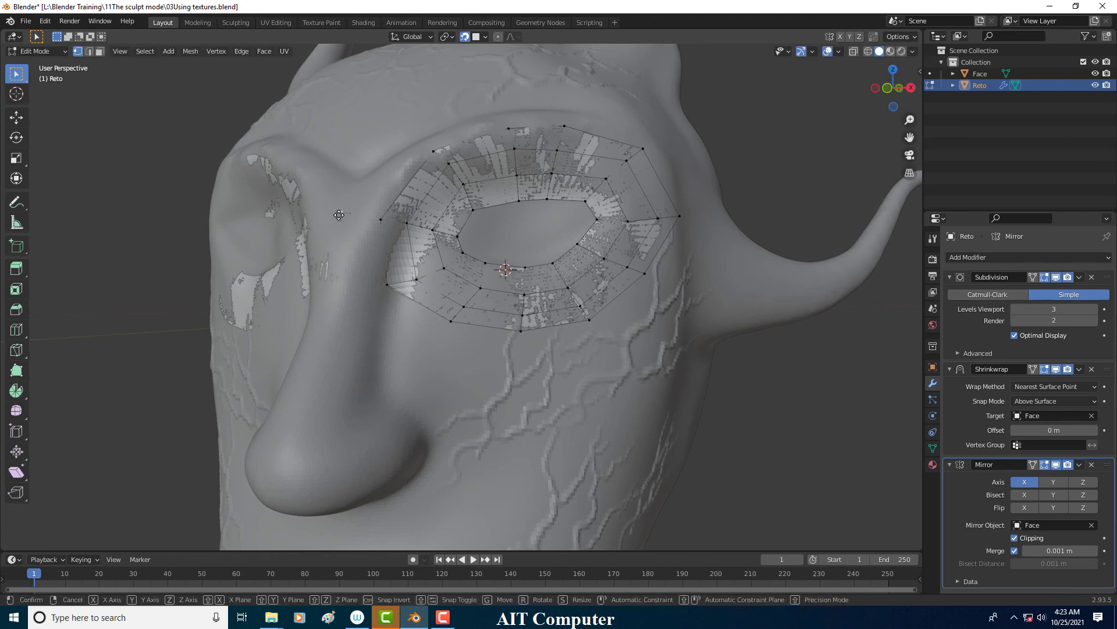
Set the Shrinkwrap modifier offset back to 0.001 m
mouse_move(1054, 430)
mouse_down()
mouse_move(1065, 429)
mouse_move(1042, 430)
mouse_up()
click(1055, 429)
key(BackSpace)
text(0.001)
key(Return)
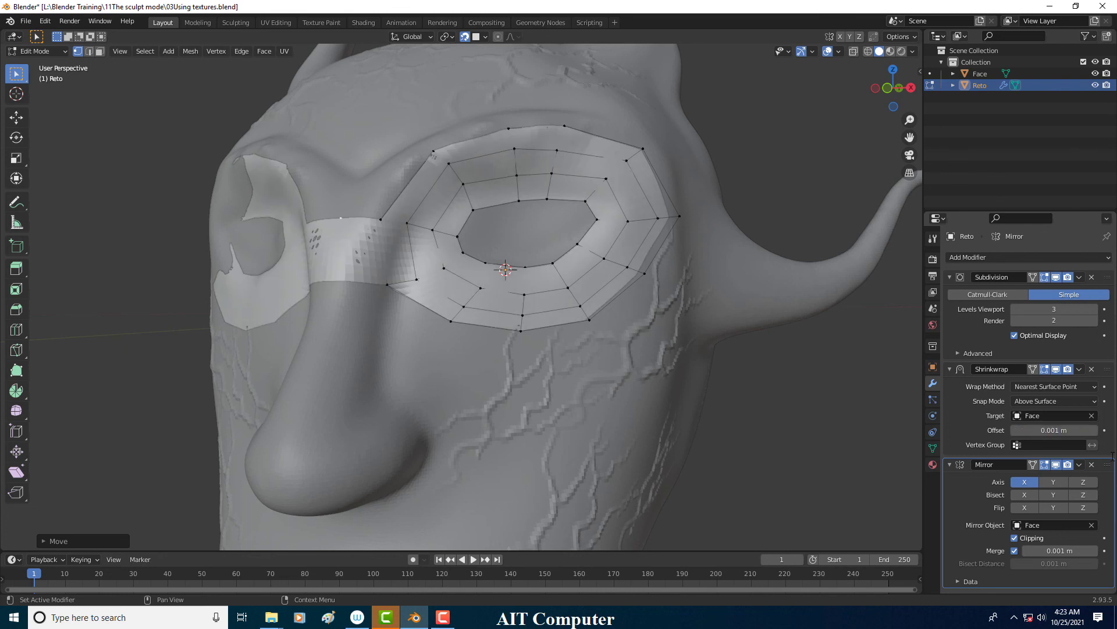
Nudge a nose-bridge strip vertex into place, then orbit to a three-quarter view of the head
middle_drag(442, 291, 495, 301)
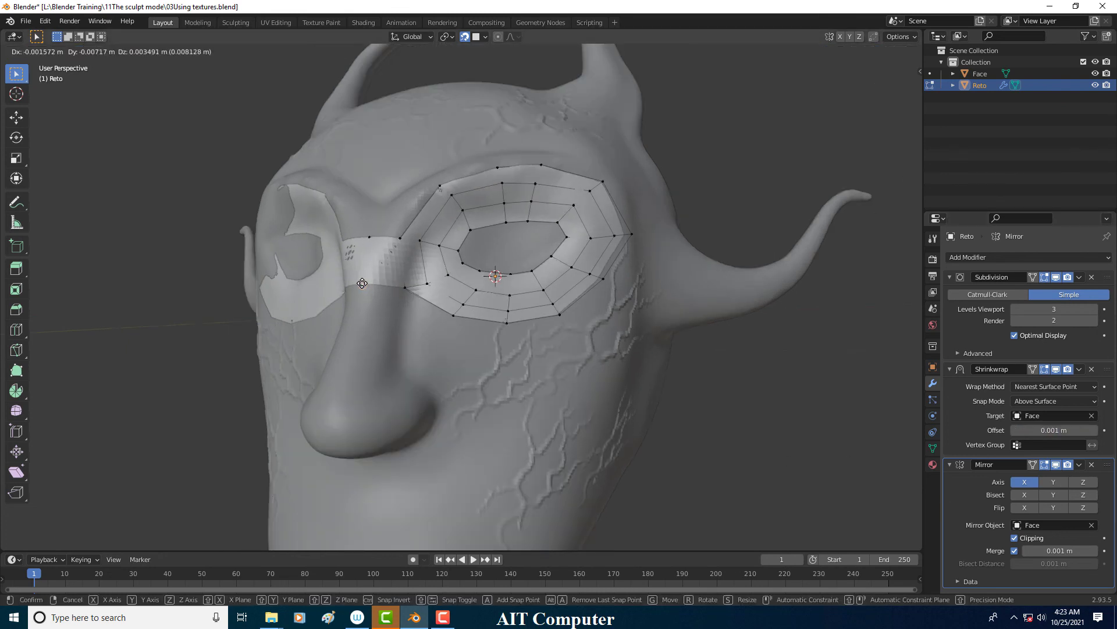
drag(367, 287, 378, 299)
scroll(423, 279, up, 2)
middle_drag(428, 278, 407, 283)
click(395, 284)
scroll(417, 284, down, 2)
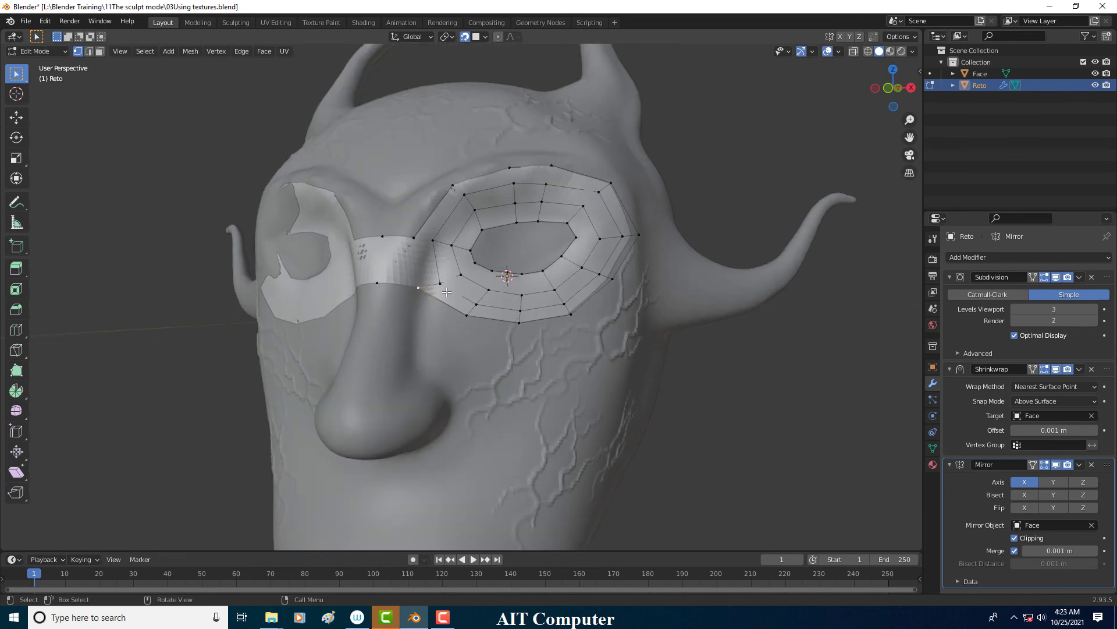
scroll(416, 284, down, 1)
mouse_move(484, 277)
middle_down()
mouse_move(422, 283)
mouse_move(482, 302)
middle_up()
mouse_move(559, 338)
middle_down()
mouse_move(521, 299)
mouse_move(486, 291)
middle_up()
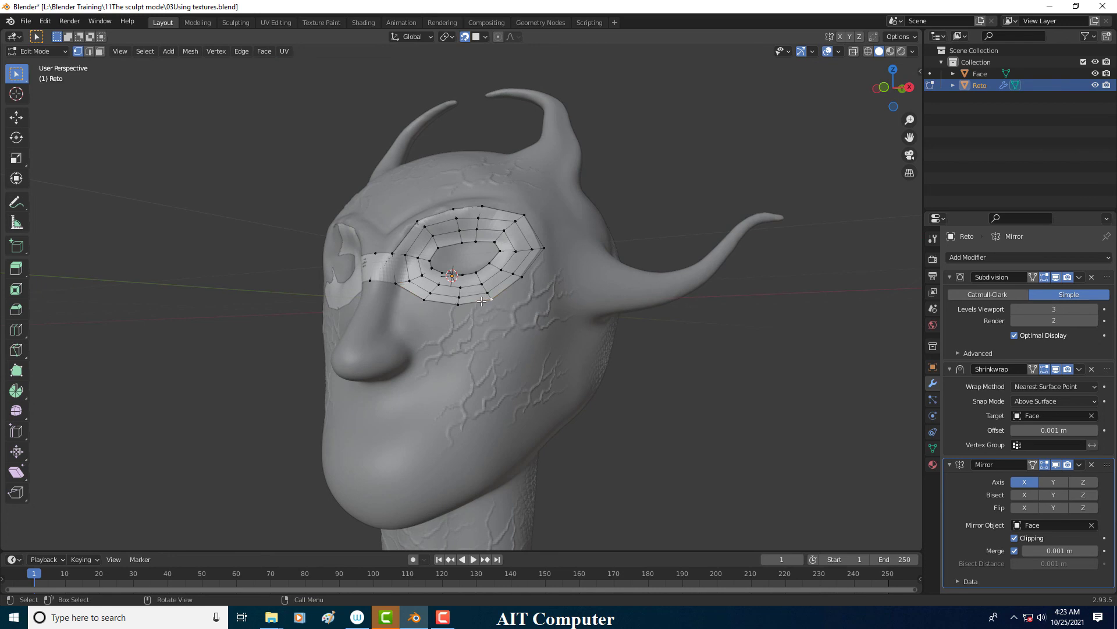
Extrude vertices from the eye ring's outer corner, rotating the new edge toward the cheek
shift+click(543, 248)
key(e)
click(556, 308)
key(r)
click(540, 331)
key(e)
click(569, 317)
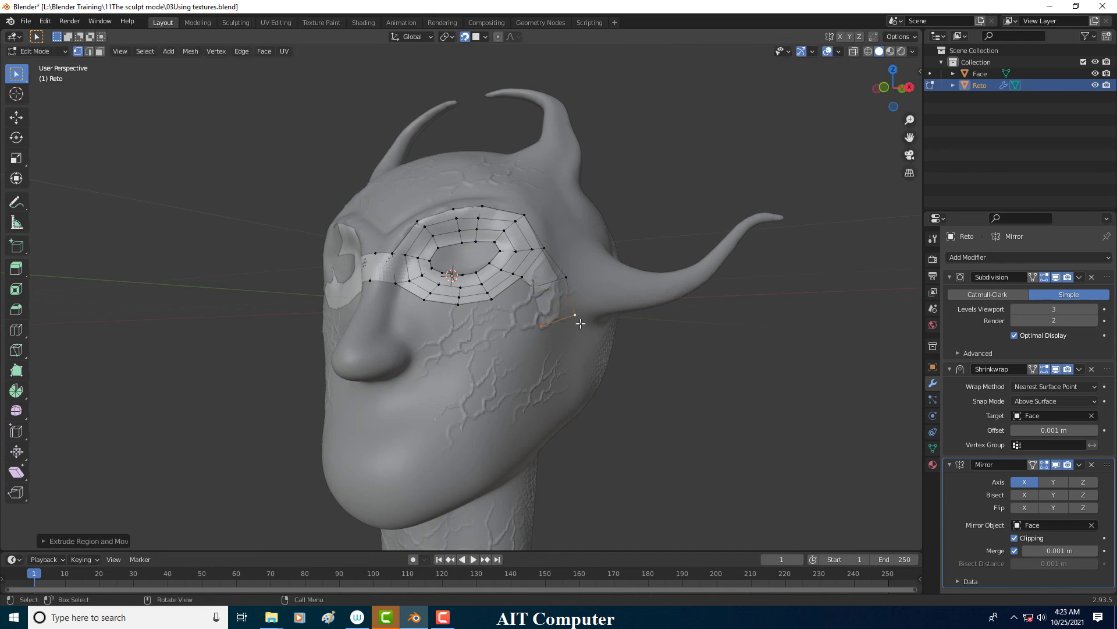
Extrude and rotate one more vertex further down the side of the cheek
middle_drag(569, 320, 568, 324)
key(e)
click(557, 356)
key(r)
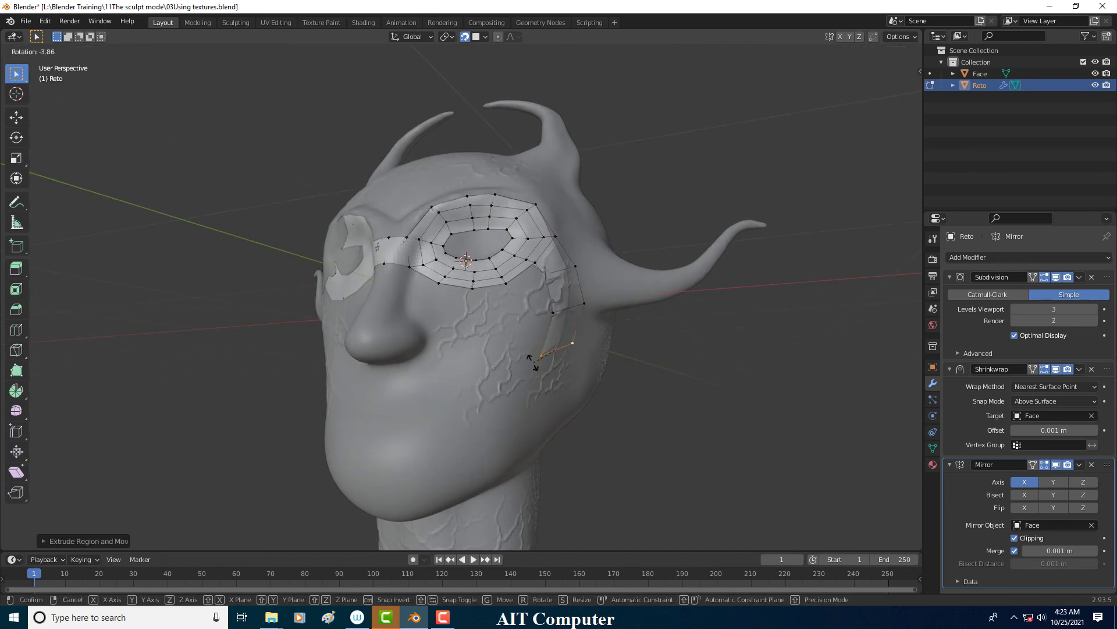
click(566, 339)
middle_drag(566, 340, 531, 323)
Reposition two vertices of the cheek strip along the cheek surface
key(alt+a)
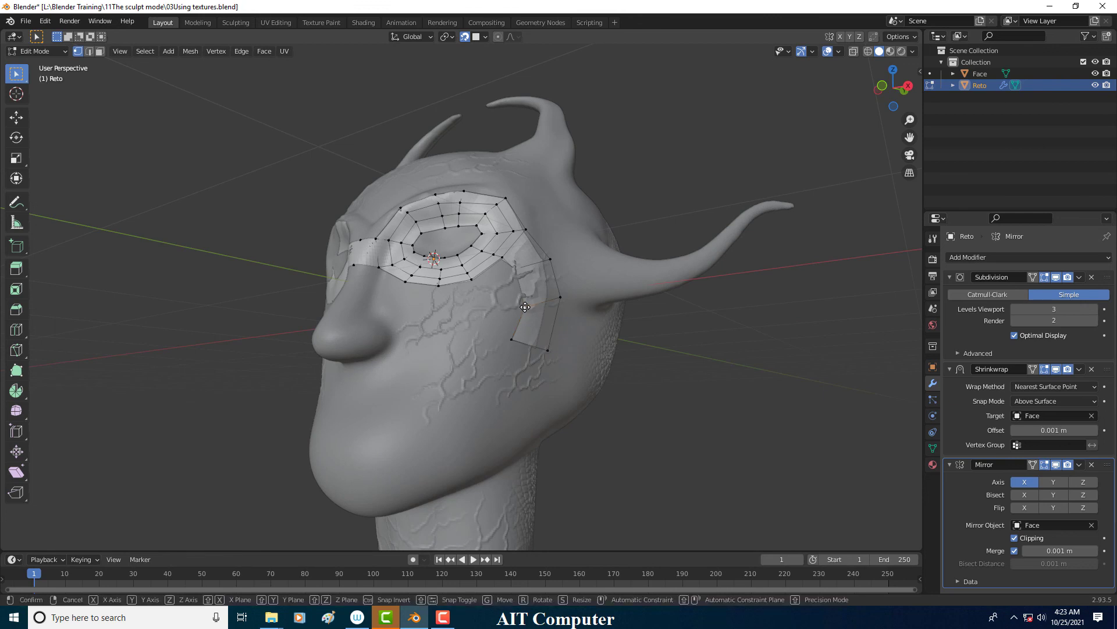
click(520, 268)
key(g)
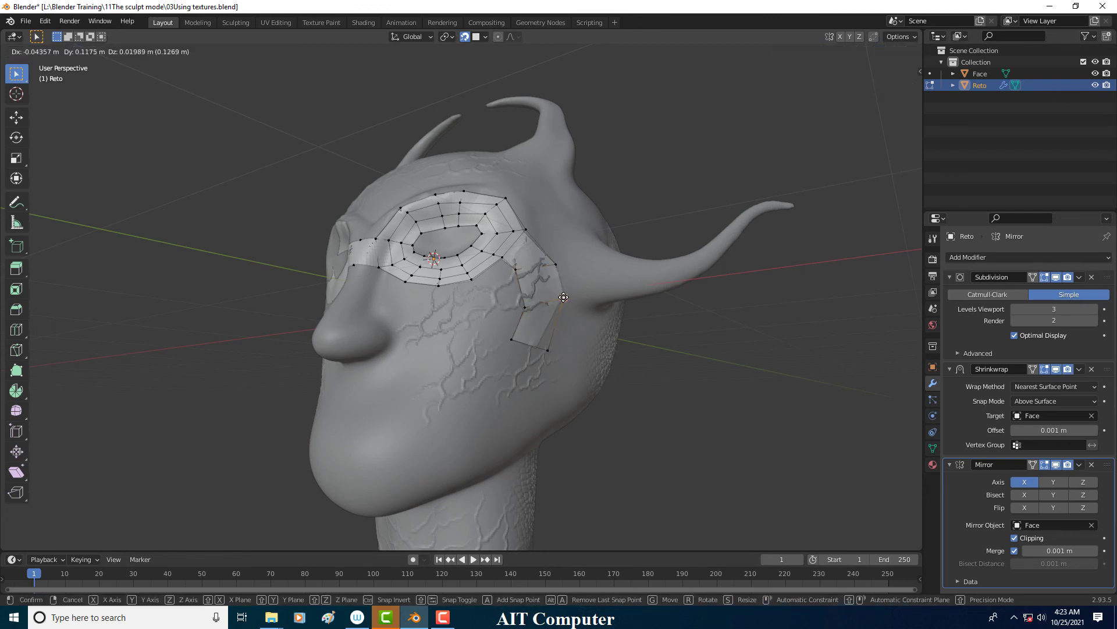
click(555, 343)
key(g)
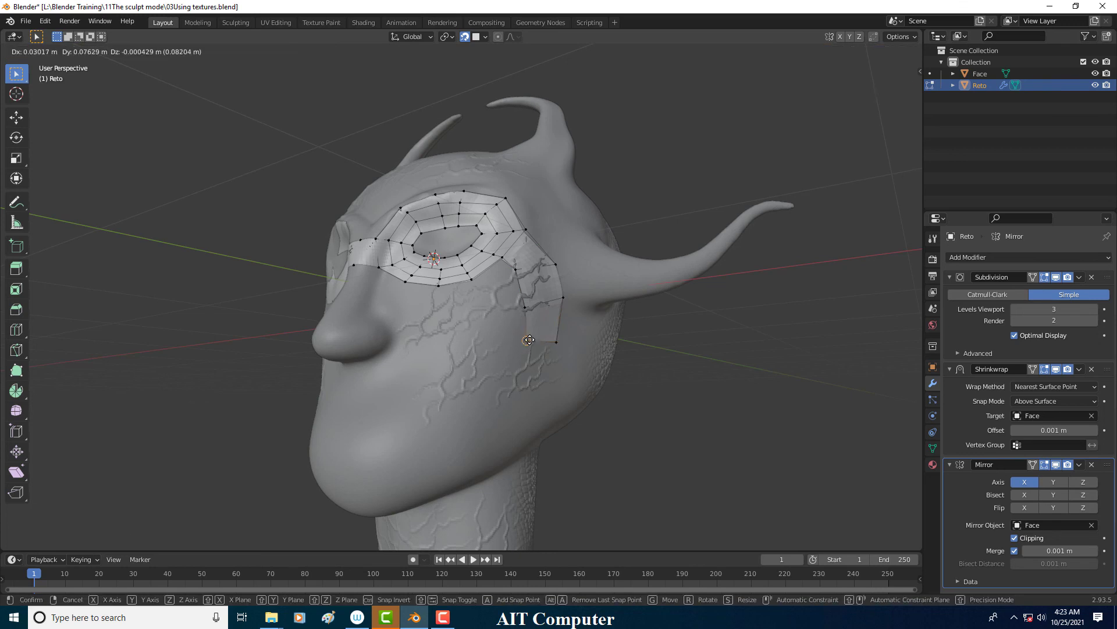
click(527, 340)
Extrude a new edge down the cheek, rotating and placing its lower vertex
shift+click(556, 342)
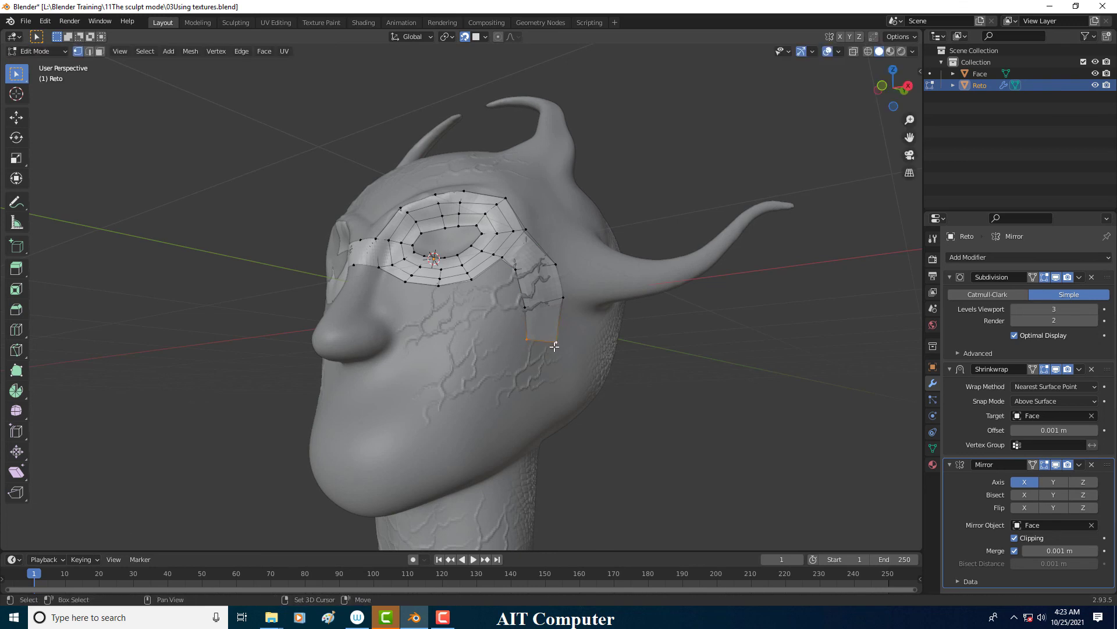
key(e)
click(552, 381)
key(r)
click(547, 385)
key(g)
click(538, 395)
Pull a middle cheek-strip vertex inward to even out the strip
click(527, 338)
key(g)
click(520, 306)
key(g)
click(516, 304)
Adjust the upper and lower cheek vertices to finish the strip's shape
click(557, 266)
key(g)
click(563, 297)
key(g)
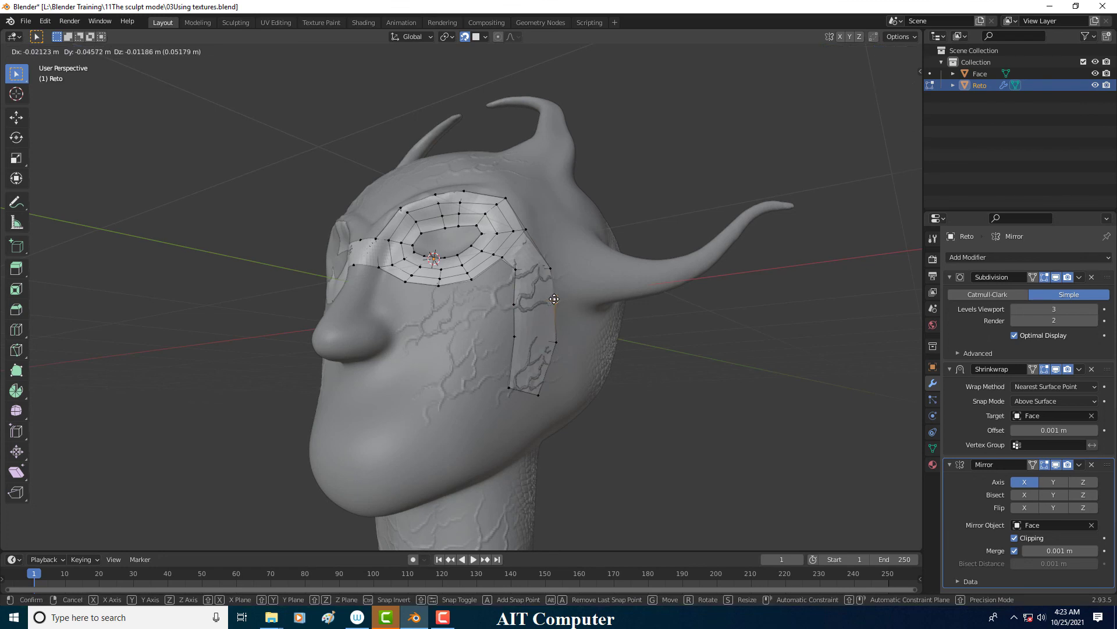
click(555, 342)
click(509, 387)
key(g)
click(502, 382)
mouse_move(537, 394)
middle_down()
mouse_move(529, 314)
mouse_move(549, 316)
mouse_move(533, 284)
mouse_move(505, 285)
middle_up()
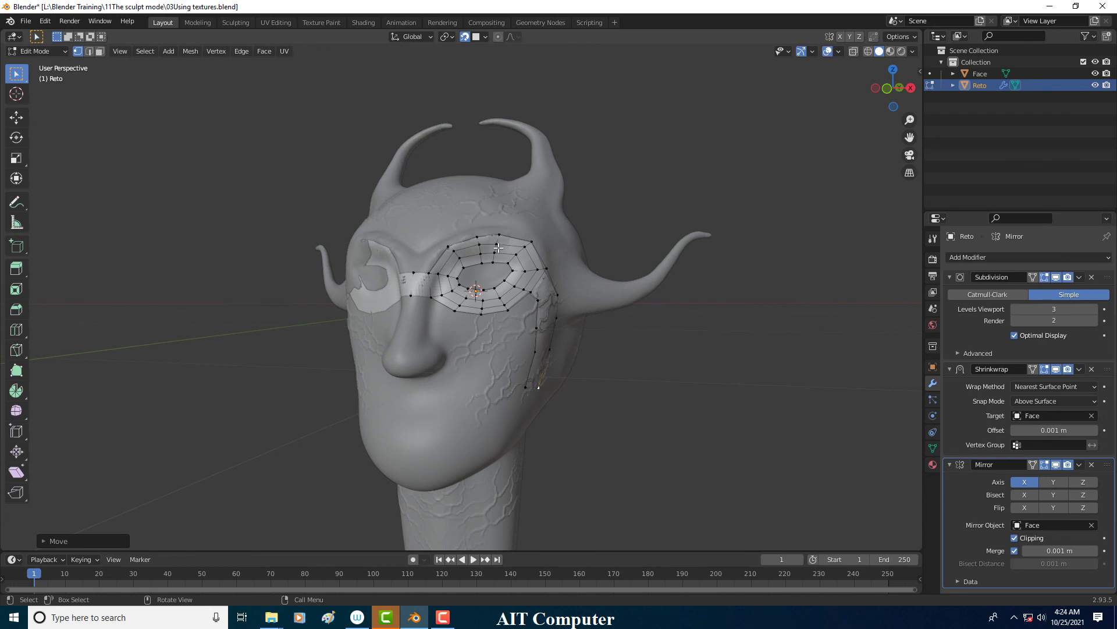
middle_drag(499, 247, 503, 249)
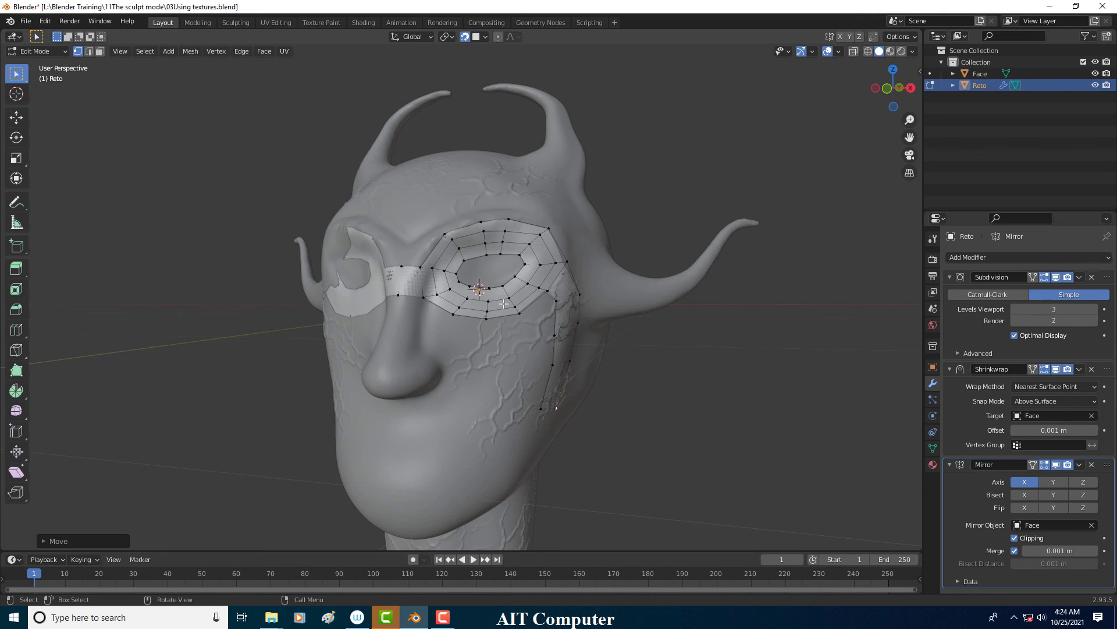
middle_drag(503, 303, 504, 304)
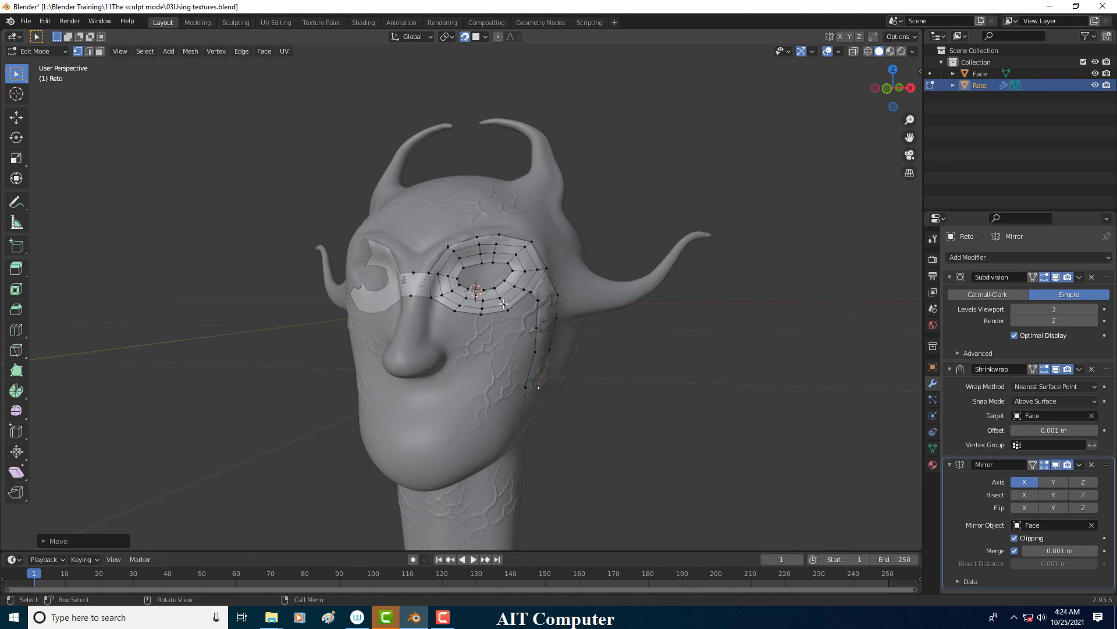
middle_drag(503, 303, 482, 299)
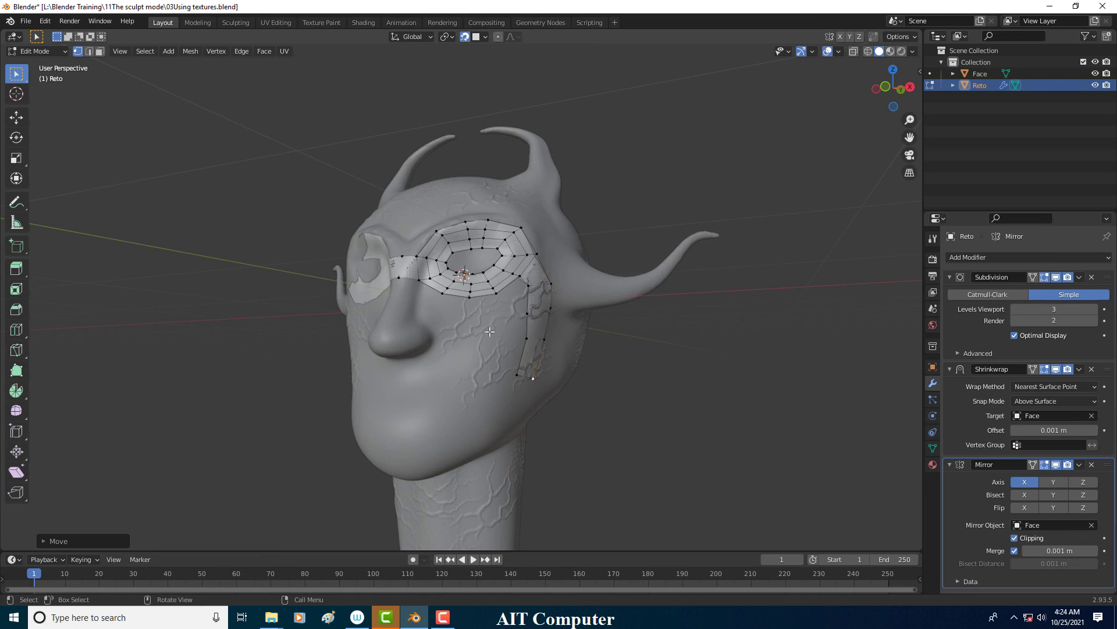
scroll(490, 330, up, 1)
scroll(490, 327, up, 2)
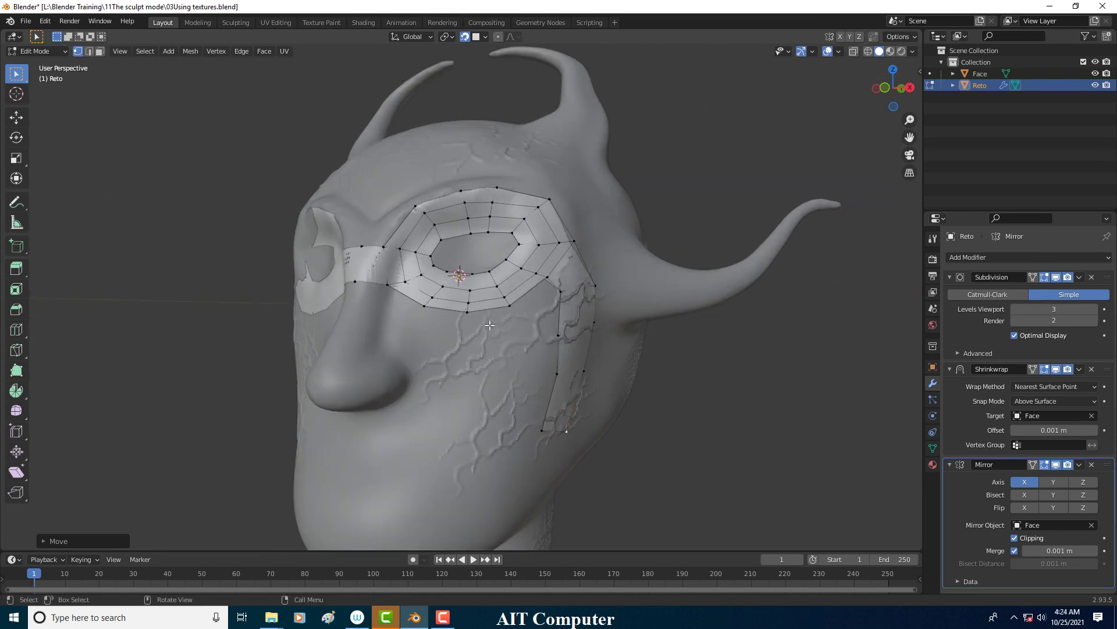
scroll(490, 325, down, 1)
scroll(499, 328, down, 1)
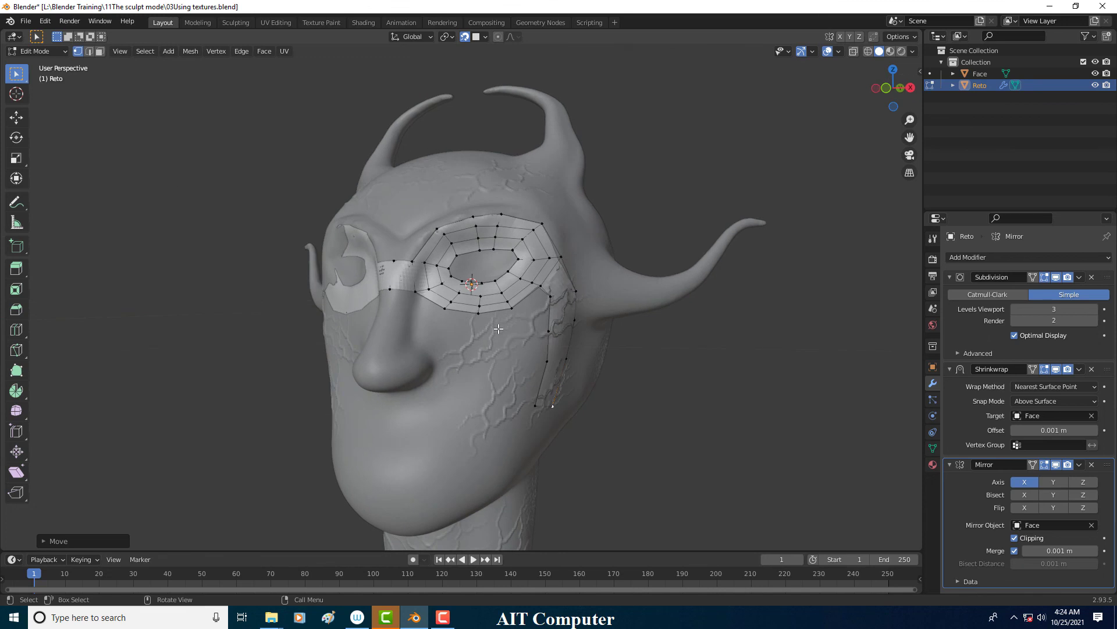
middle_drag(498, 329, 508, 330)
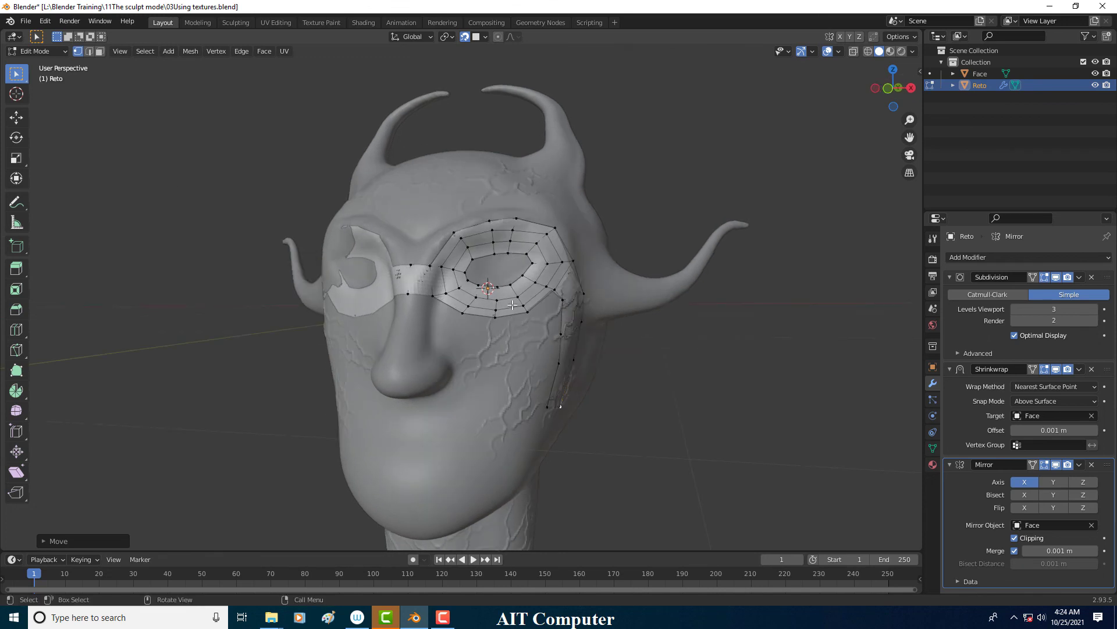